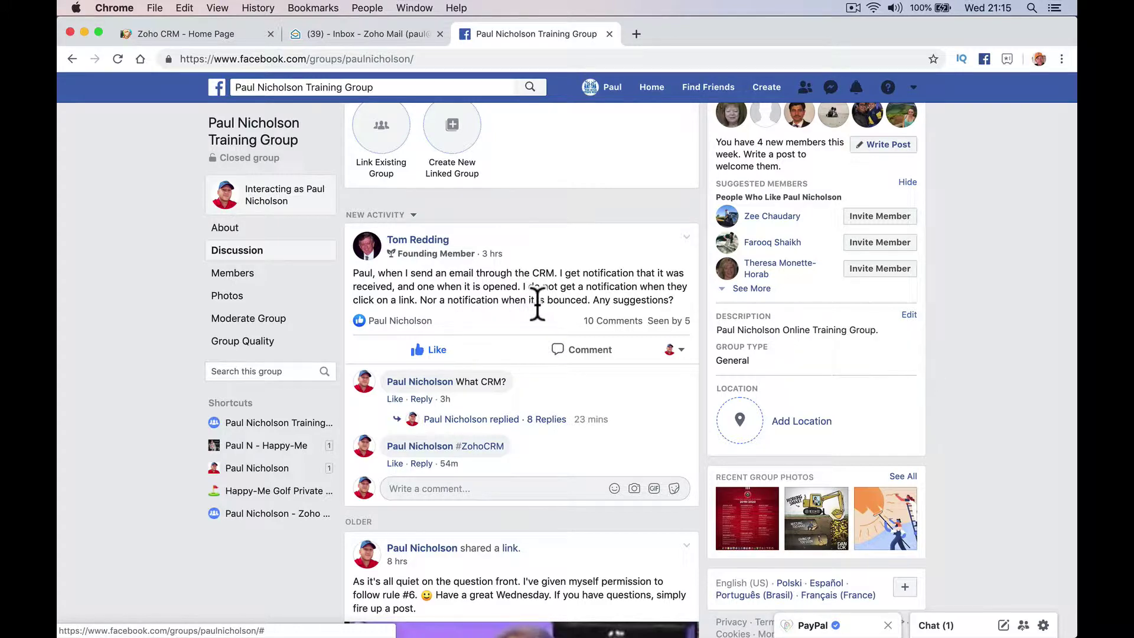
Search all Zoho CRM records for the test email domain and open the Test lead.
{"action": "left_click", "coordinate": [216, 34]}
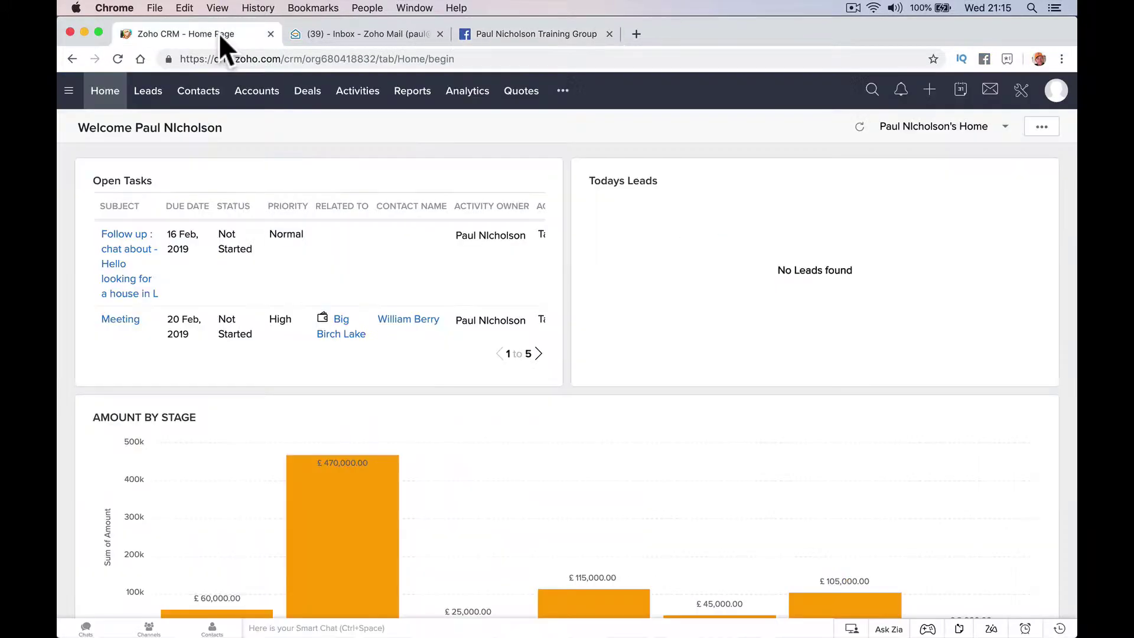
{"action": "left_click", "coordinate": [872, 91]}
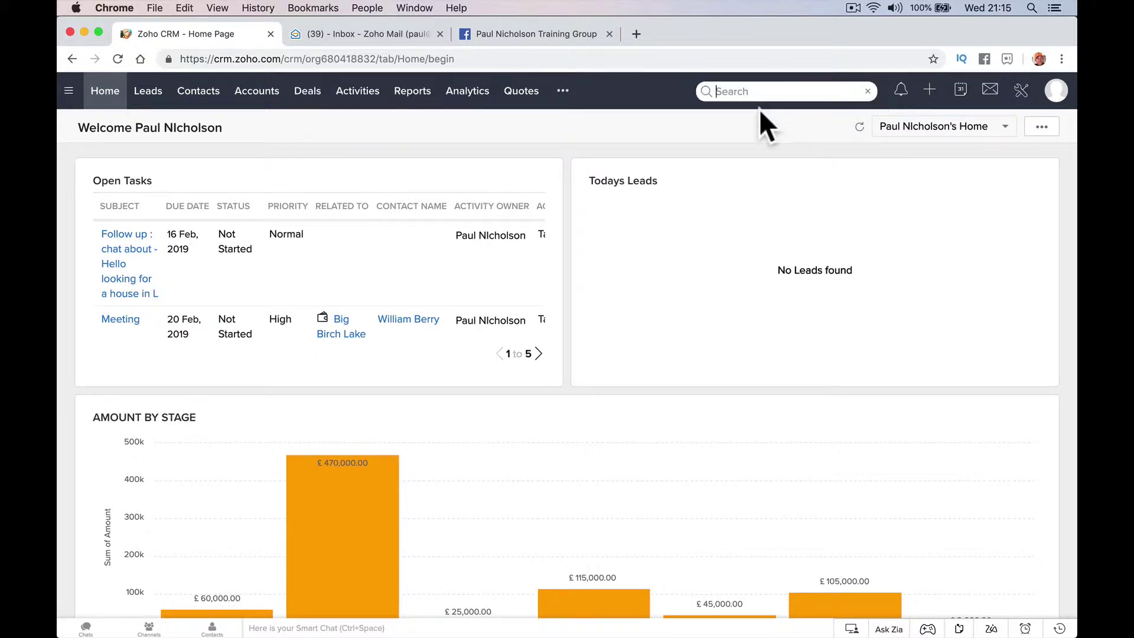
{"action": "type", "text": "@paulnic"}
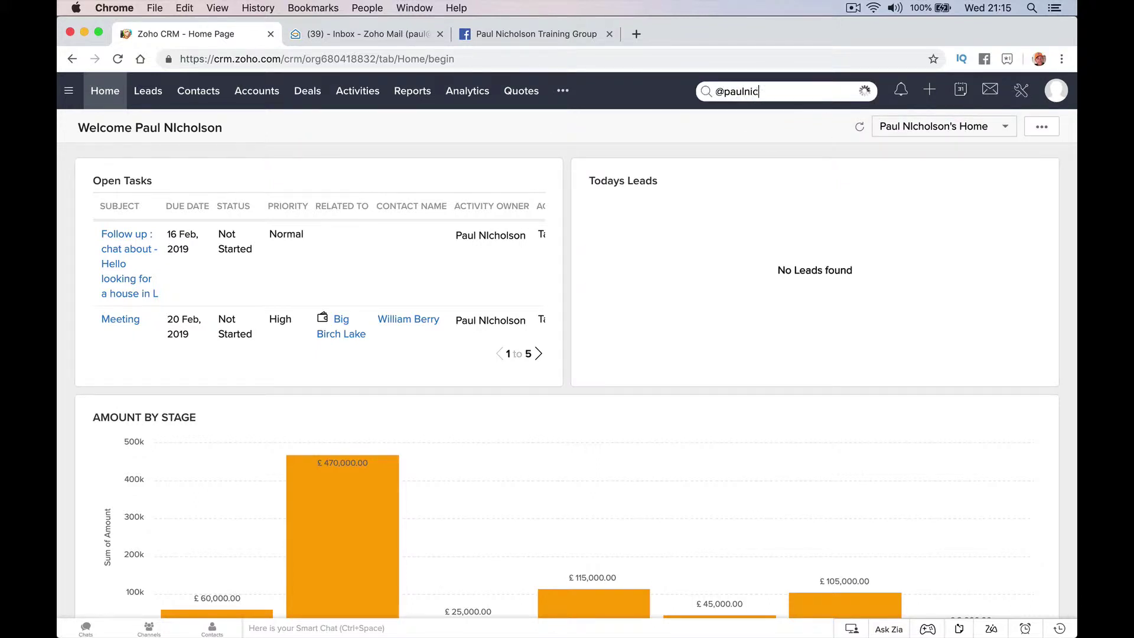
{"action": "type", "text": "holdon"}
{"action": "key", "text": "BackSpace"}
{"action": "key", "text": "BackSpace"}
{"action": "key", "text": "BackSpace"}
{"action": "type", "text": "son.com"}
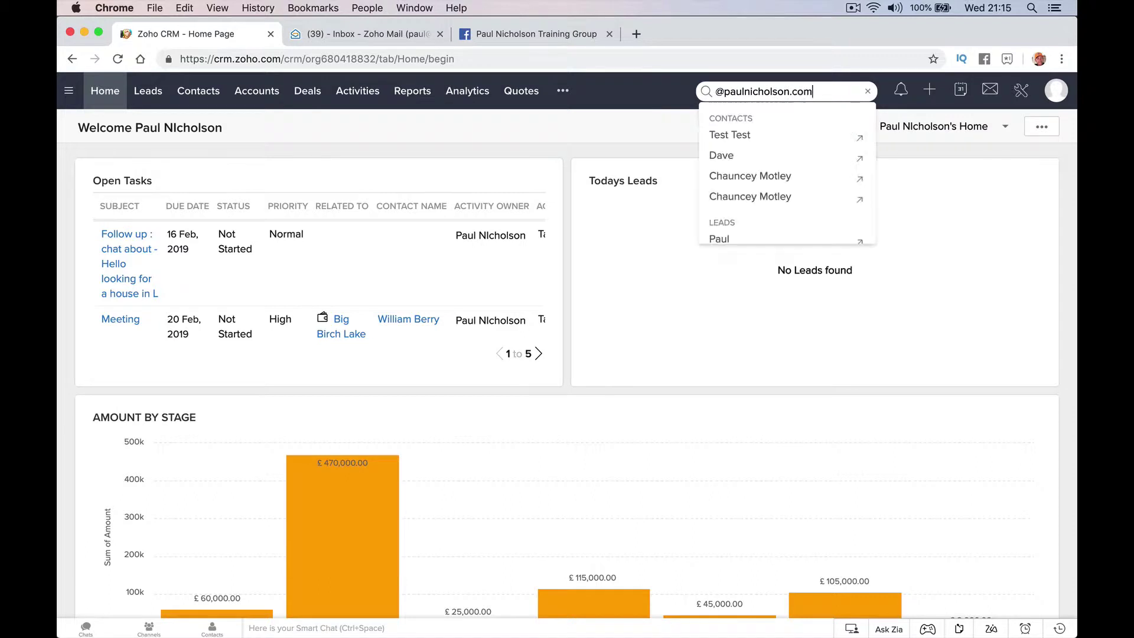
{"action": "key", "text": "Return"}
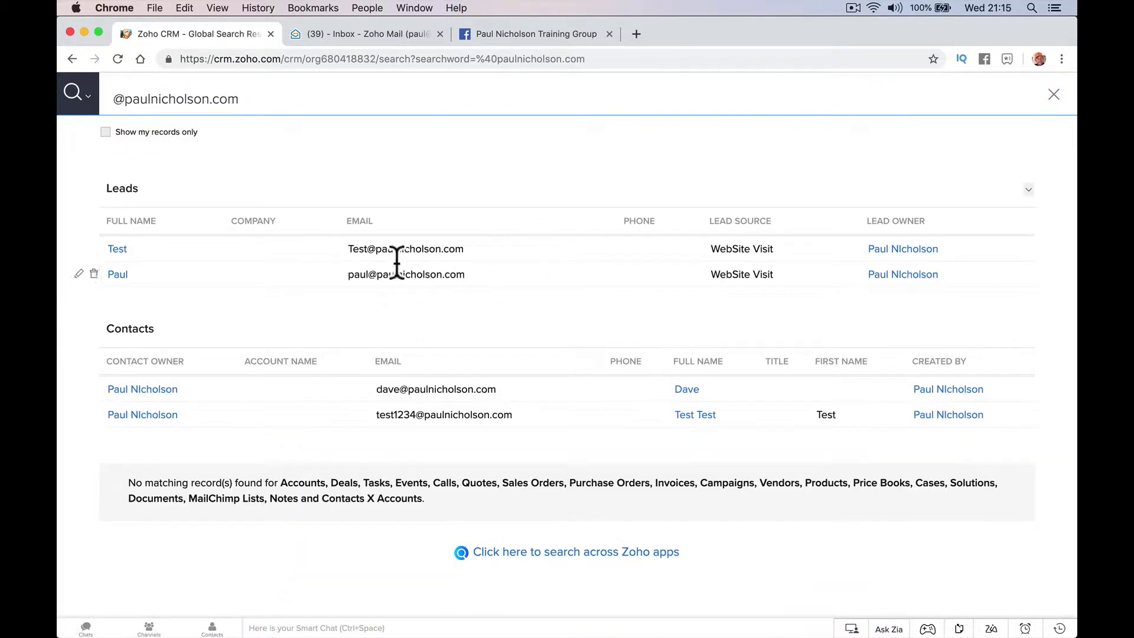
{"action": "left_click", "coordinate": [120, 250]}
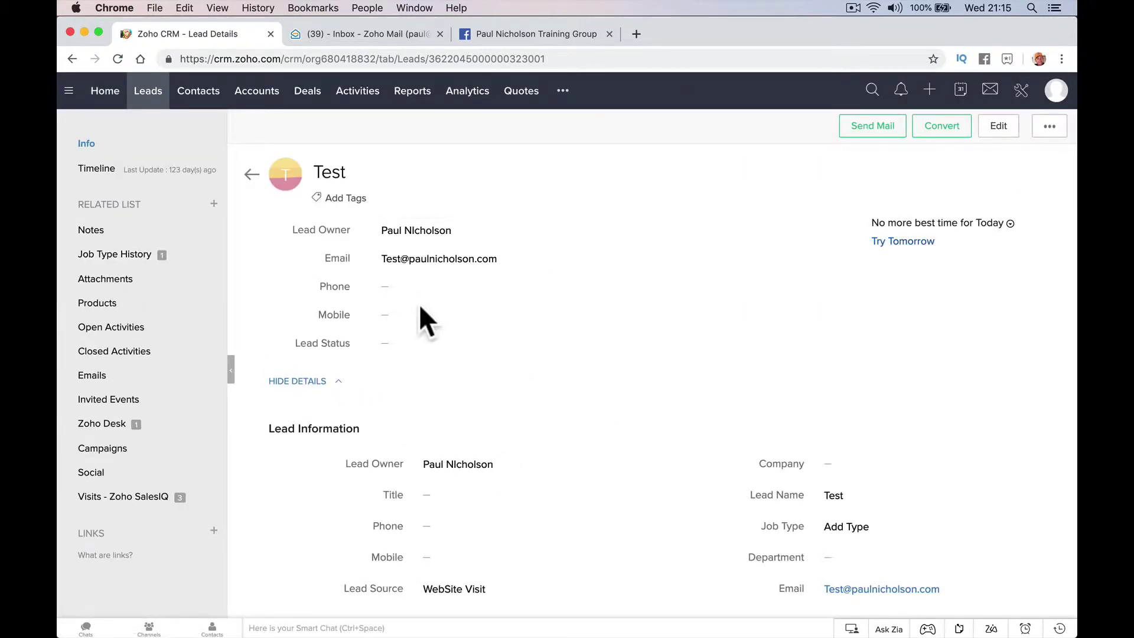
Start an email to the Test lead with the subject 'Test Click Both Link'.
{"action": "left_click", "coordinate": [868, 126]}
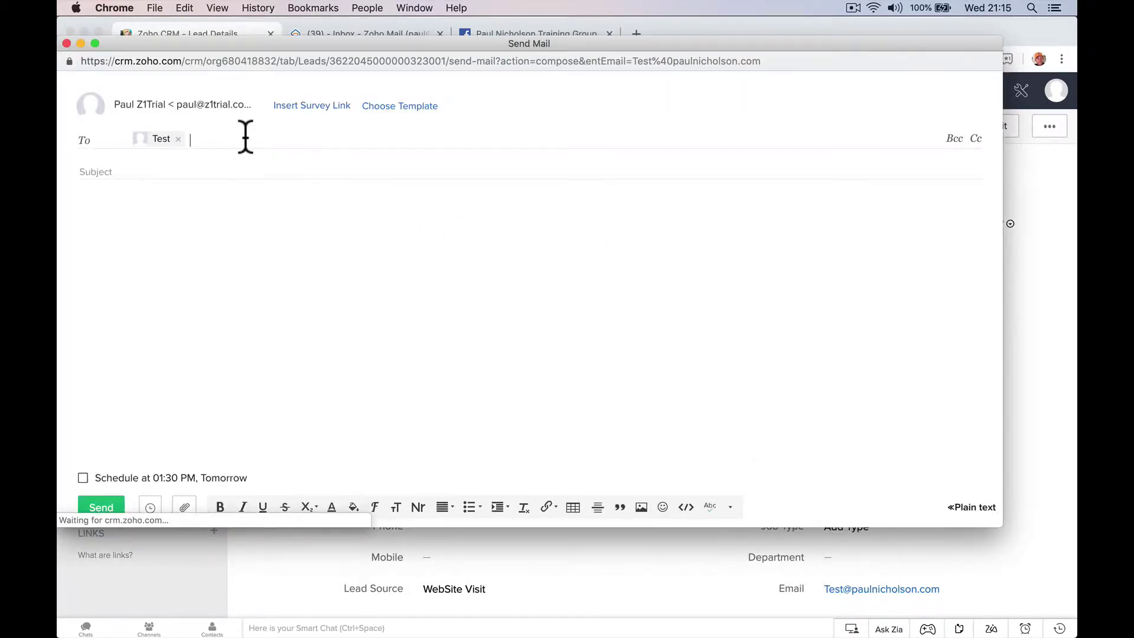
{"action": "left_click", "coordinate": [201, 170]}
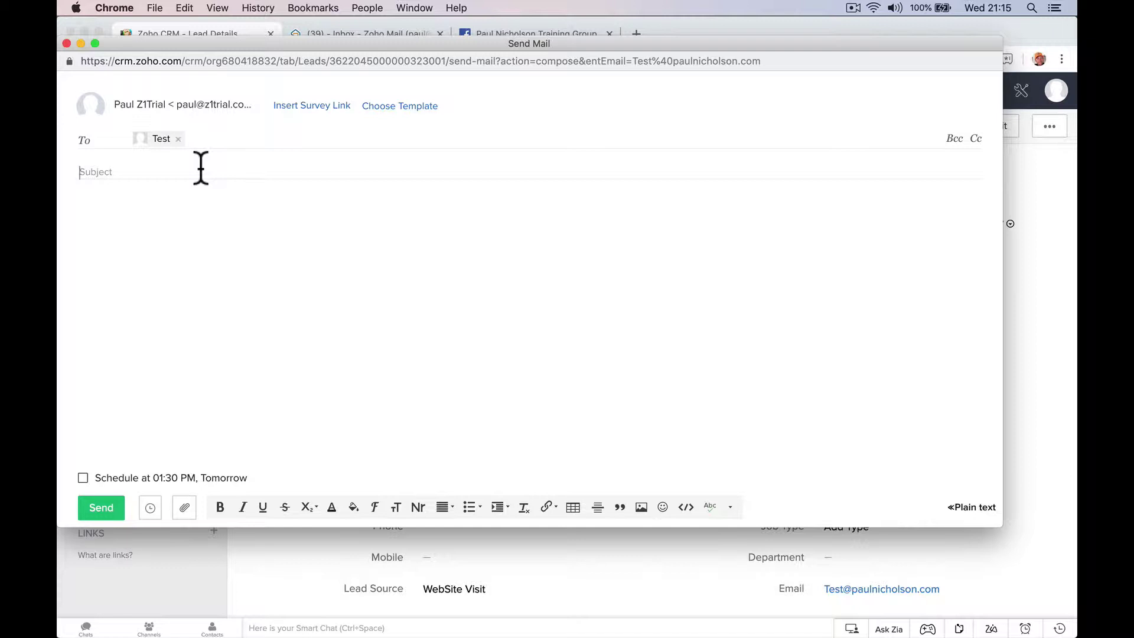
{"action": "left_click", "coordinate": [201, 168]}
{"action": "type", "text": "Test Click Both Links"}
Discard the unsent draft and open the Email Insights settings under Setup > Channels > Email.
{"action": "left_click", "coordinate": [67, 43]}
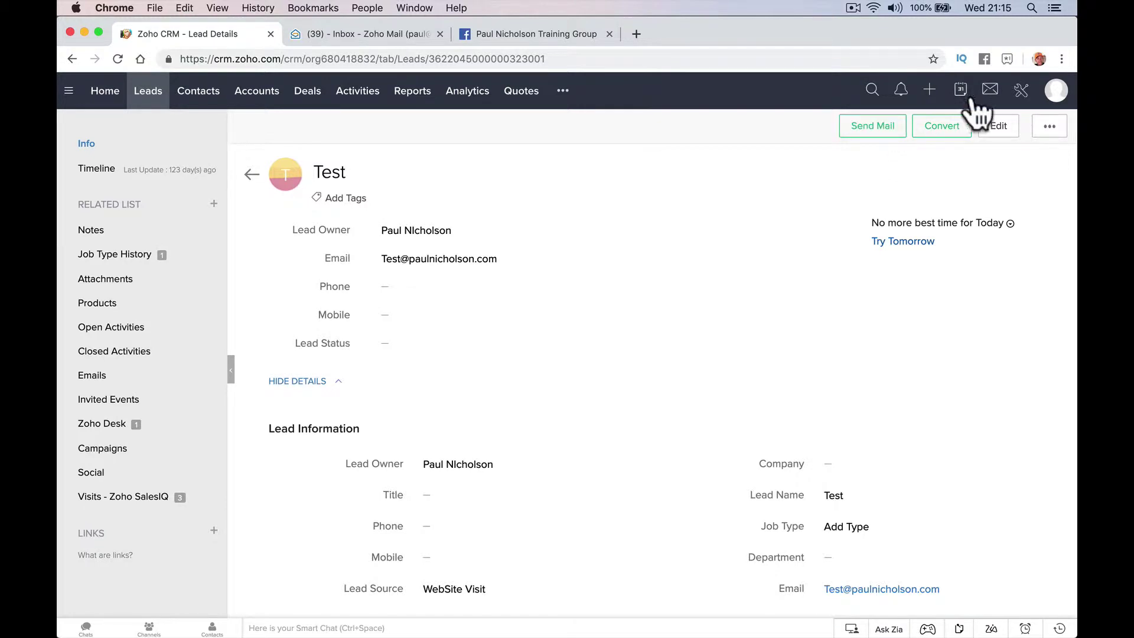
{"action": "left_click", "coordinate": [1022, 95]}
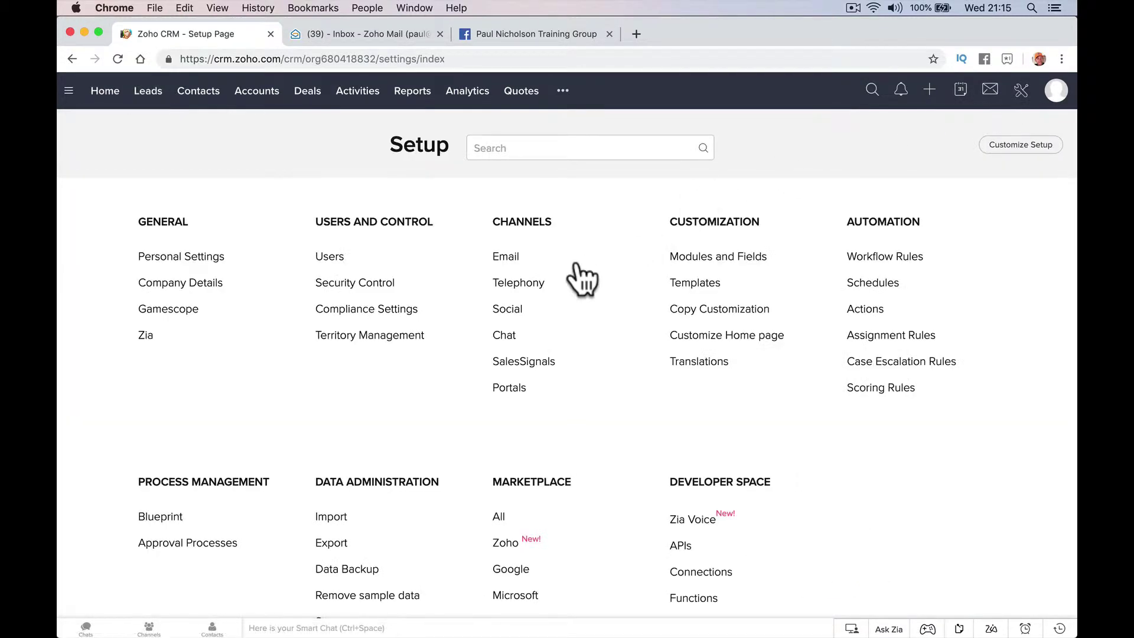
{"action": "left_click", "coordinate": [508, 256]}
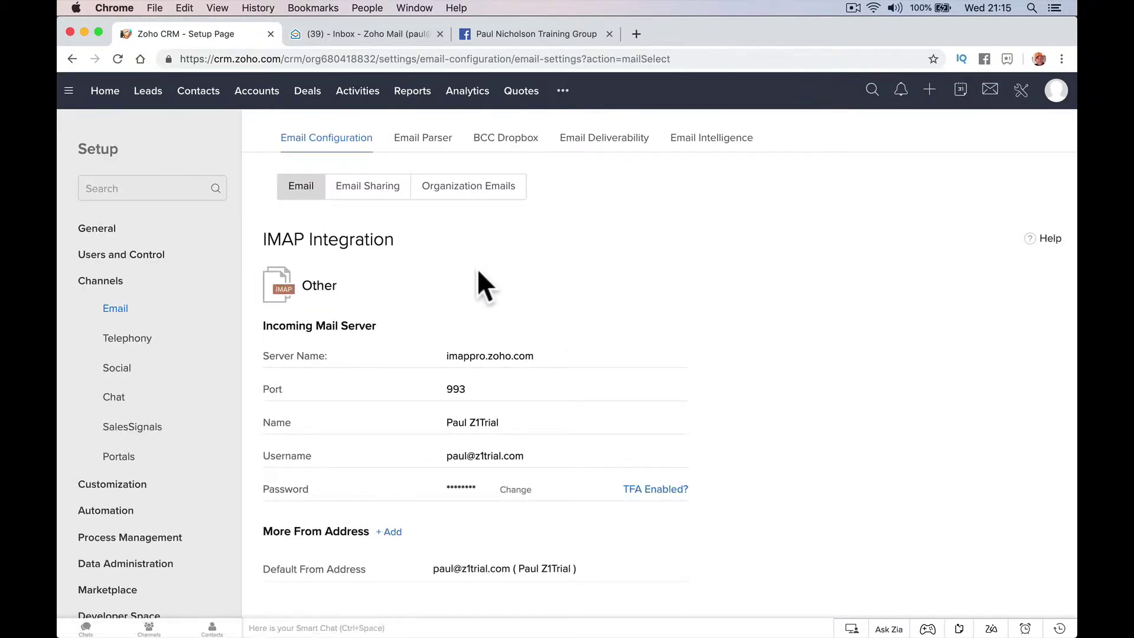
{"action": "left_click", "coordinate": [715, 142]}
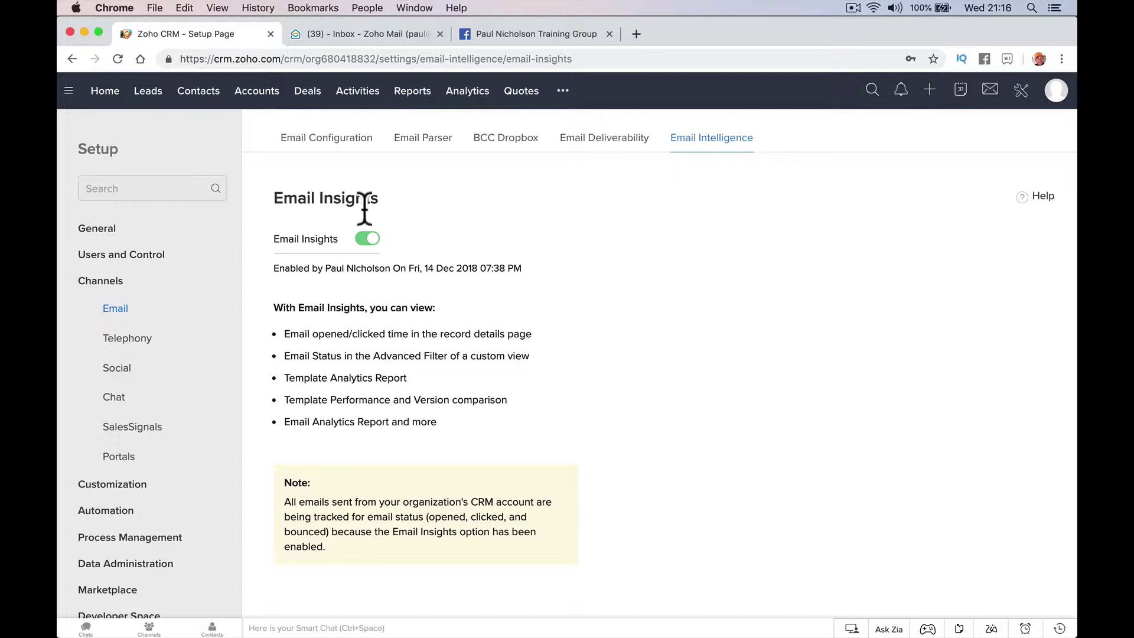
Reopen the Email Insights tracking settings twice more from the Setup overview.
{"action": "left_click", "coordinate": [1021, 92]}
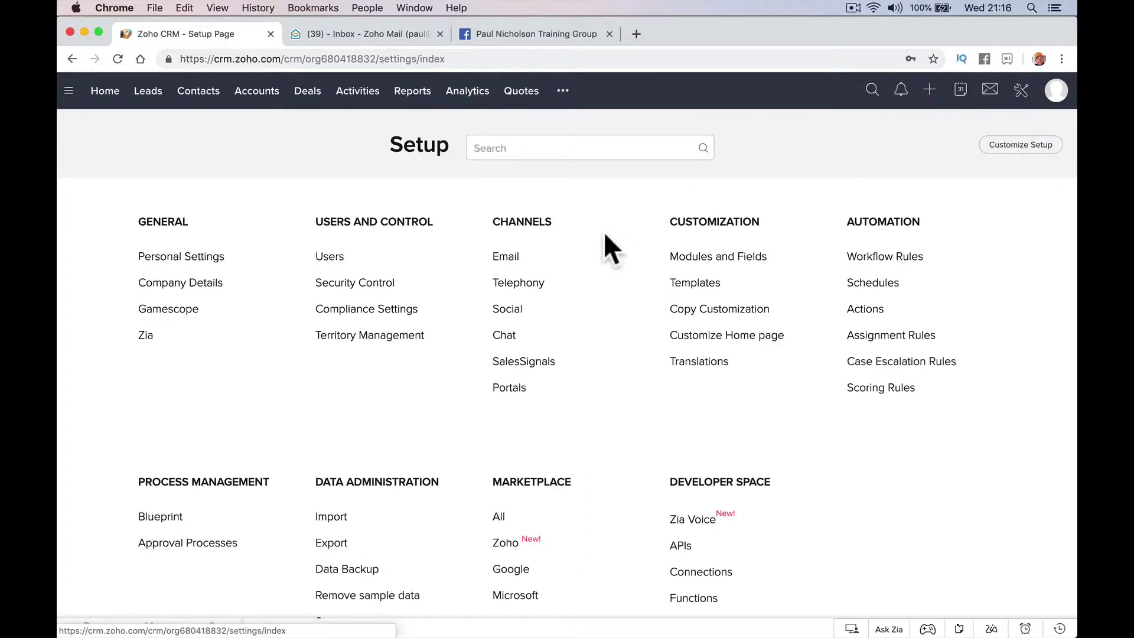
{"action": "left_click", "coordinate": [506, 256]}
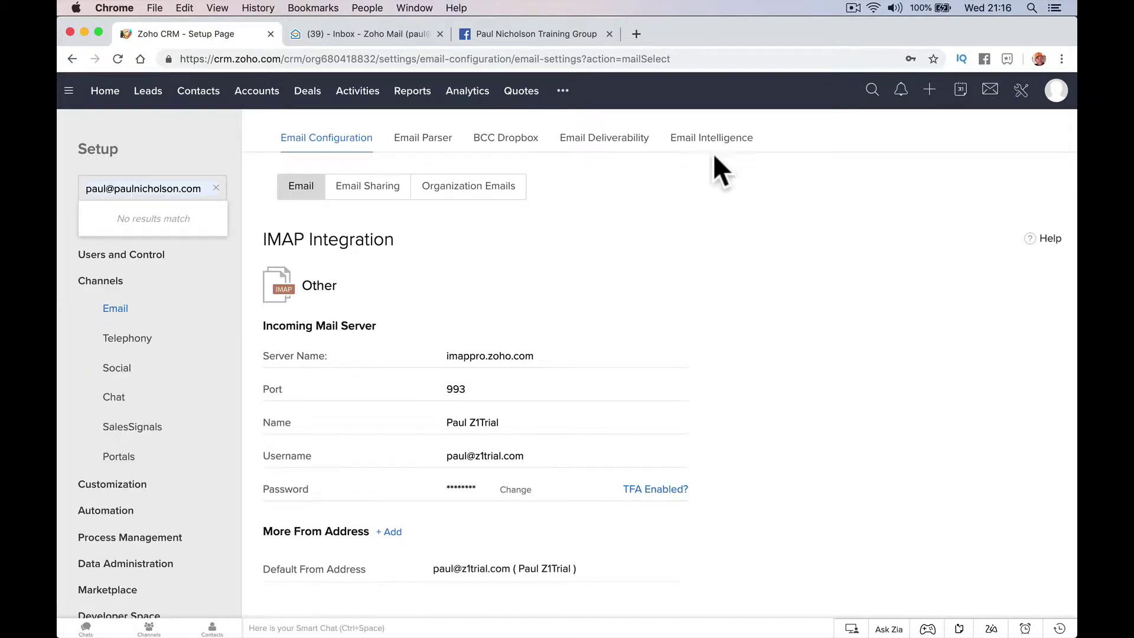
{"action": "left_click", "coordinate": [715, 140]}
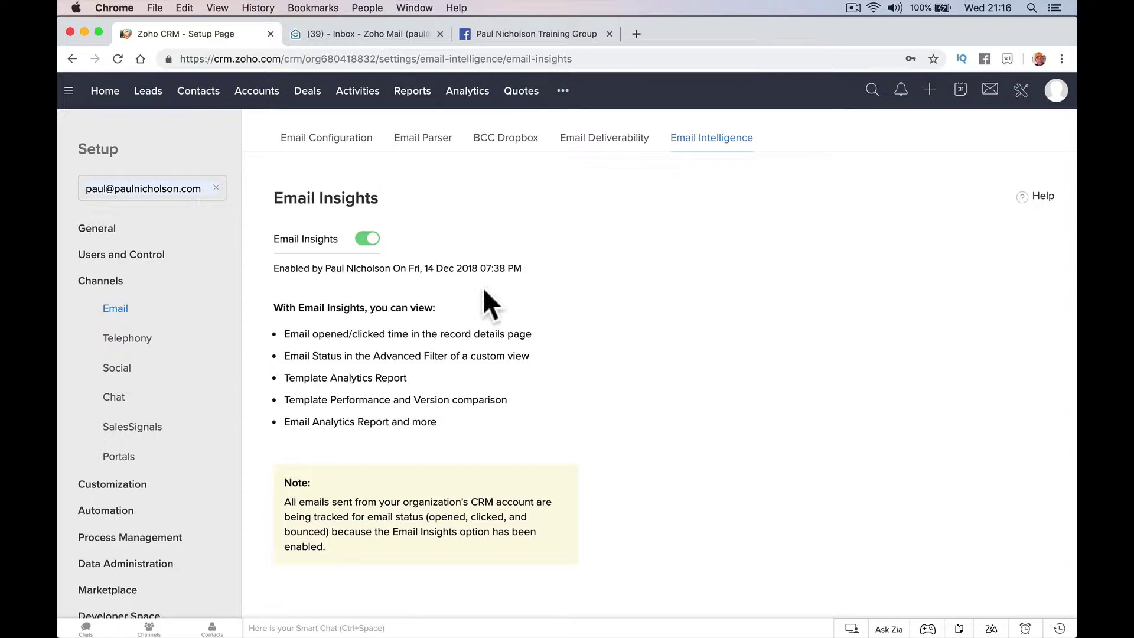
{"action": "left_click", "coordinate": [1022, 90]}
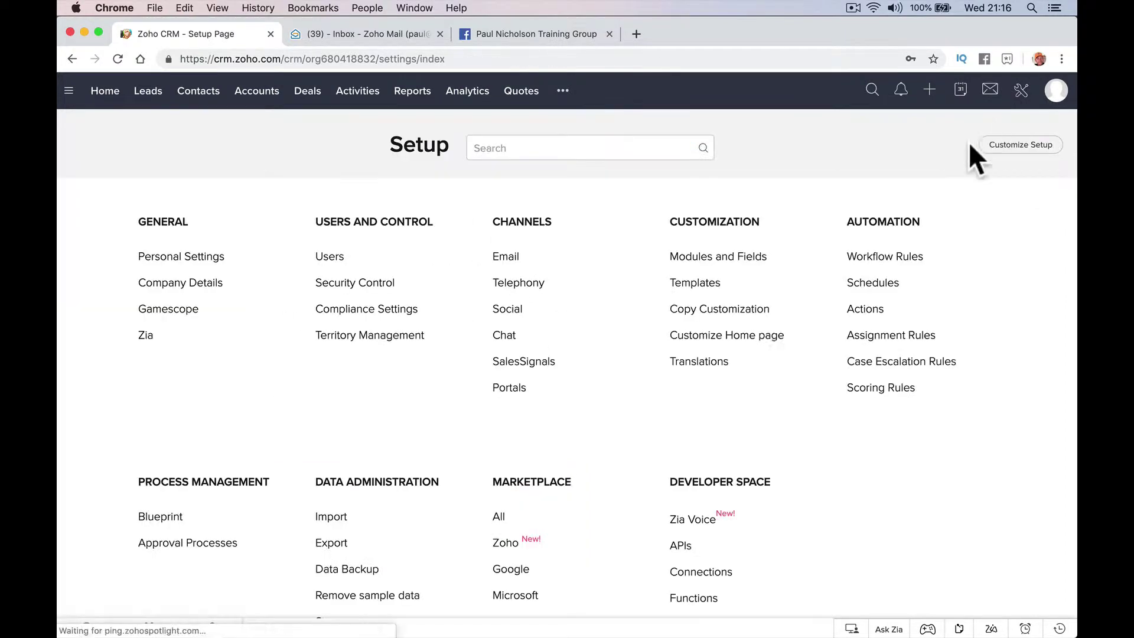
{"action": "left_click", "coordinate": [528, 256]}
{"action": "left_click", "coordinate": [719, 137]}
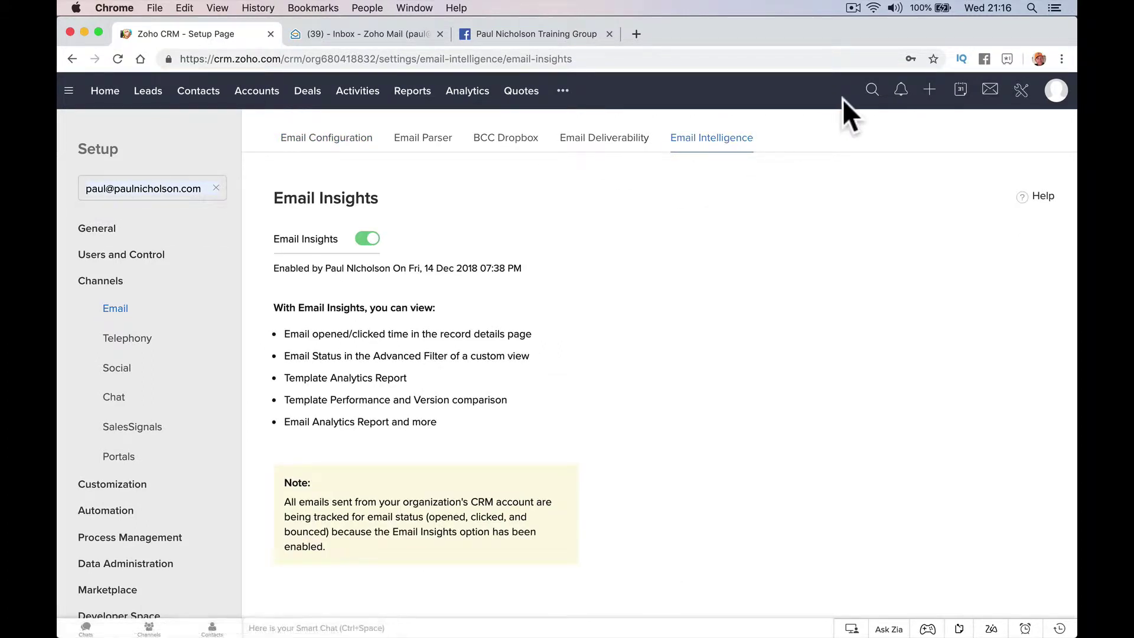
Find and open the Test Test contact, then start a new email to it.
{"action": "left_click", "coordinate": [874, 94]}
{"action": "type", "text": "test@pu"}
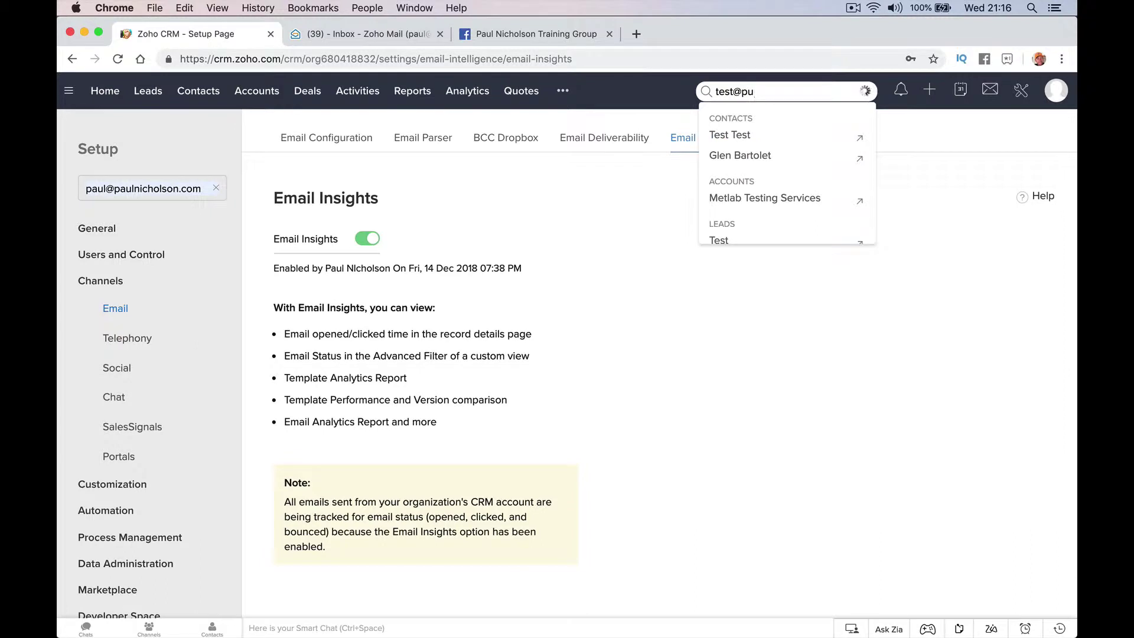
{"action": "key", "text": "BackSpace"}
{"action": "type", "text": "a"}
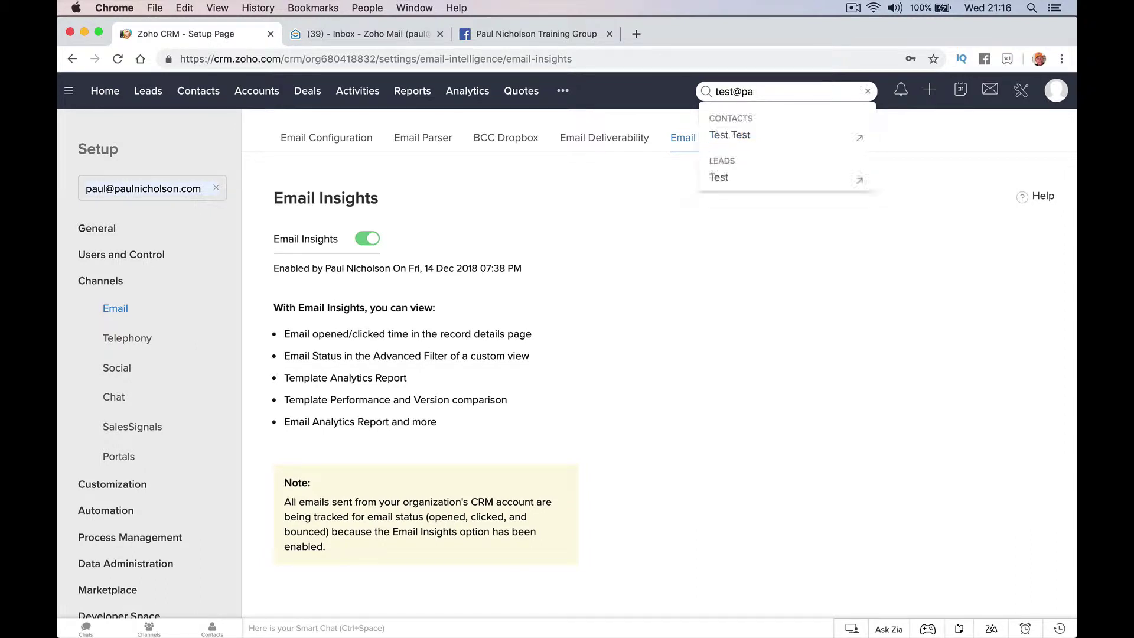
{"action": "left_click", "coordinate": [796, 166]}
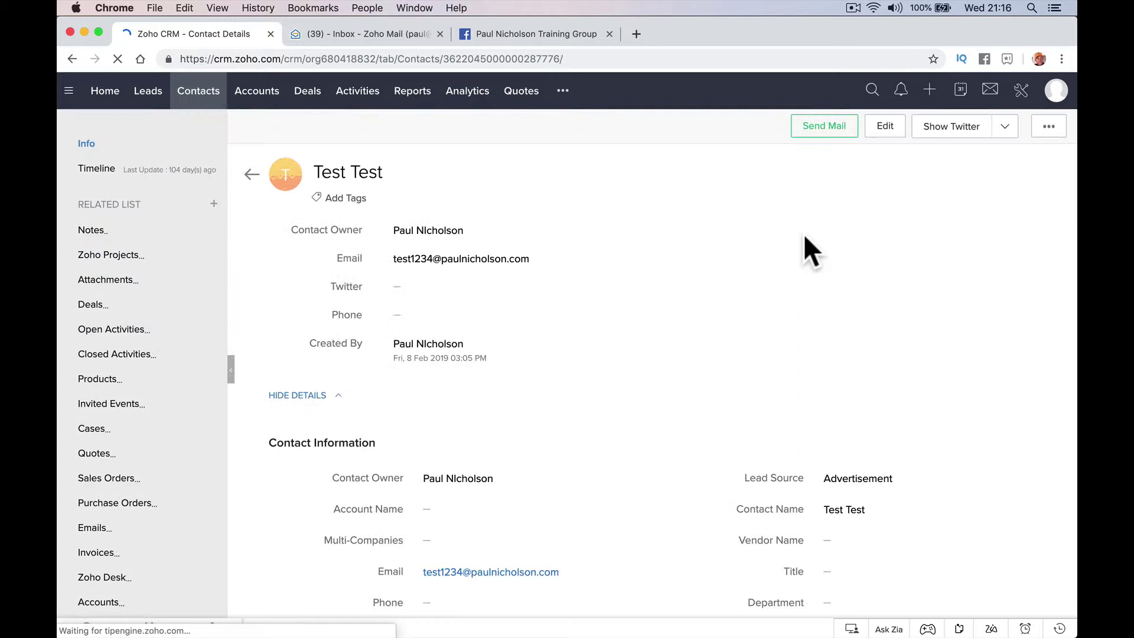
{"action": "left_click", "coordinate": [823, 134]}
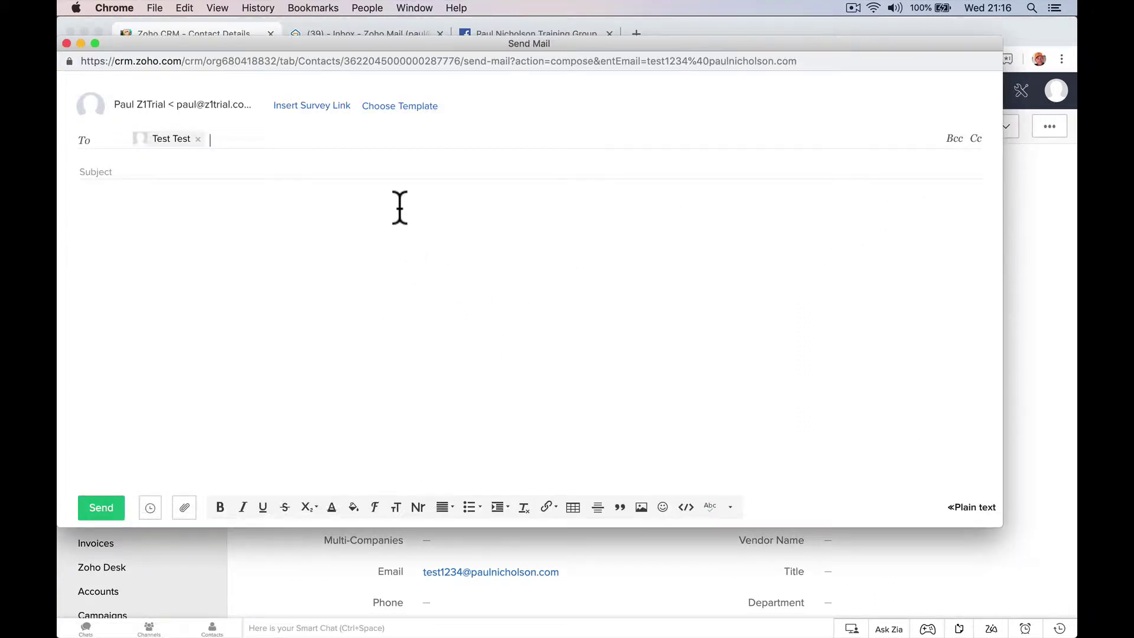
Enter subject 'Test Open And Click Both Links' and two body lines ending in z1trial.com.
{"action": "left_click", "coordinate": [334, 175]}
{"action": "type", "text": "Test "}
{"action": "type", "text": "Open And Clik"}
{"action": "type", "text": " Both"}
{"action": "type", "text": "Hello"}
{"action": "key", "text": "BackSpace"}
{"action": "key", "text": "BackSpace"}
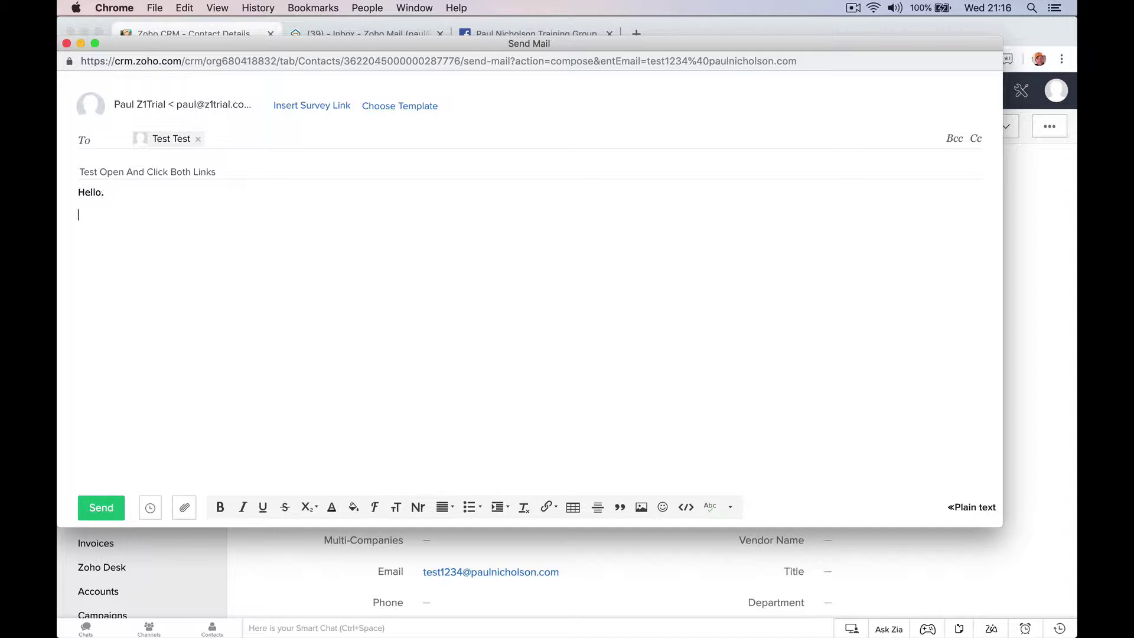
{"action": "type", "text": "Here's the webpage for  yo"}
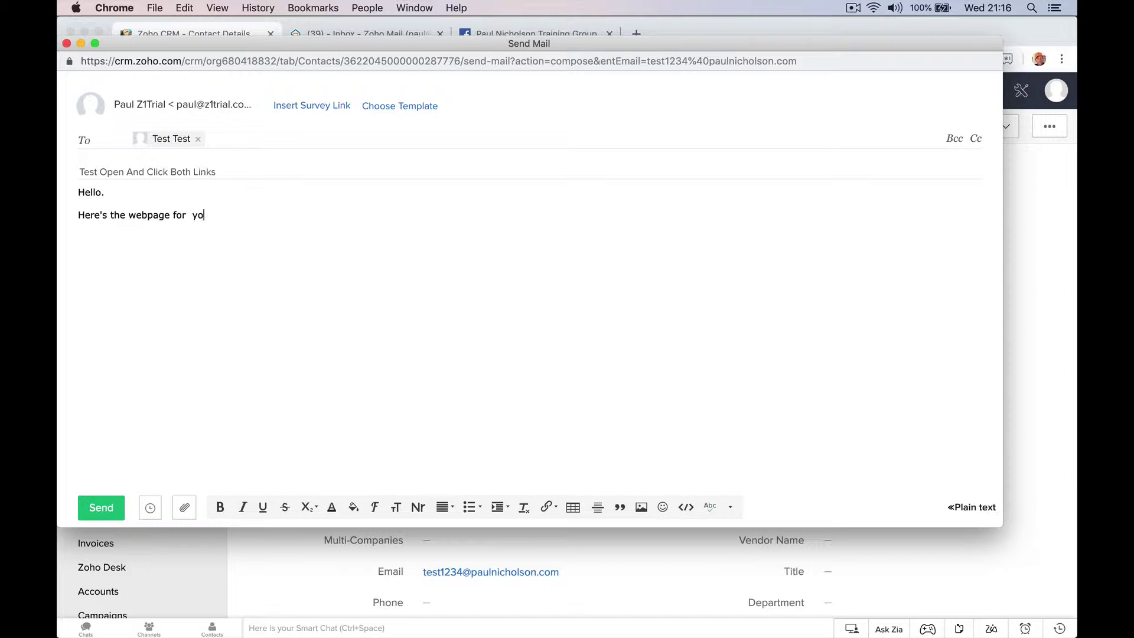
{"action": "key", "text": "BackSpace"}
{"action": "key", "text": "BackSpace"}
{"action": "key", "text": "BackSpace"}
{"action": "key", "text": "BackSpace"}
{"action": "type", "text": "you z1trial.com"}
{"action": "left_click", "coordinate": [167, 265]}
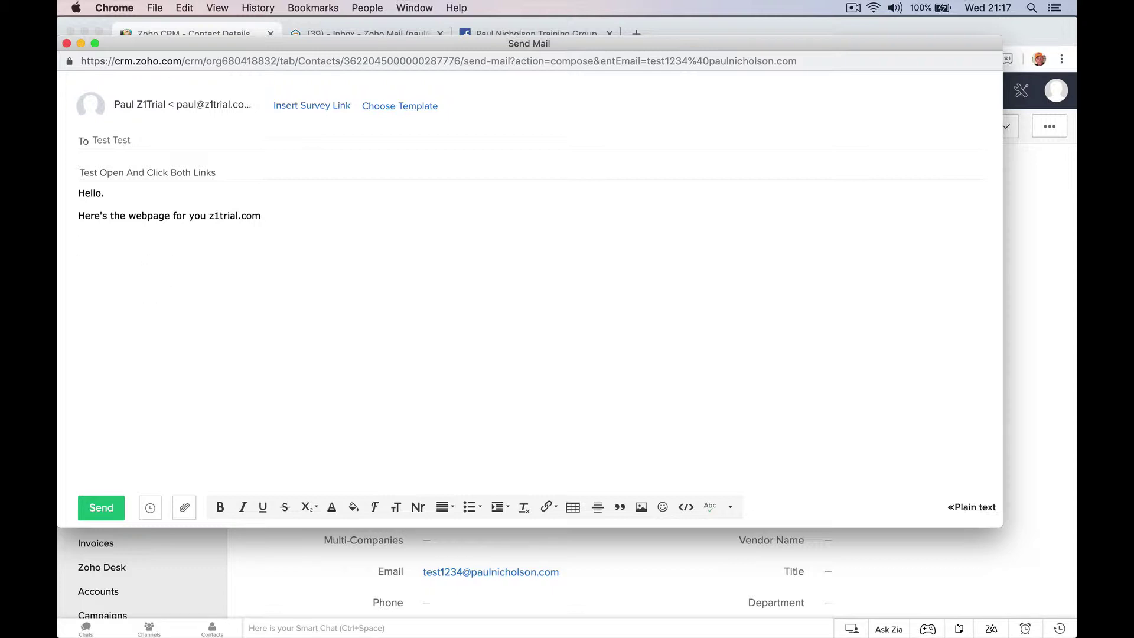
{"action": "type", "text": "This one will work. Z1trial.com"}
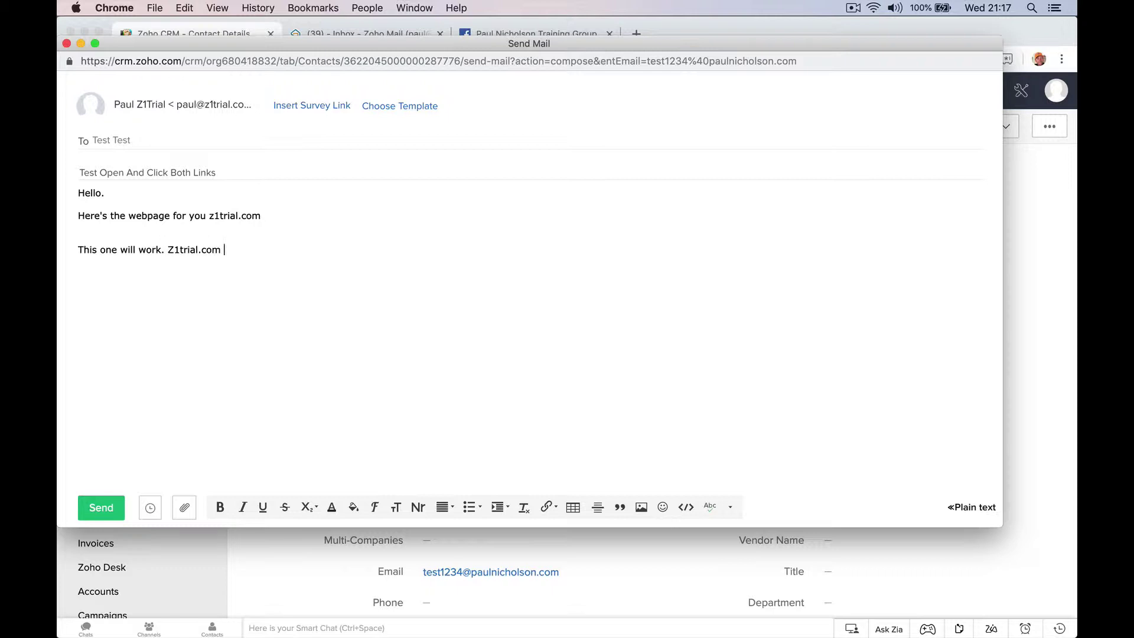
{"action": "left_click", "coordinate": [176, 250]}
{"action": "key", "text": "BackSpace"}
{"action": "type", "text": "z"}
{"action": "left_click_drag", "start_coordinate": [168, 250], "coordinate": [219, 250]}
{"action": "left_click", "coordinate": [545, 508]}
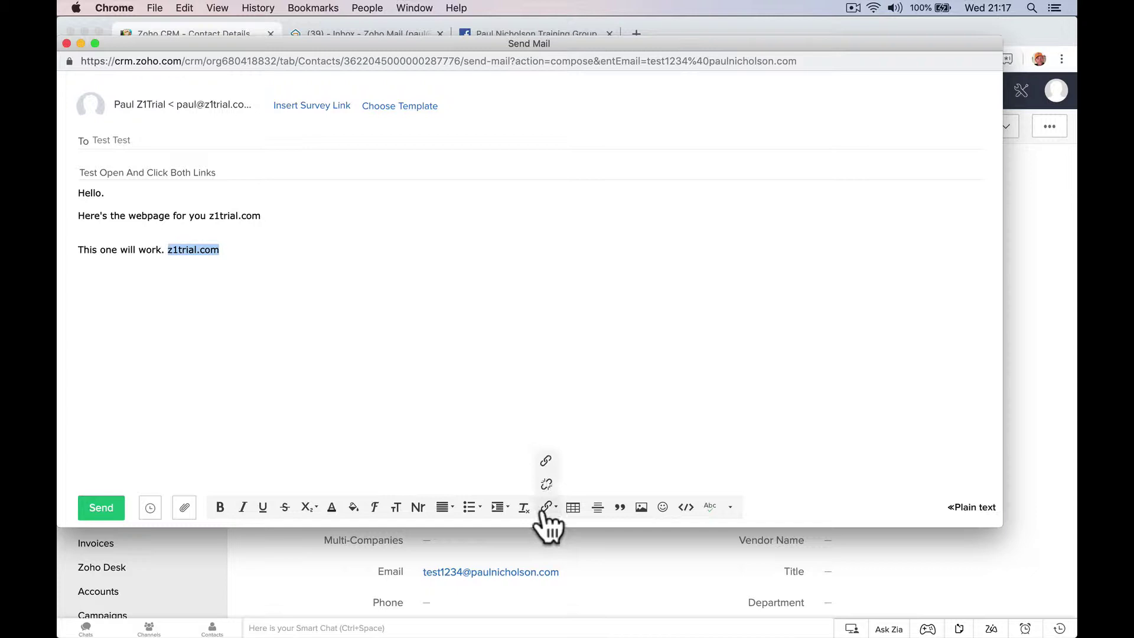
{"action": "left_click", "coordinate": [545, 460]}
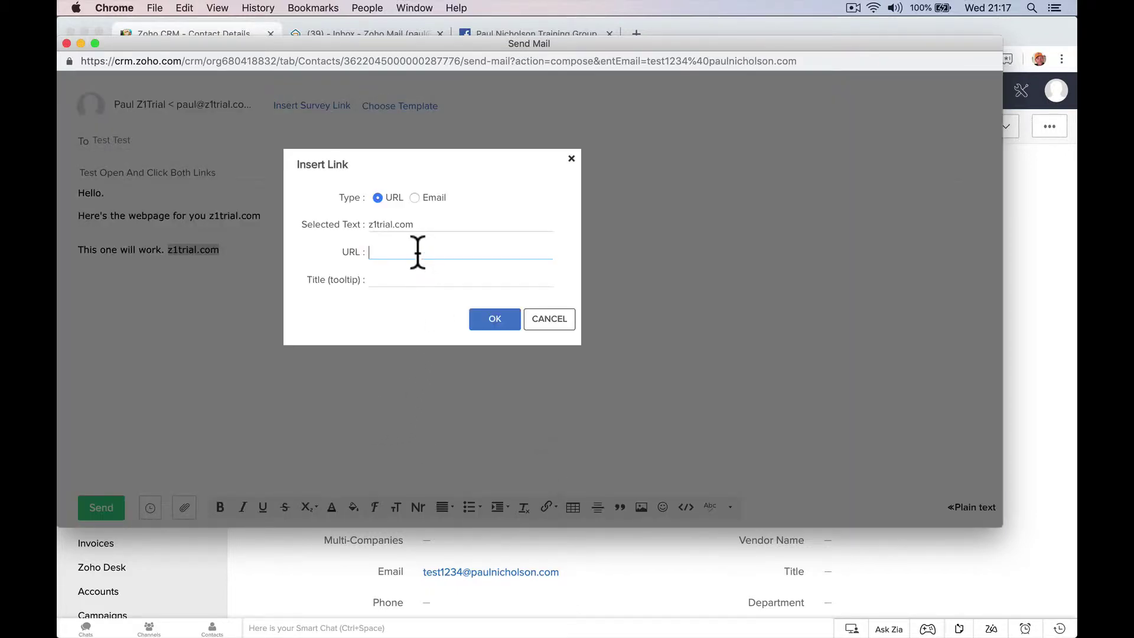
{"action": "type", "text": "https://z1trial.com"}
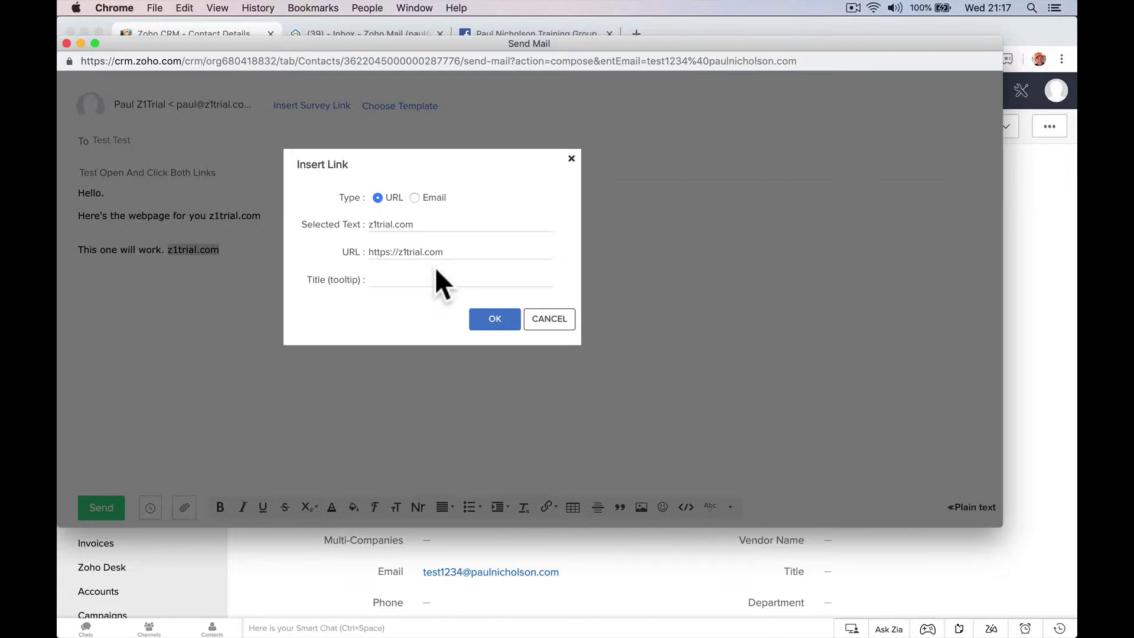
{"action": "left_click", "coordinate": [492, 318]}
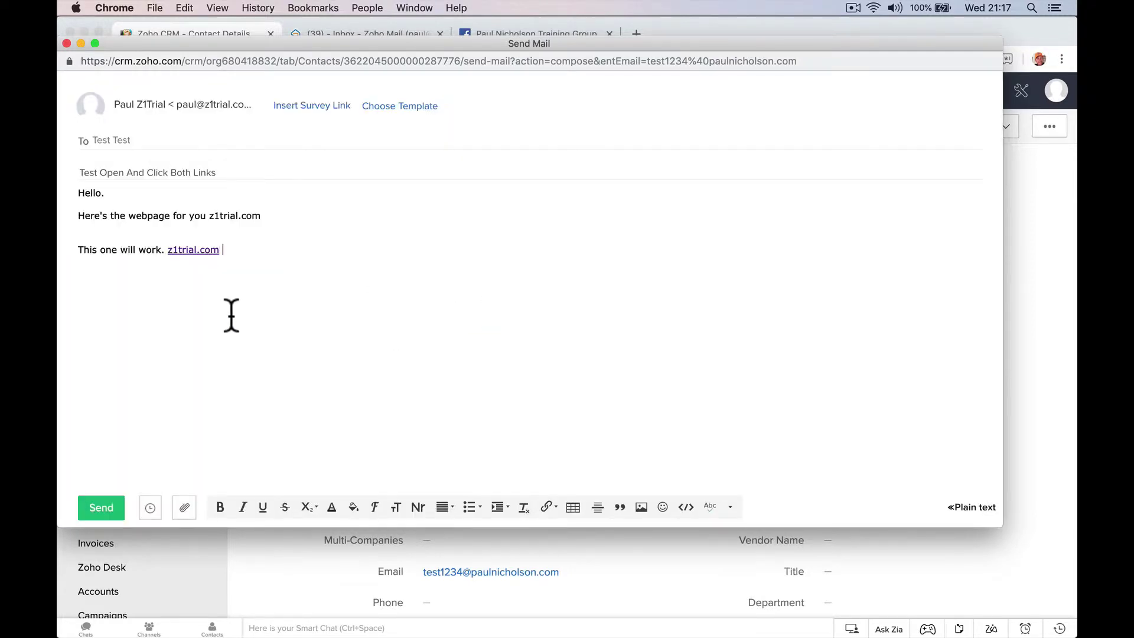
{"action": "key", "text": "Return"}
{"action": "type", "text": "Click Her For The Trial"}
{"action": "left_click_drag", "start_coordinate": [80, 280], "coordinate": [183, 273]}
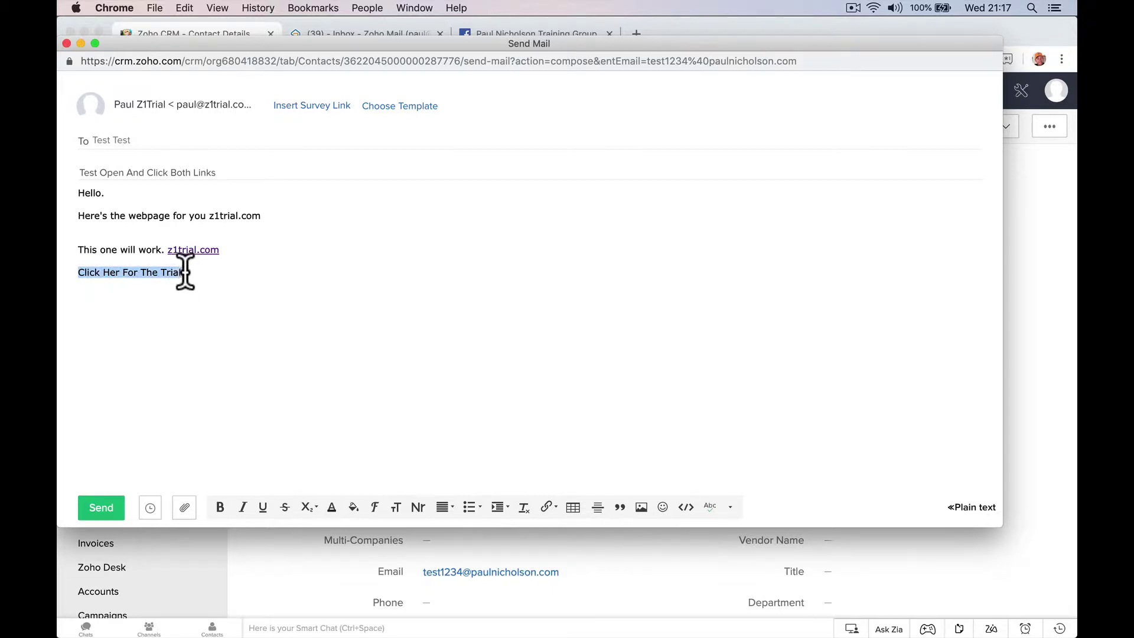
{"action": "left_click", "coordinate": [548, 508]}
{"action": "left_click", "coordinate": [545, 460]}
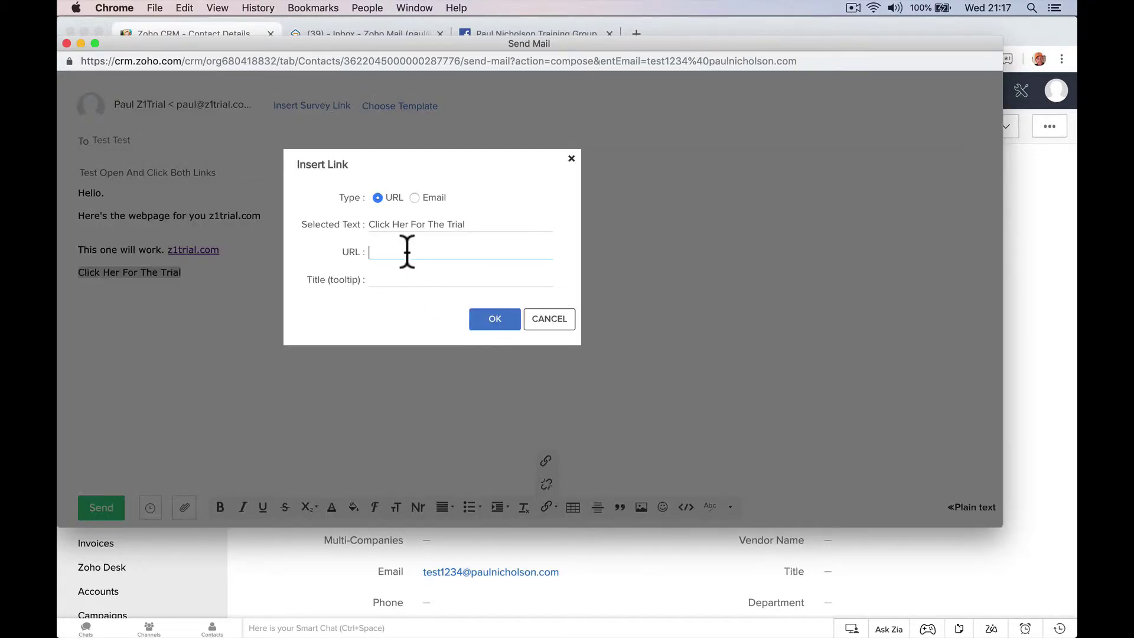
{"action": "type", "text": "https://z1trial.com"}
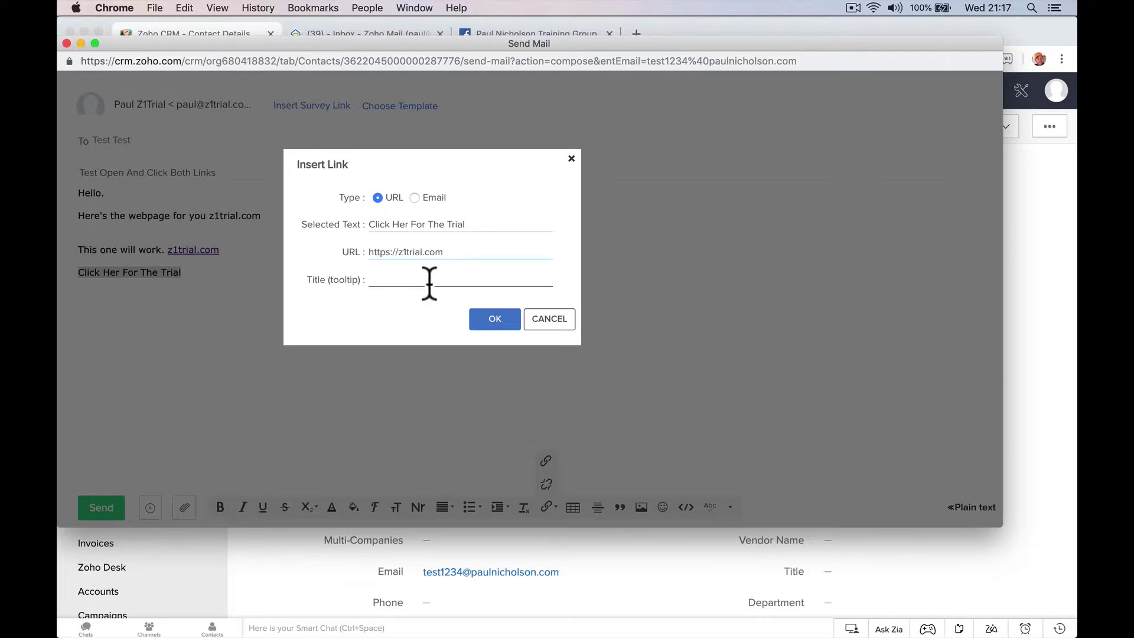
{"action": "left_click", "coordinate": [496, 321]}
{"action": "left_click", "coordinate": [102, 507]}
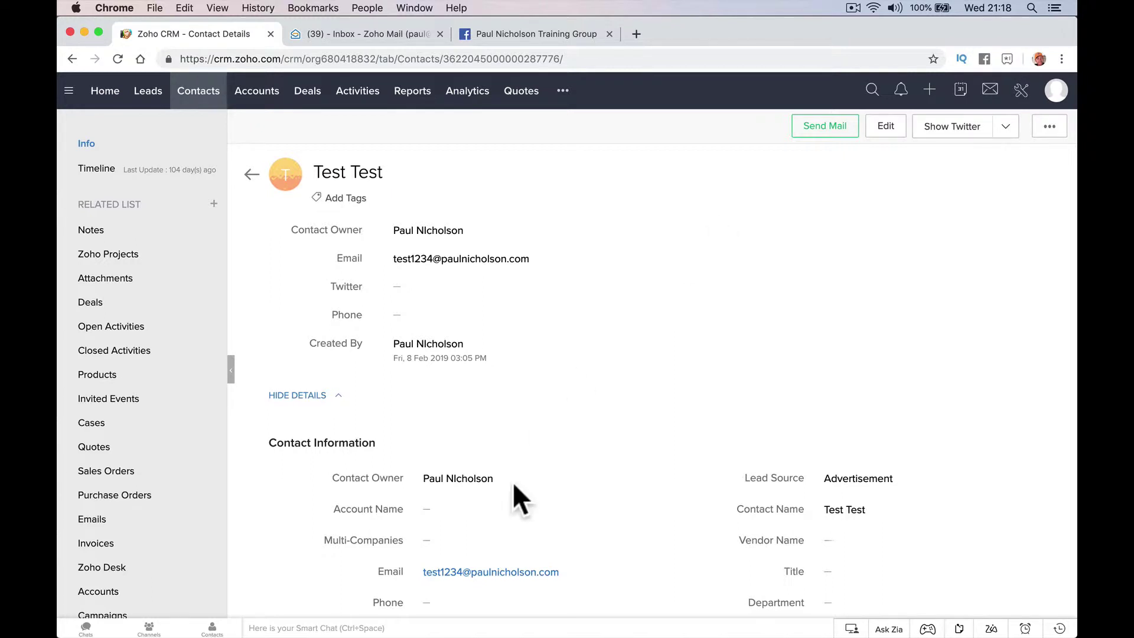
Check SalesSignals, then open the delivered 'Test Open And Click Both Links' message in Mail.
{"action": "left_click", "coordinate": [901, 92]}
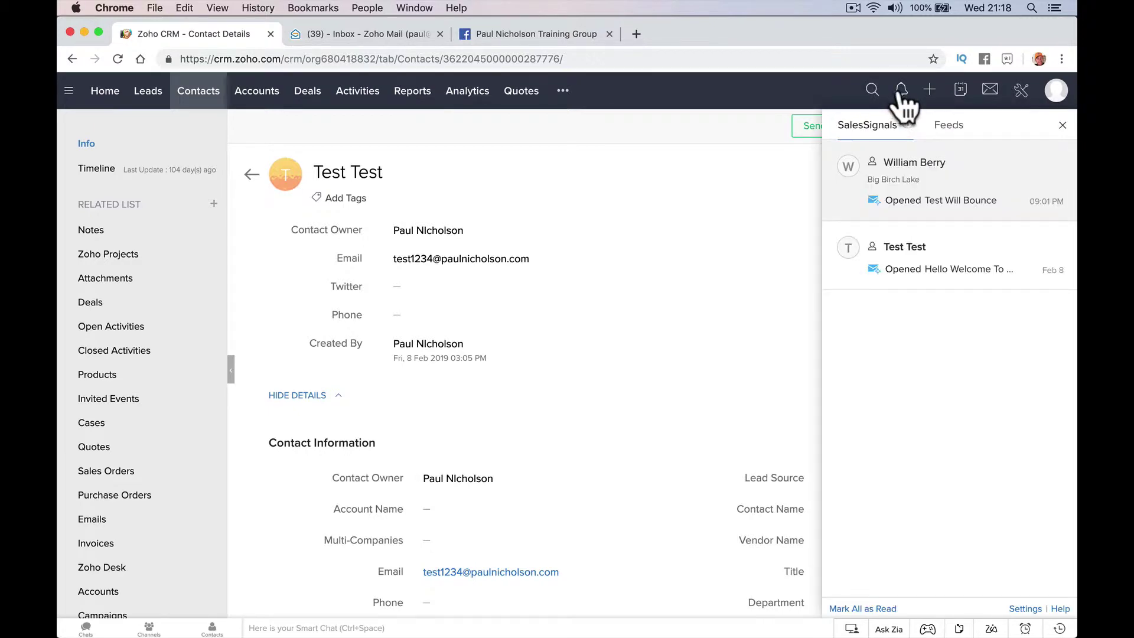
{"action": "left_click", "coordinate": [657, 235]}
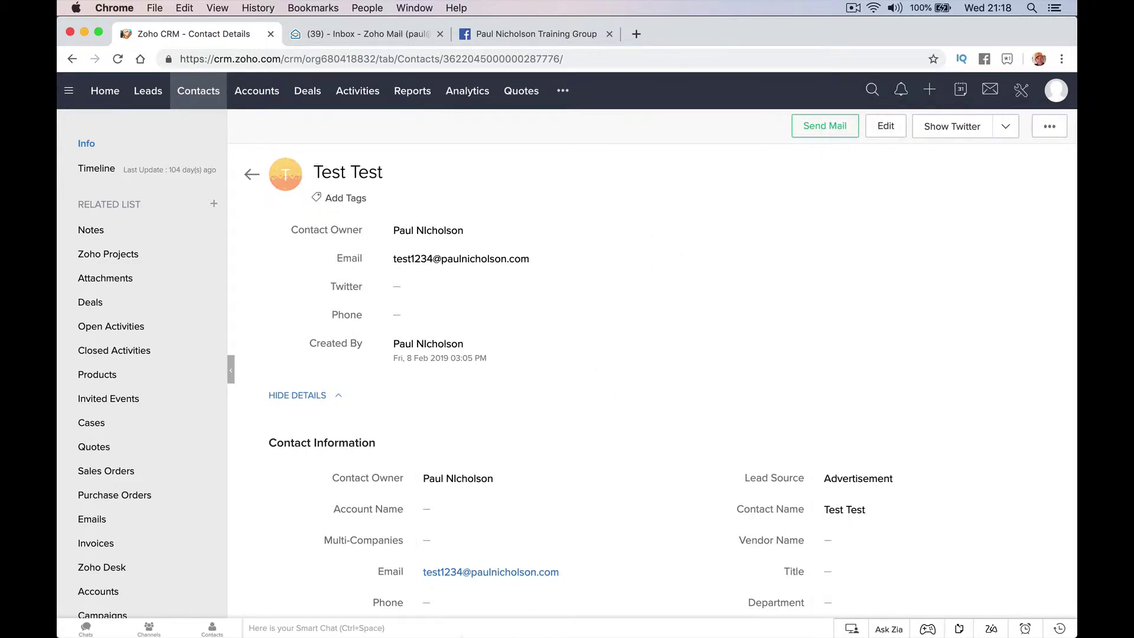
{"action": "left_click", "coordinate": [410, 608]}
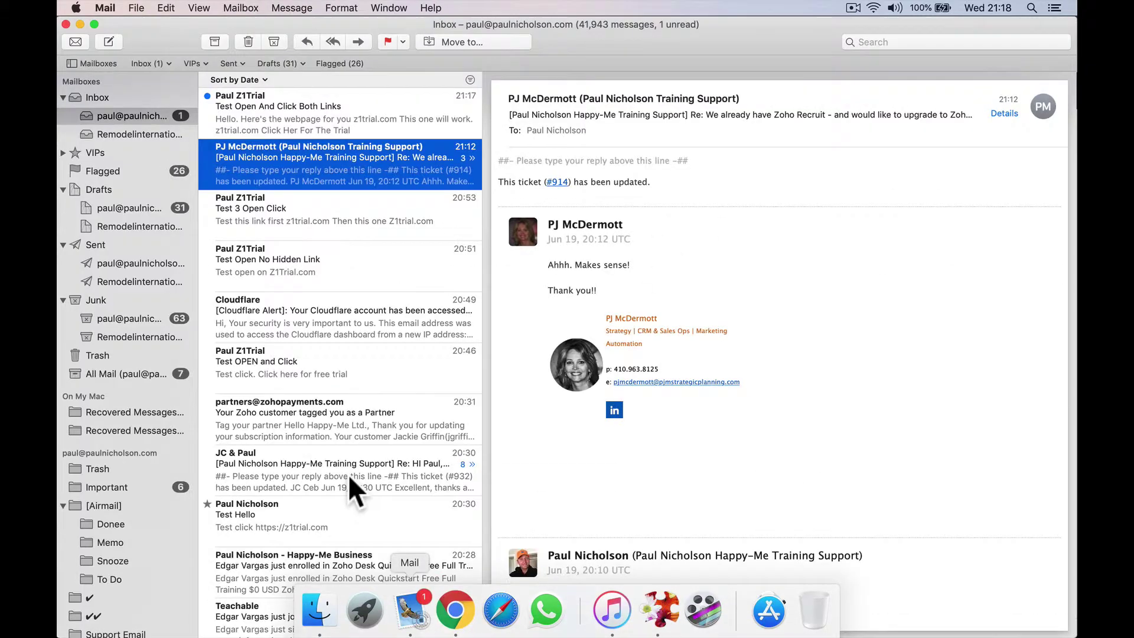
{"action": "left_click", "coordinate": [321, 121]}
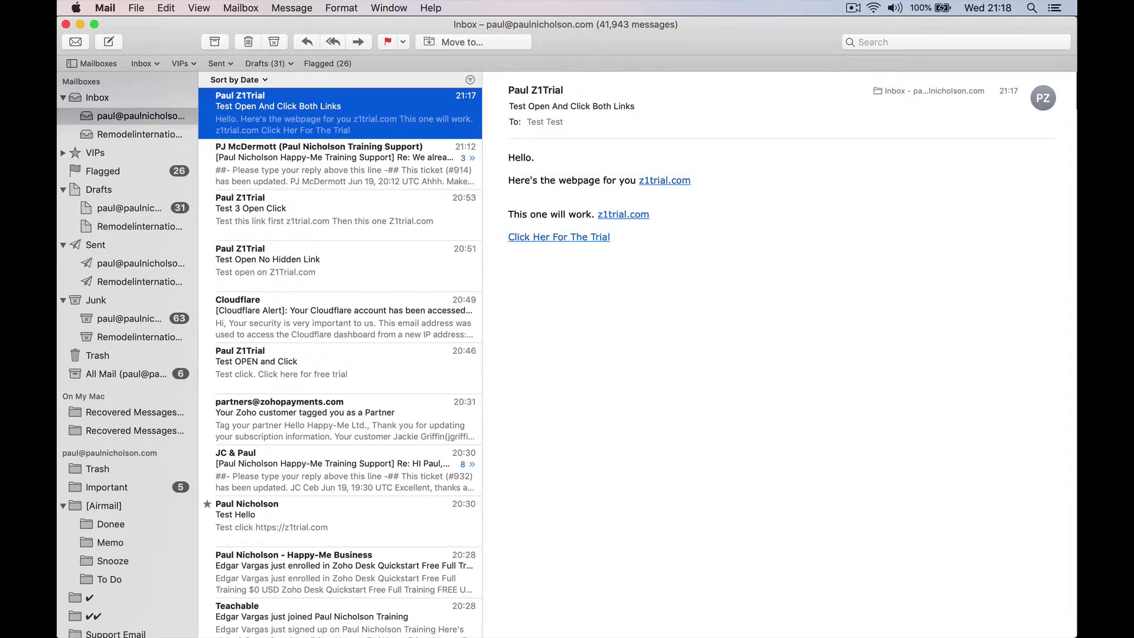
{"action": "left_click", "coordinate": [453, 617]}
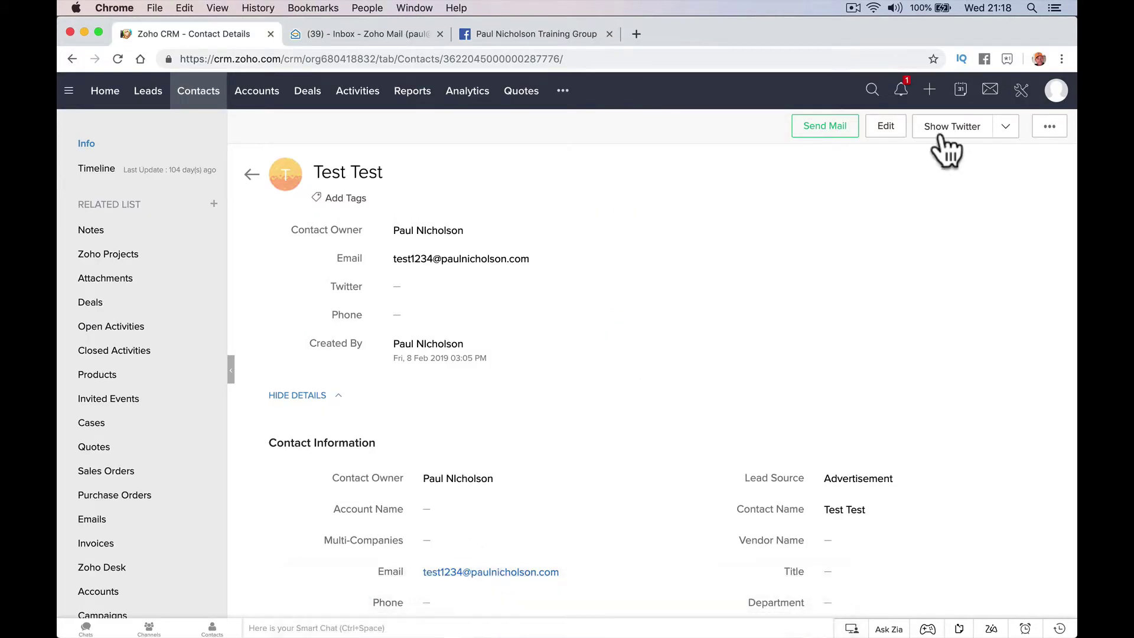
{"action": "left_click", "coordinate": [901, 92]}
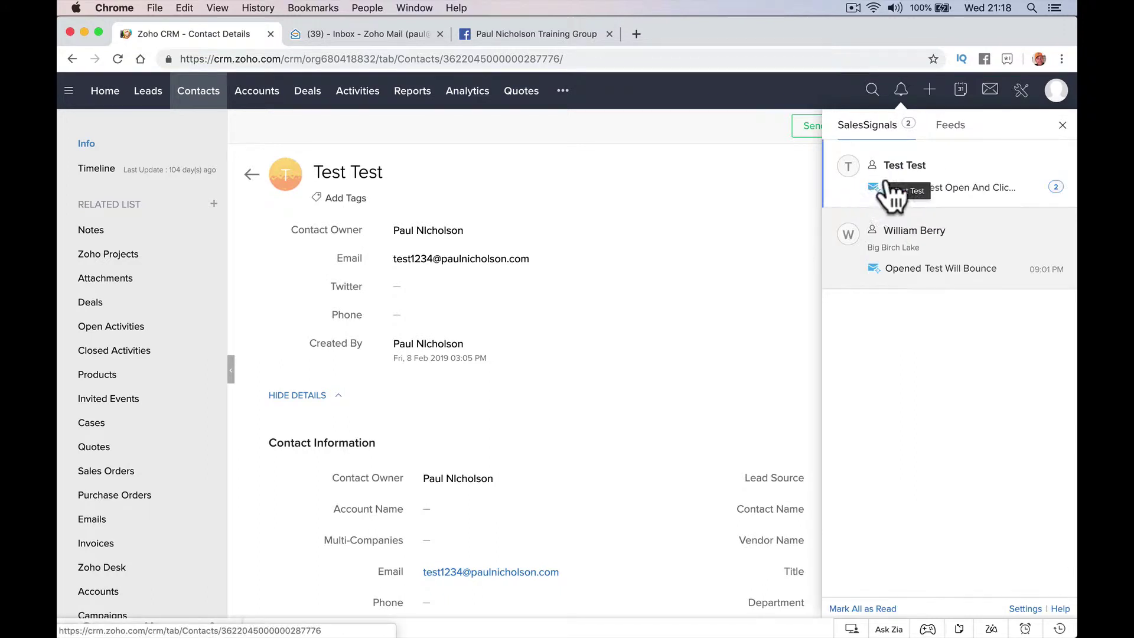
{"action": "left_click", "coordinate": [891, 184]}
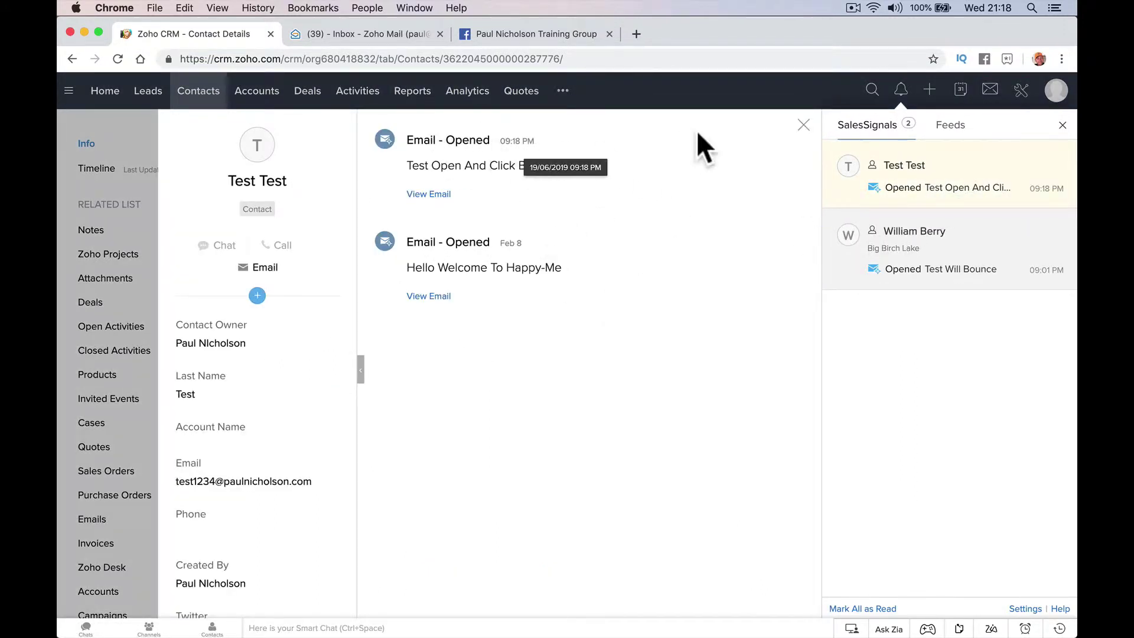
{"action": "left_click", "coordinate": [803, 125]}
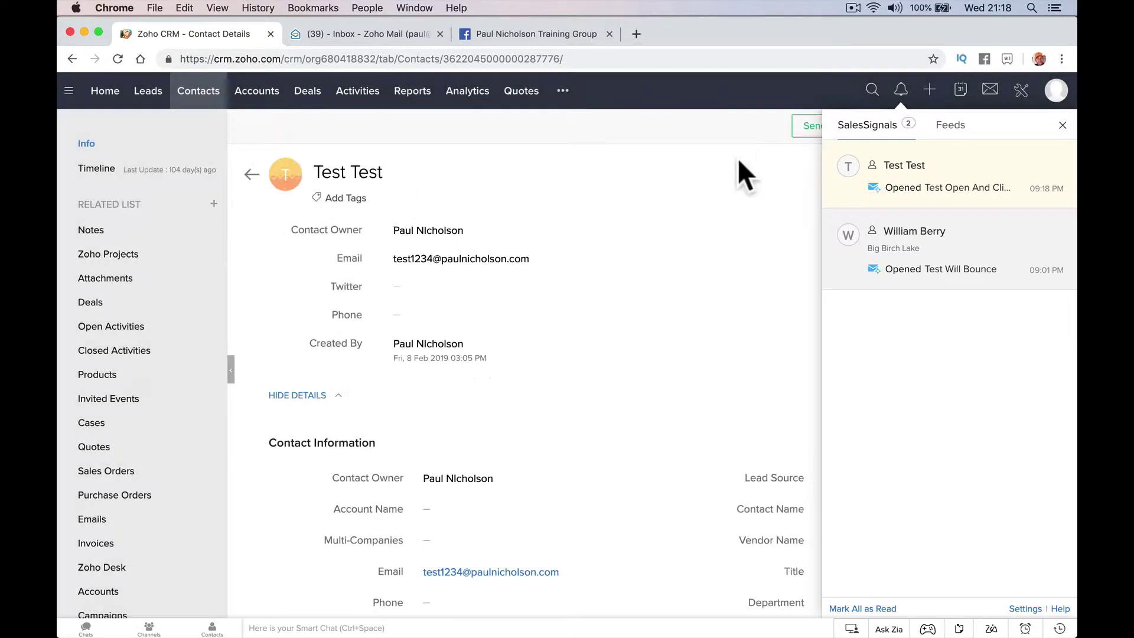
{"action": "left_click", "coordinate": [1063, 125]}
{"action": "left_click", "coordinate": [409, 611]}
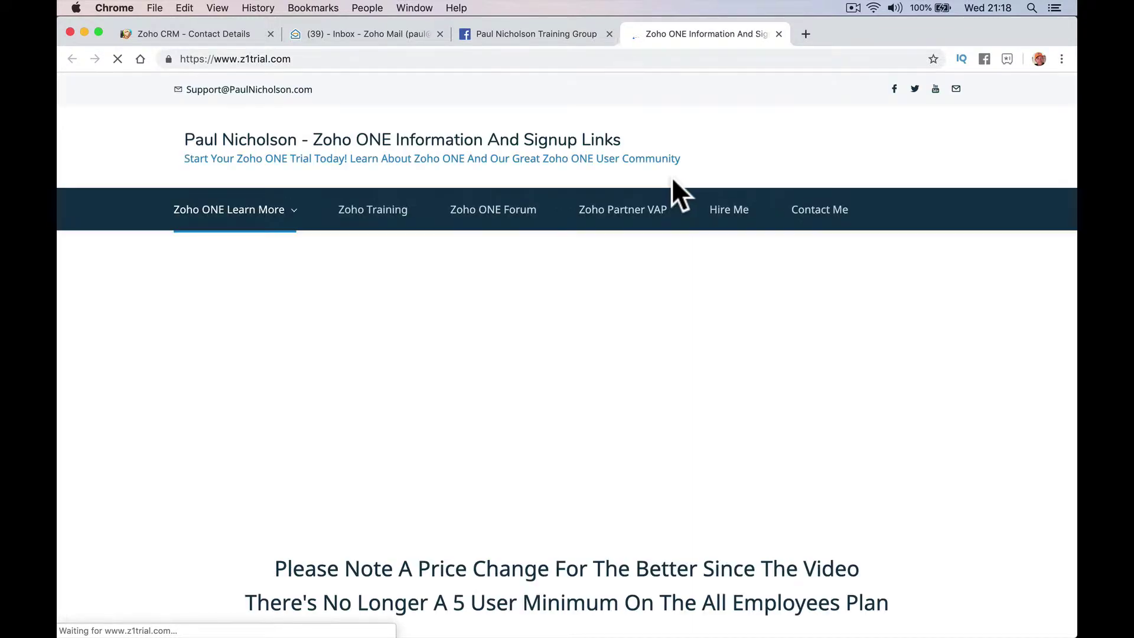
{"action": "left_click", "coordinate": [208, 33]}
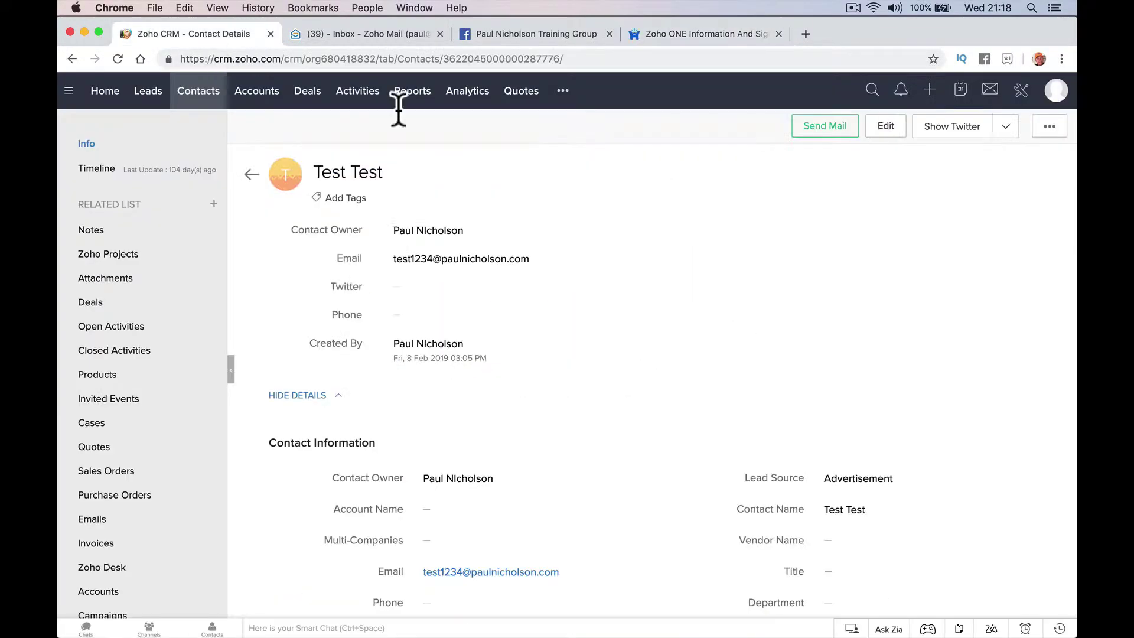
{"action": "left_click", "coordinate": [899, 94]}
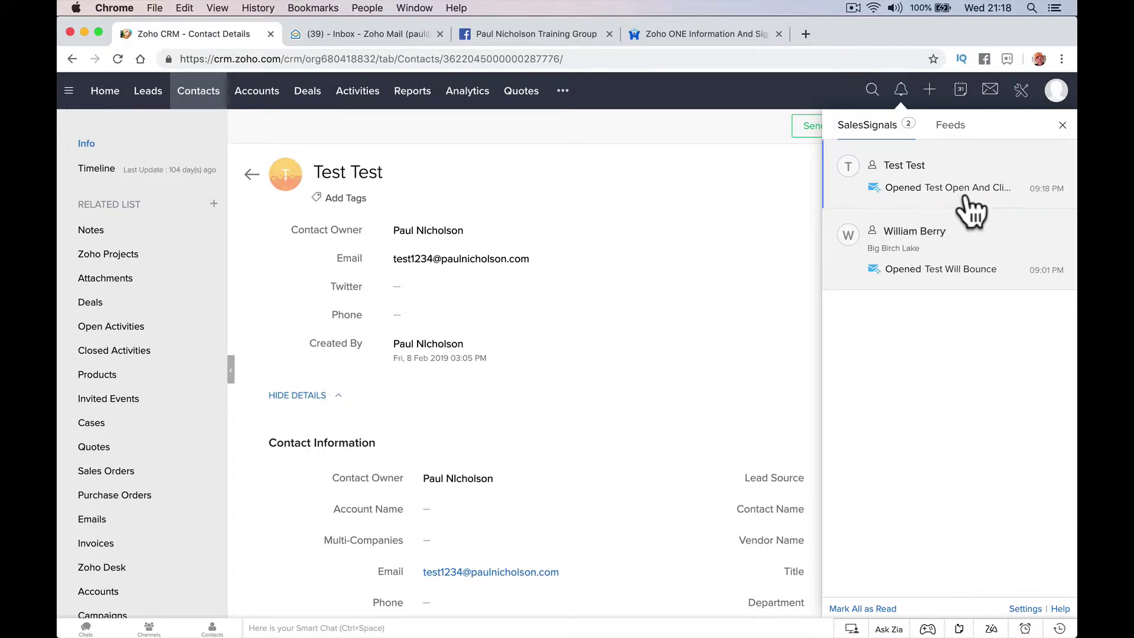
Switch between Mail and the browser's Facebook group and Zoho CRM tabs.
{"action": "mouse_move", "coordinate": [546, 629]}
{"action": "left_click", "coordinate": [410, 611]}
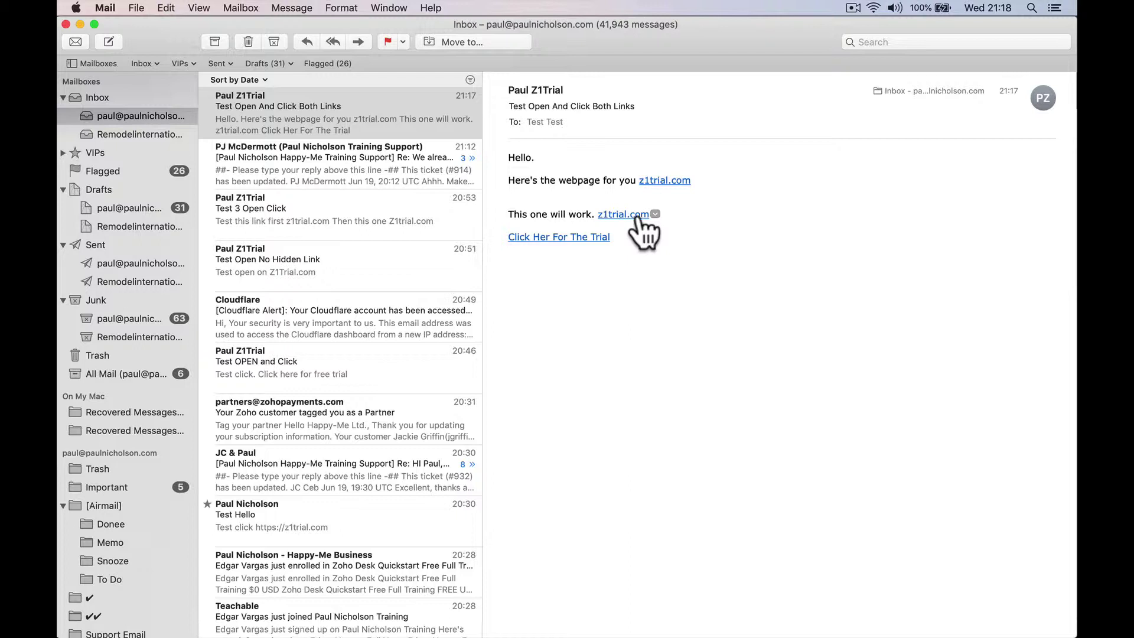
{"action": "mouse_move", "coordinate": [640, 217]}
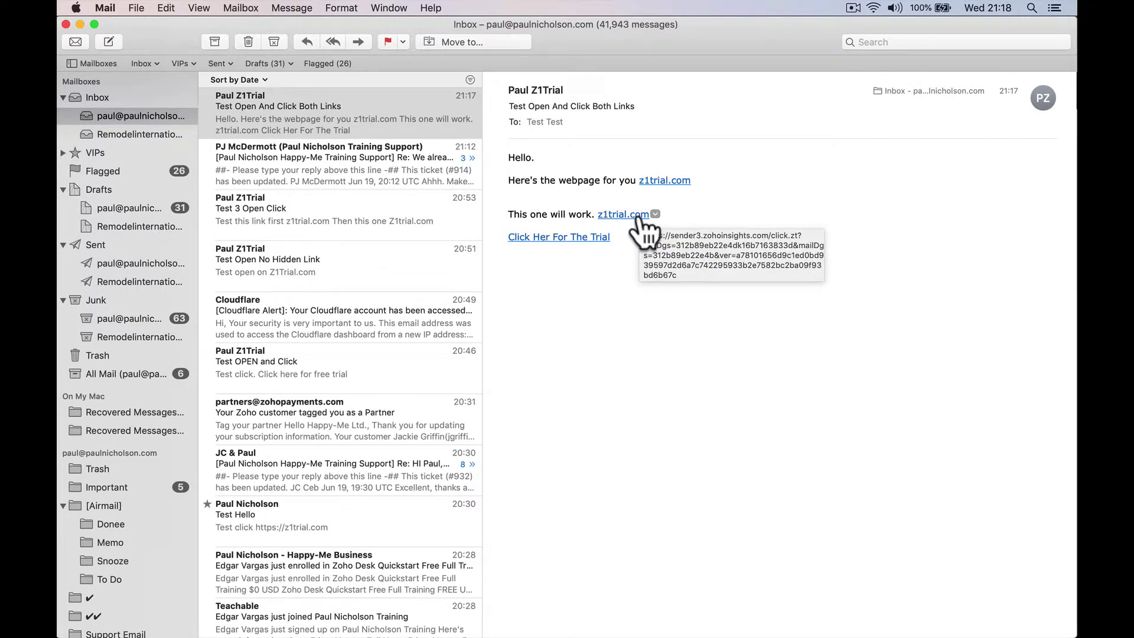
{"action": "mouse_move", "coordinate": [410, 620]}
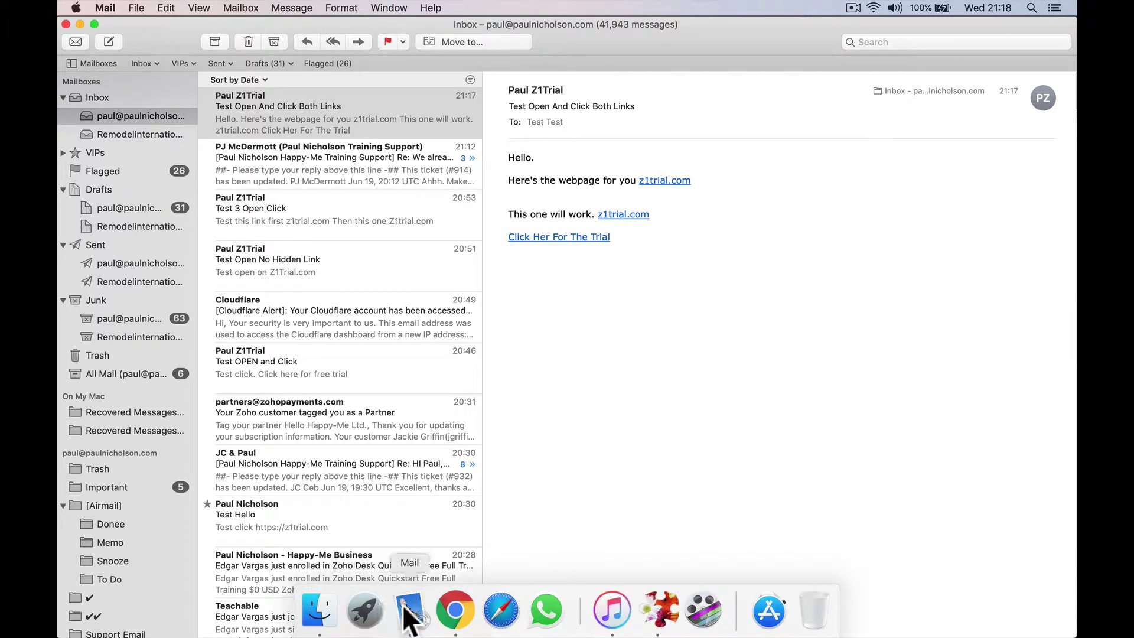
{"action": "left_click", "coordinate": [454, 611]}
{"action": "left_click", "coordinate": [481, 36]}
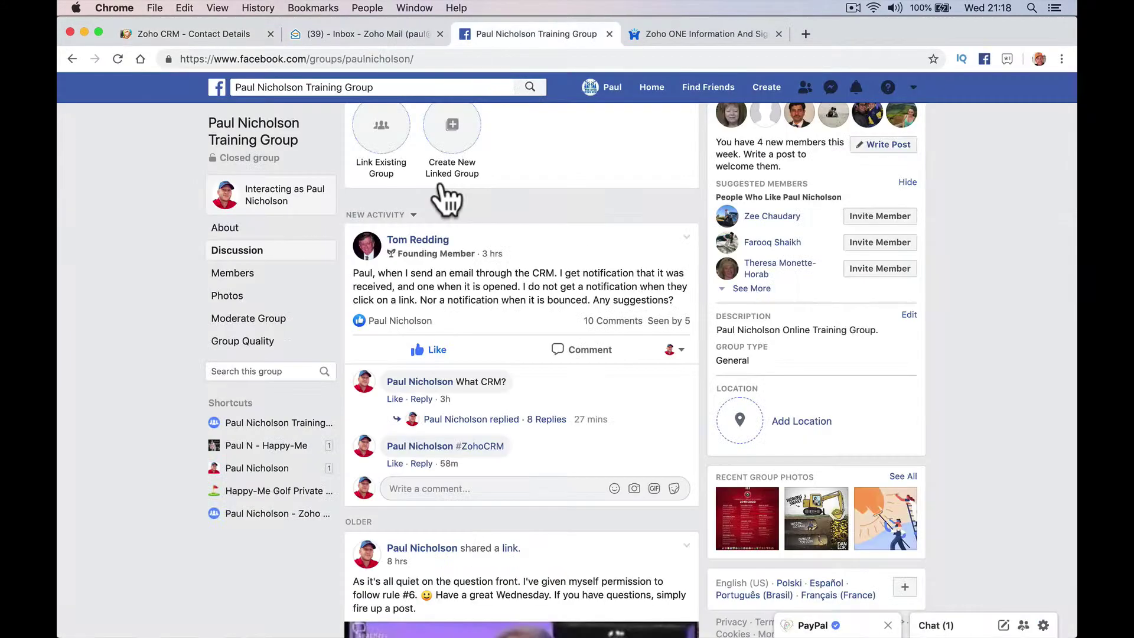
{"action": "left_click", "coordinate": [218, 36]}
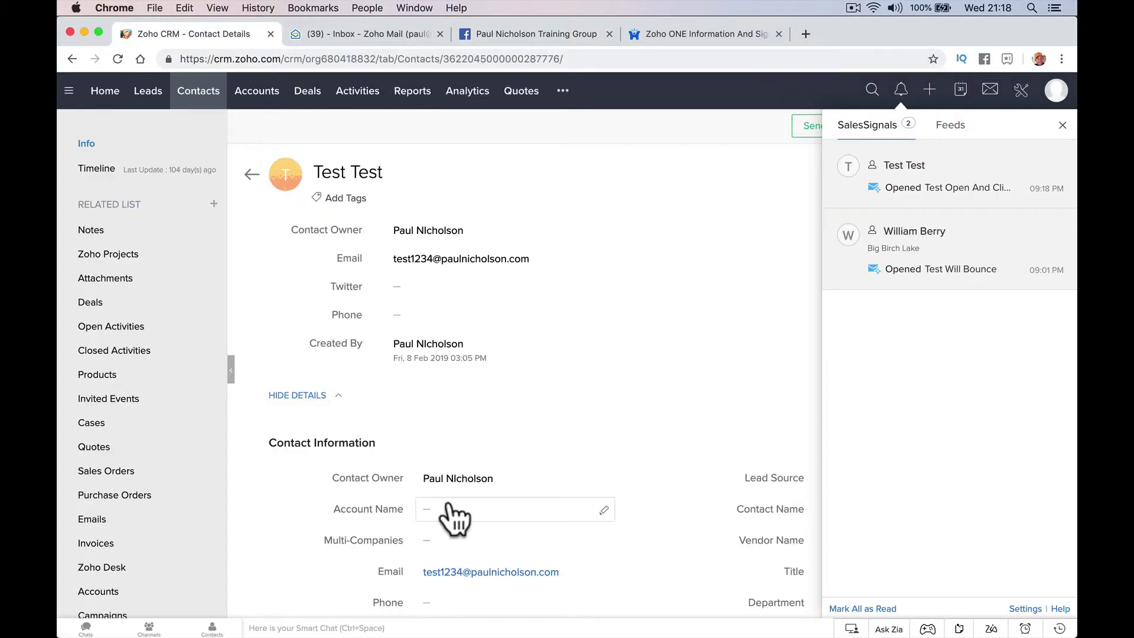
In the Mail test message, preview the z1trial.com link's page and dismiss the preview.
{"action": "mouse_move", "coordinate": [531, 632]}
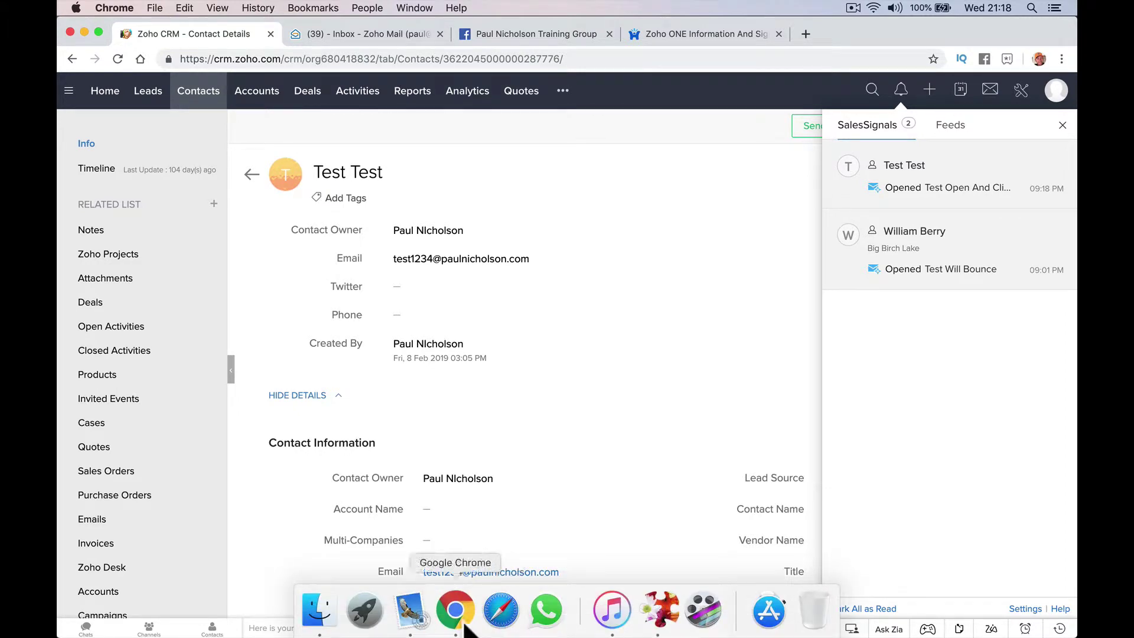
{"action": "left_click", "coordinate": [412, 610]}
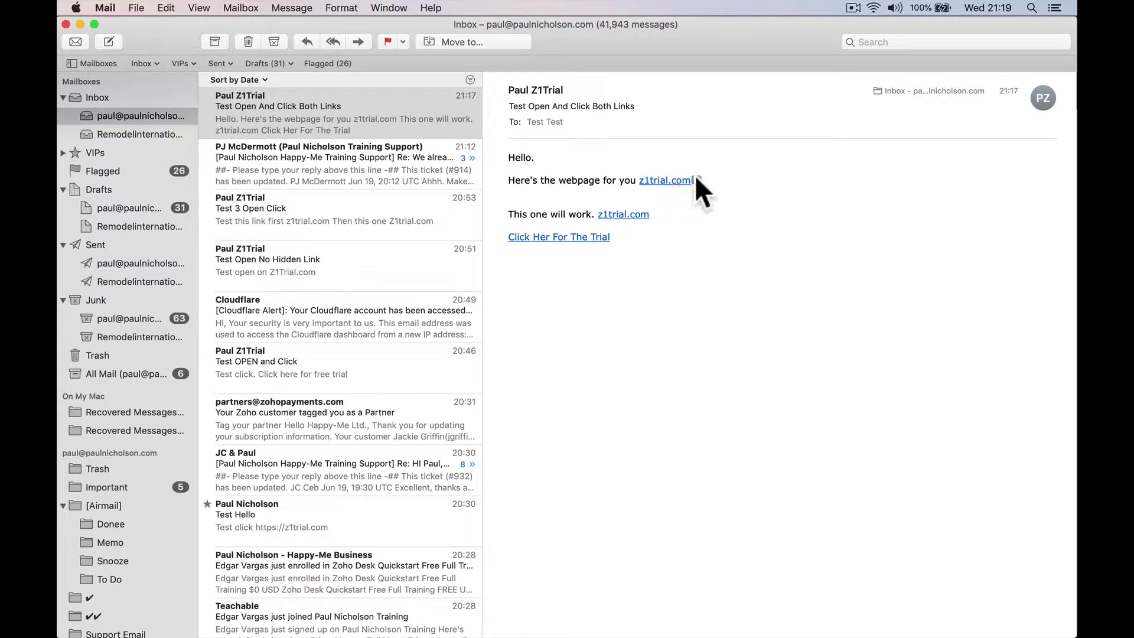
{"action": "left_click", "coordinate": [696, 178]}
{"action": "left_click", "coordinate": [700, 268]}
{"action": "mouse_move", "coordinate": [622, 214]}
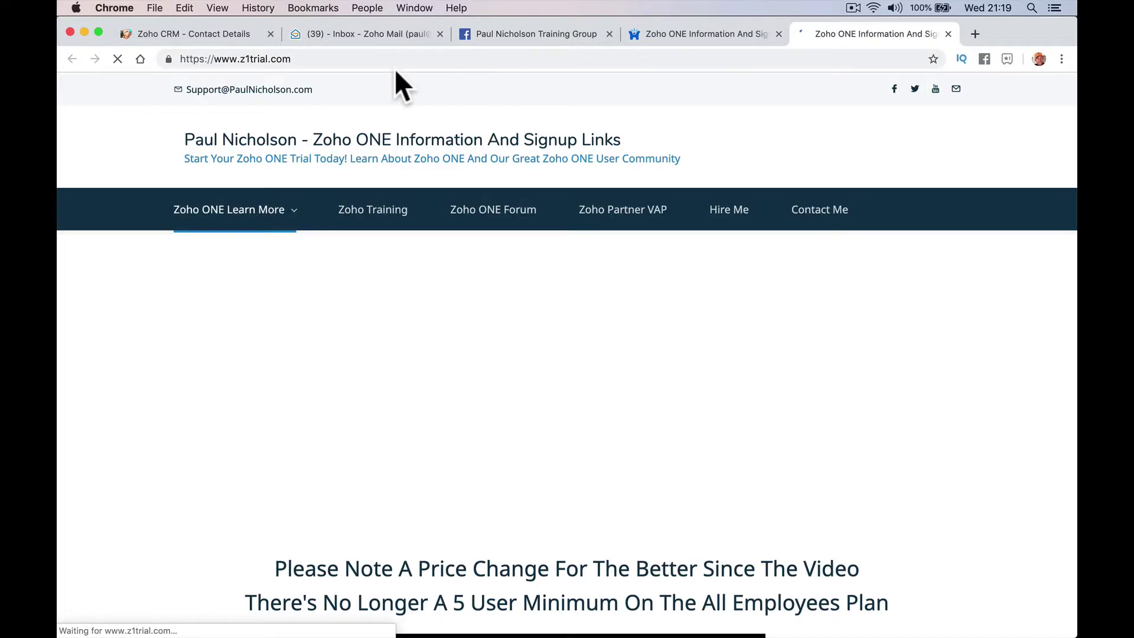
Show the test email's Opened & Clicked activity on the contact, highlight it, then go to the inbox.
{"action": "left_click", "coordinate": [364, 36]}
{"action": "left_click", "coordinate": [236, 36]}
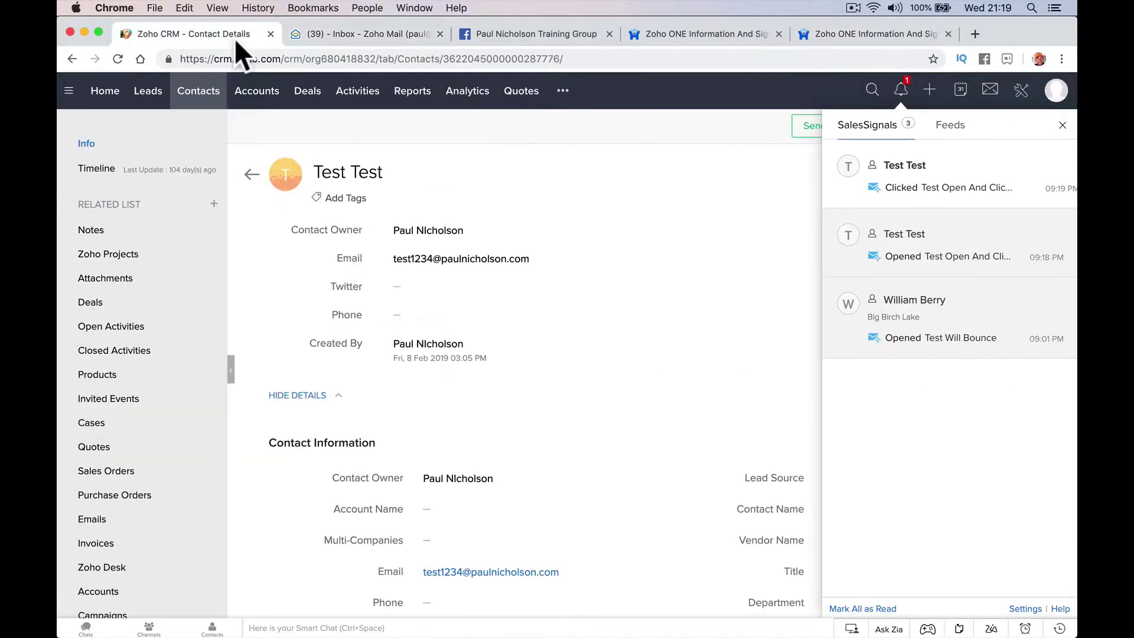
{"action": "key", "text": "XF86AudioMute"}
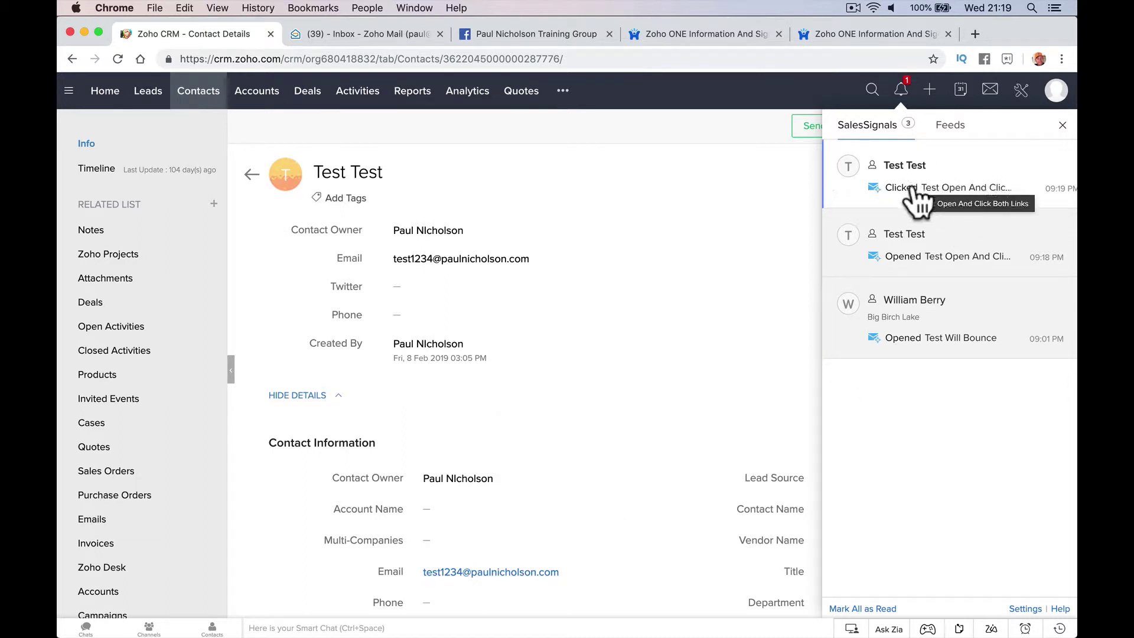
{"action": "left_click", "coordinate": [981, 185]}
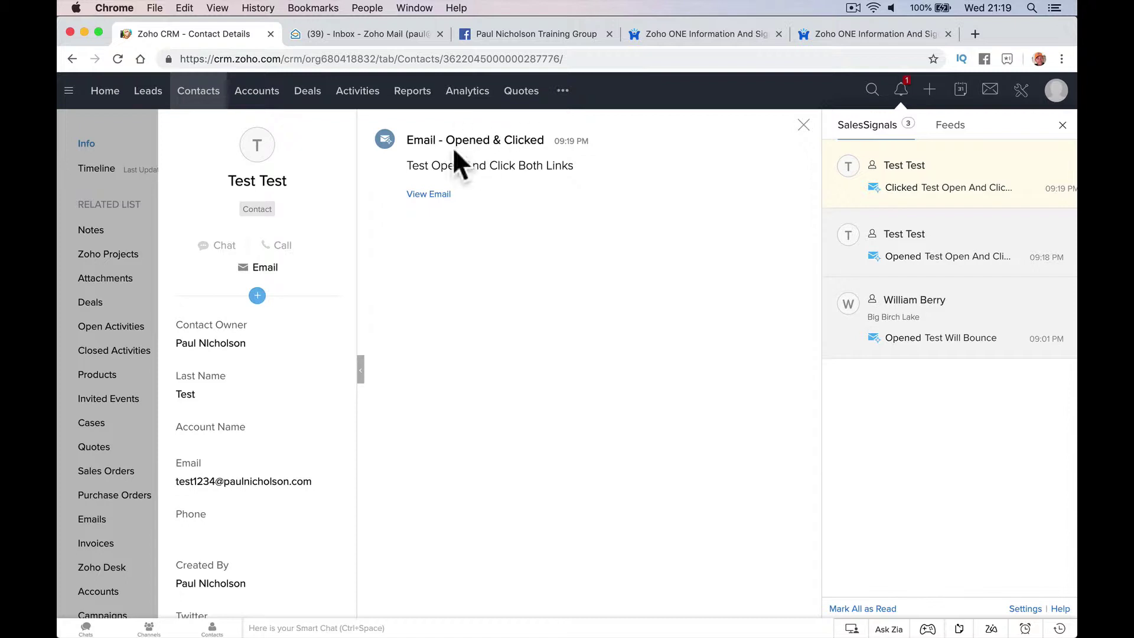
{"action": "left_click_drag", "start_coordinate": [447, 140], "coordinate": [546, 142]}
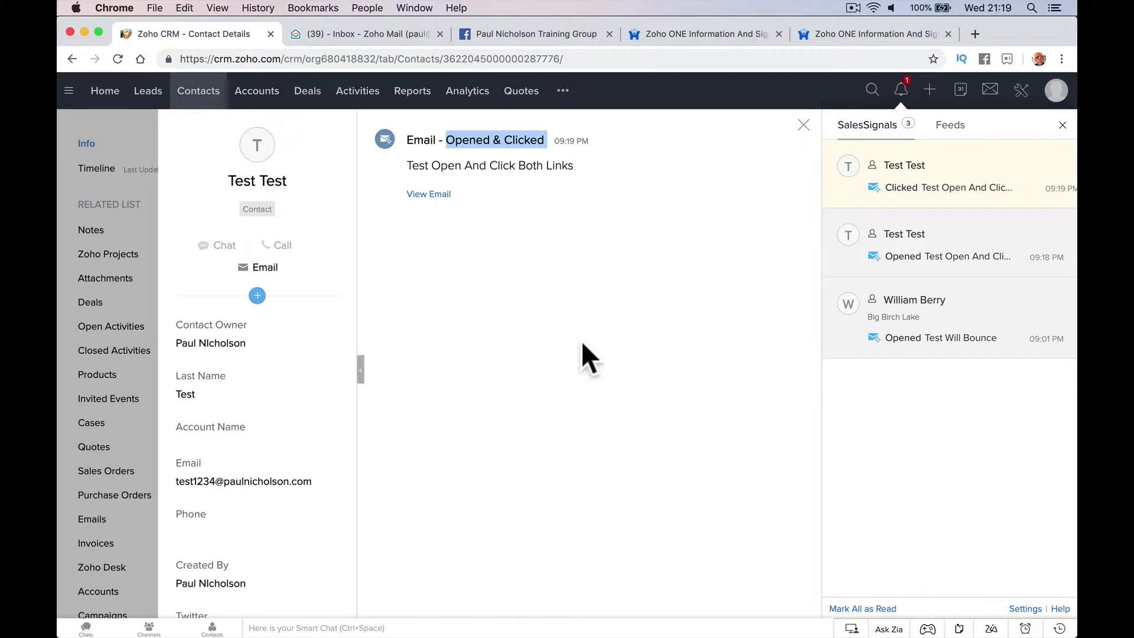
{"action": "left_click", "coordinate": [406, 613]}
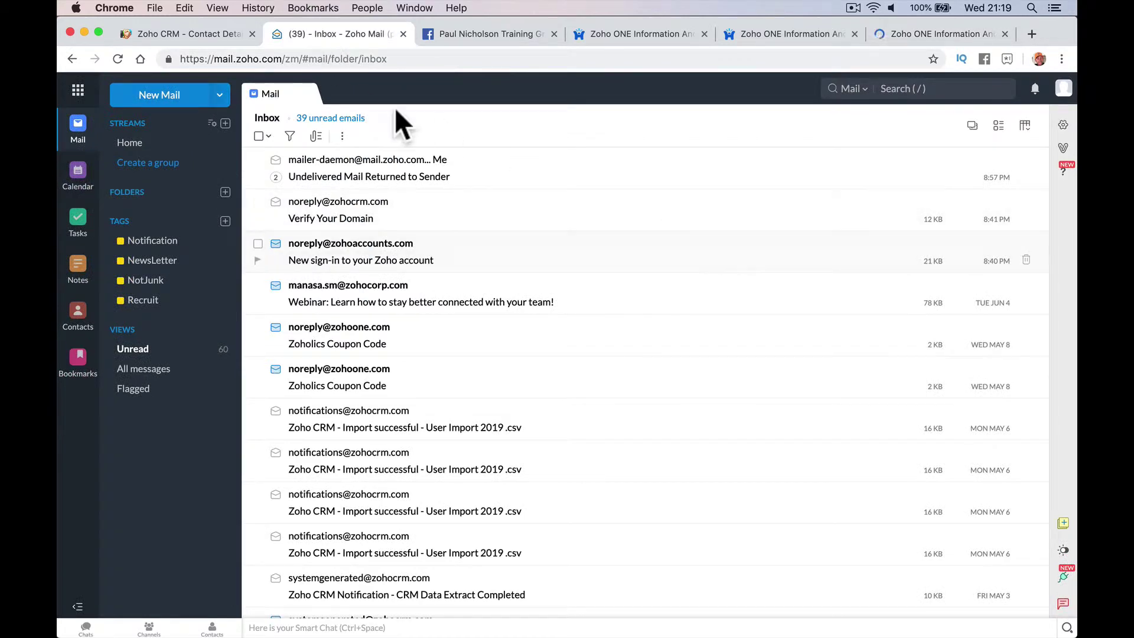
Return to the Test contact and open its Emails list showing the test email as Clicked.
{"action": "left_click", "coordinate": [177, 40]}
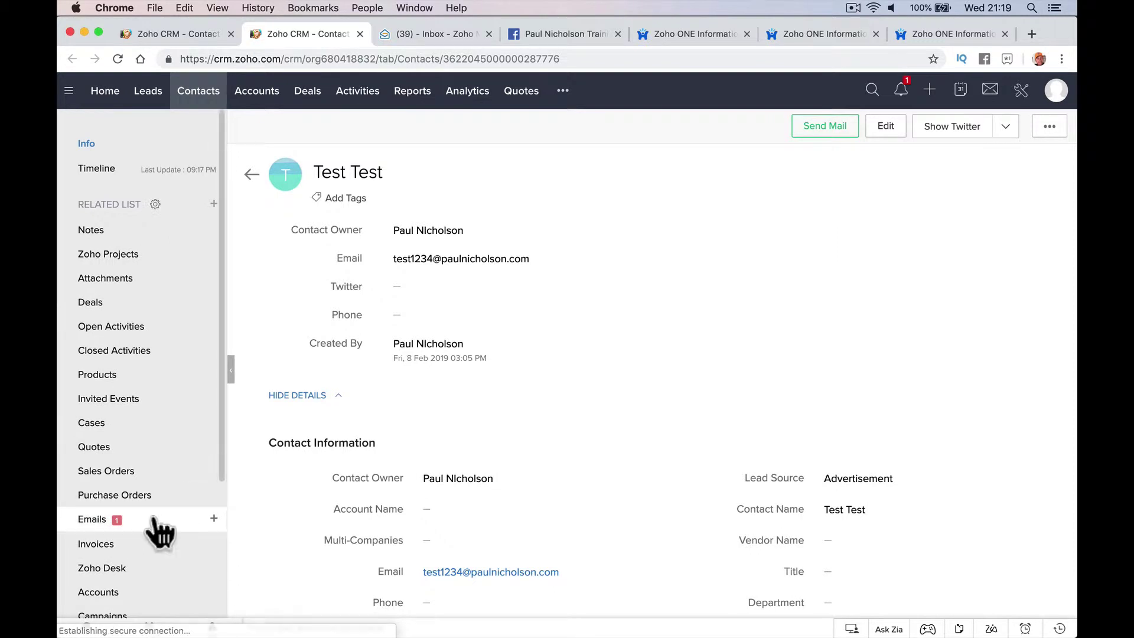
{"action": "left_click", "coordinate": [151, 519]}
{"action": "mouse_move", "coordinate": [1004, 239]}
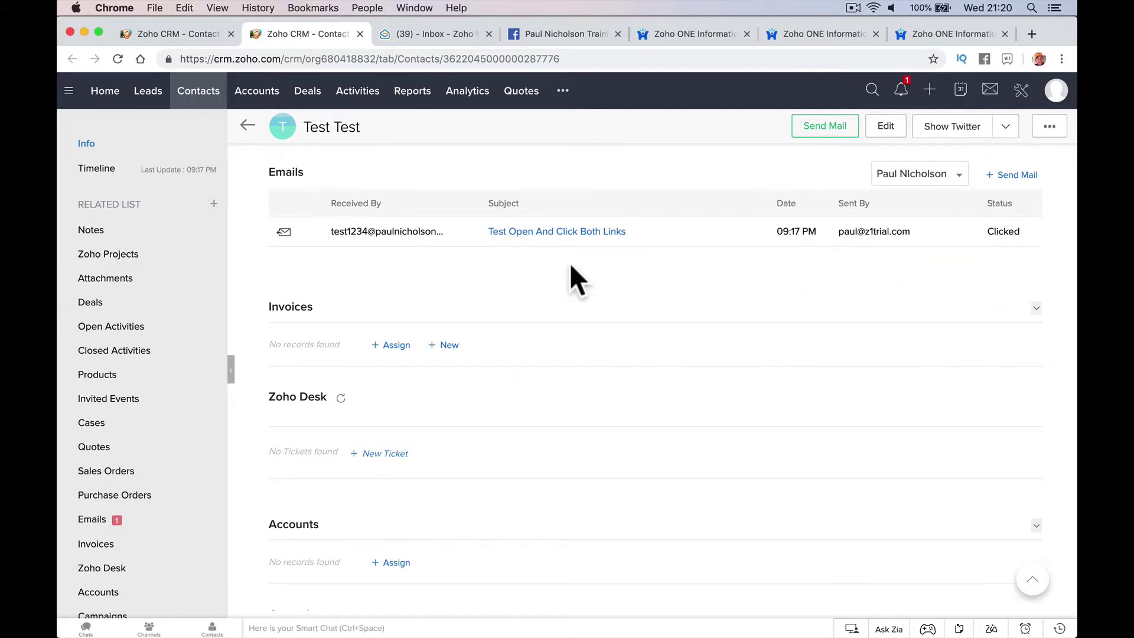
Start an email to the Test contact with subject 'Add Link Click' and select the web address on line two.
{"action": "left_click", "coordinate": [824, 127]}
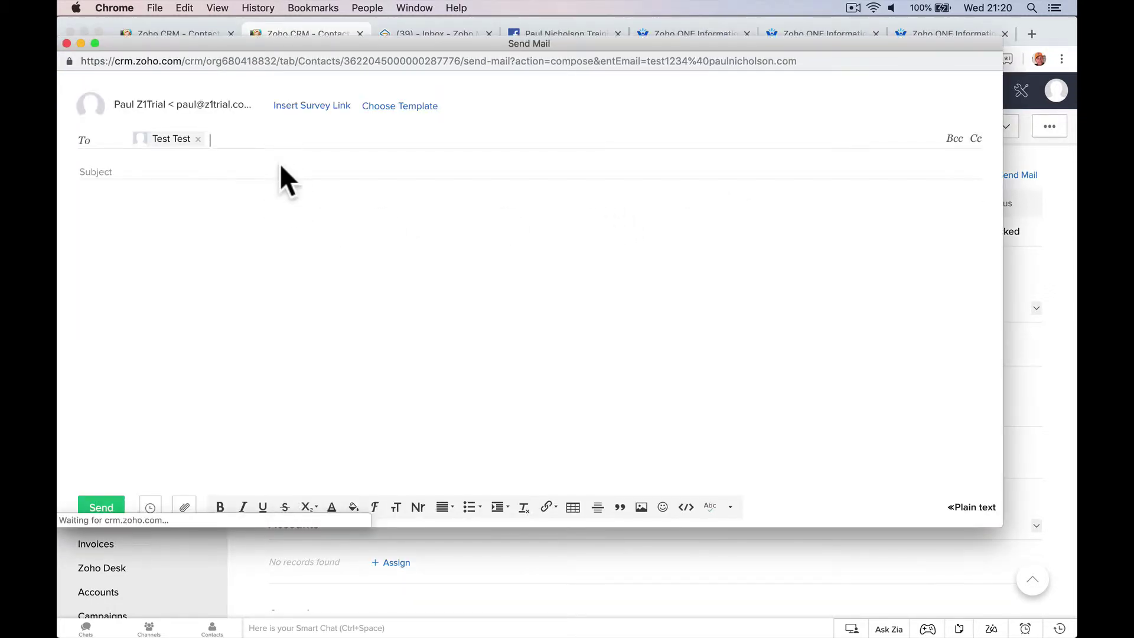
{"action": "type", "text": "Add Link Click"}
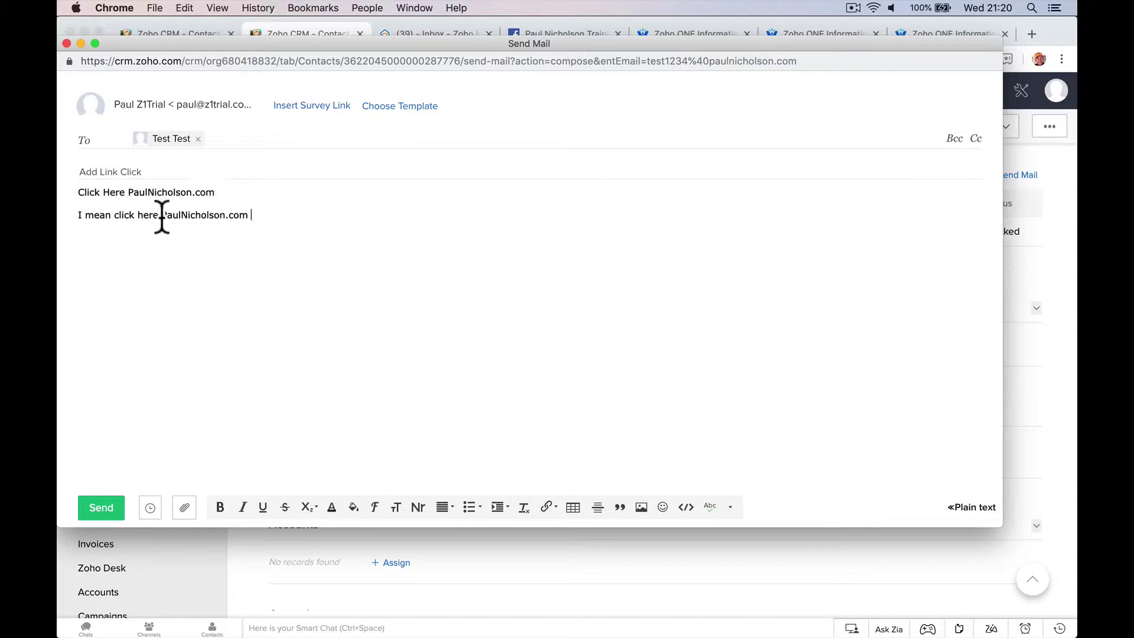
{"action": "left_click_drag", "start_coordinate": [162, 215], "coordinate": [249, 214]}
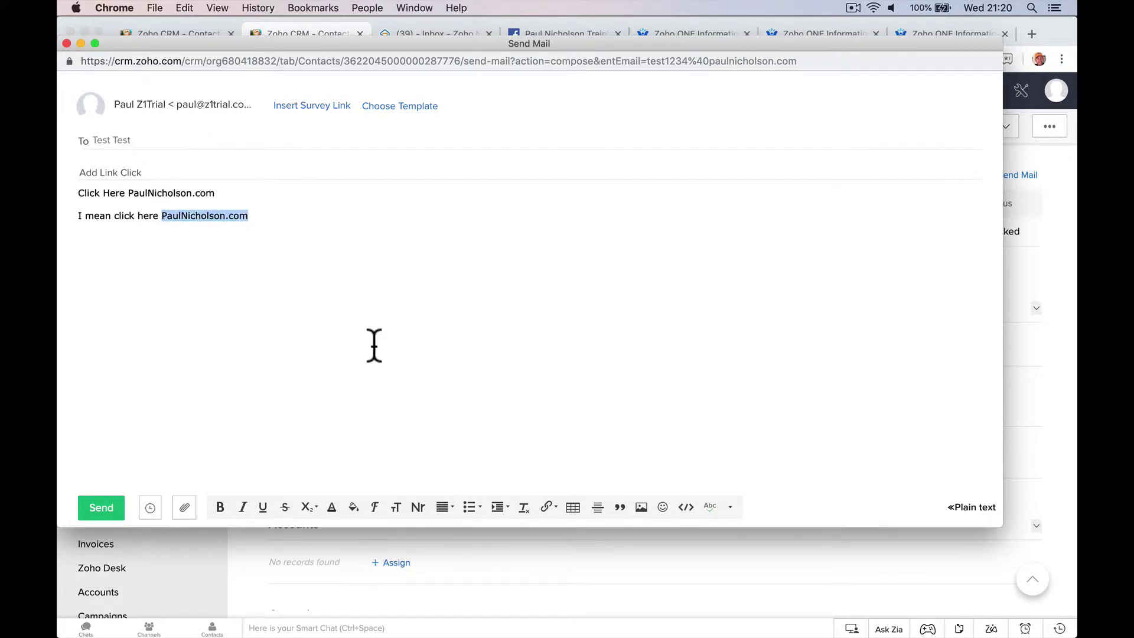
{"action": "left_click", "coordinate": [545, 508]}
{"action": "left_click", "coordinate": [545, 461]}
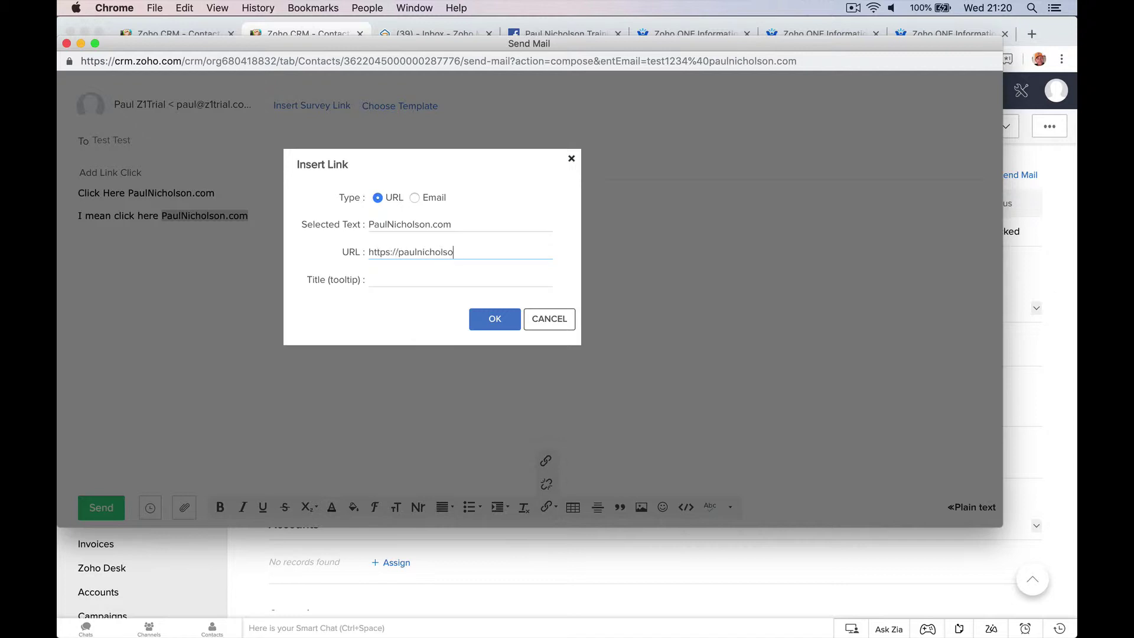
{"action": "type", "text": "https://paulnicholson.com"}
{"action": "key", "text": "Tab"}
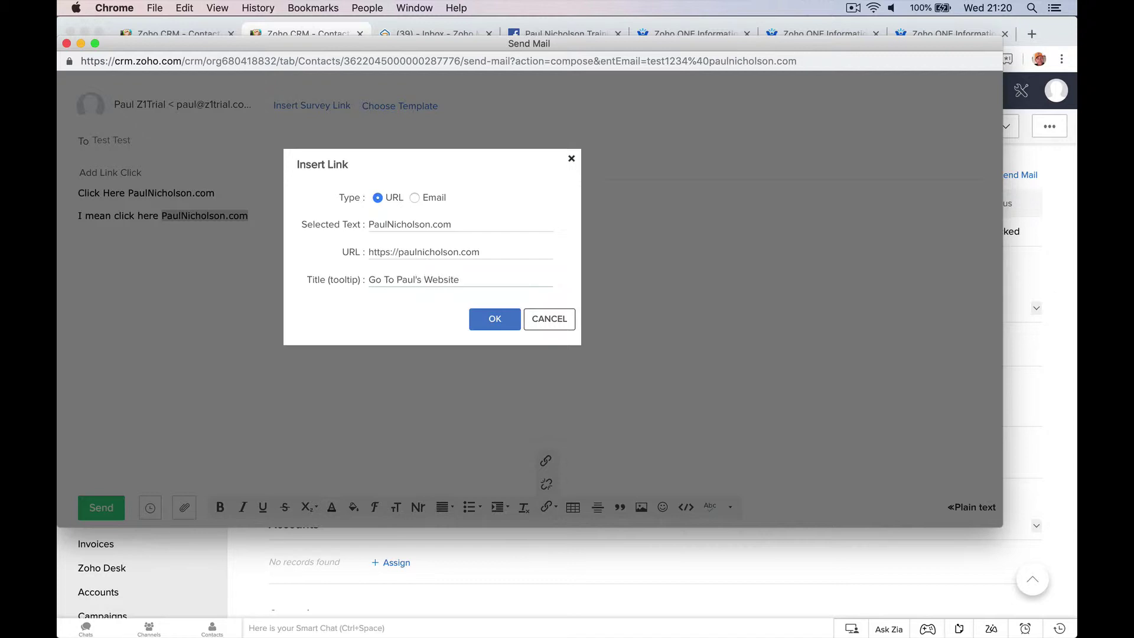
{"action": "type", "text": "Go To Paul's Website"}
{"action": "left_click", "coordinate": [492, 322]}
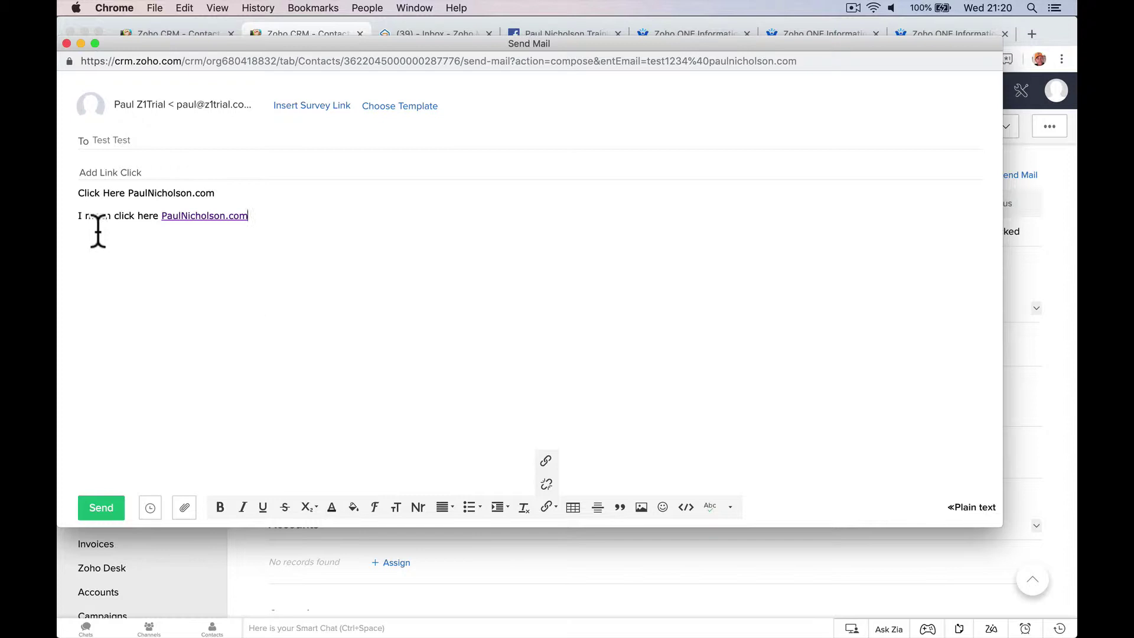
{"action": "mouse_move", "coordinate": [115, 219]}
{"action": "left_mouse_down"}
{"action": "mouse_move", "coordinate": [149, 213]}
{"action": "mouse_move", "coordinate": [137, 215]}
{"action": "left_mouse_up"}
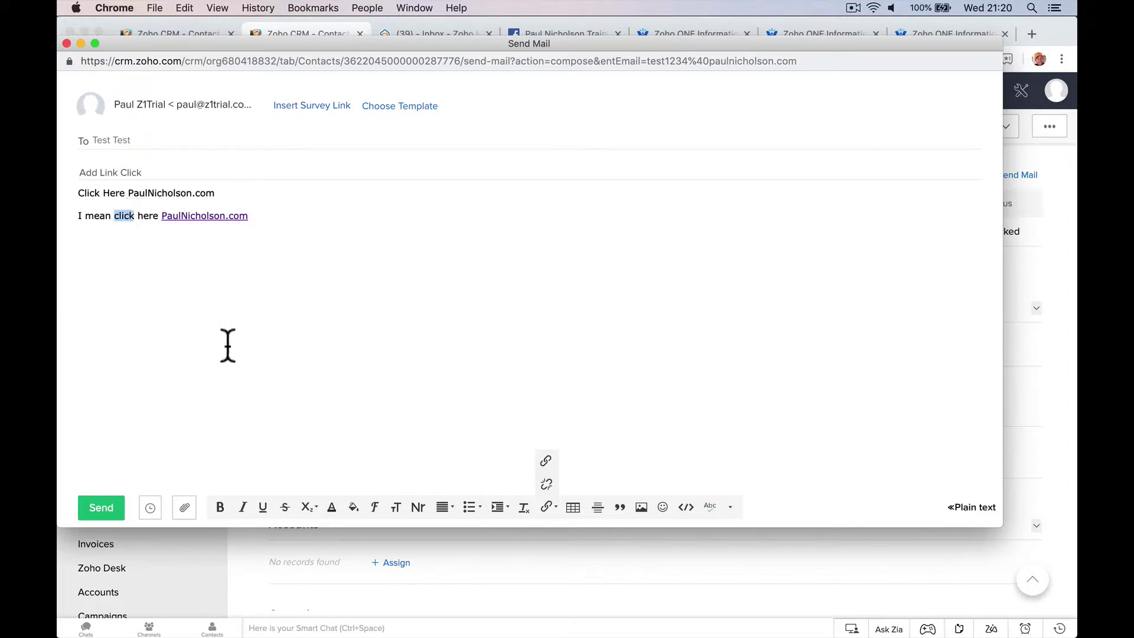
{"action": "left_click", "coordinate": [546, 461]}
{"action": "type", "text": "https/"}
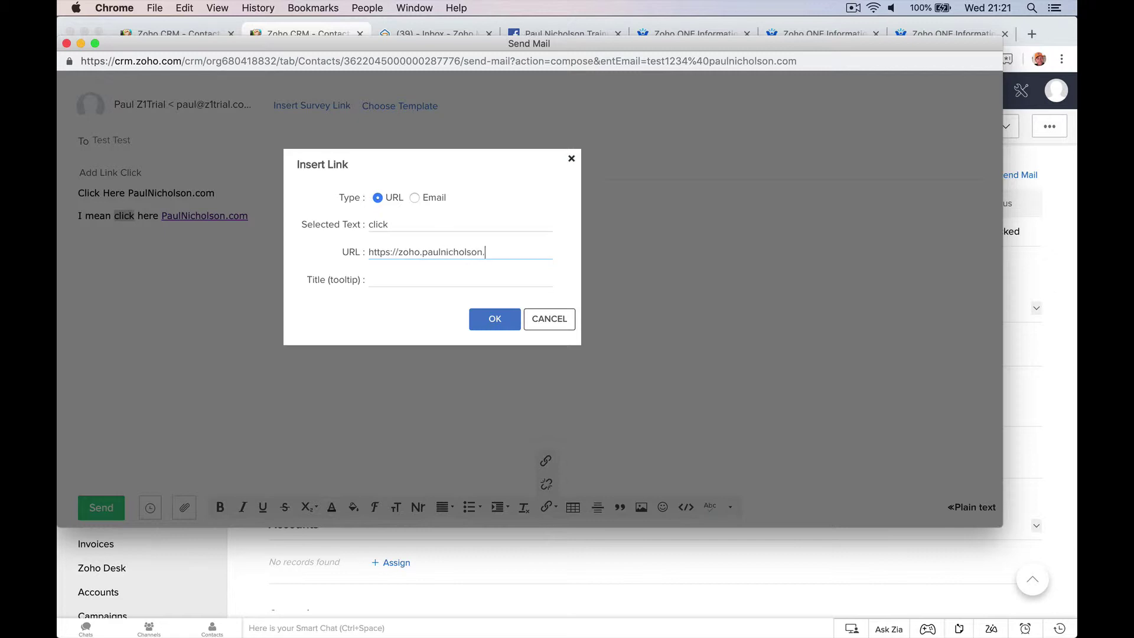
{"action": "left_click", "coordinate": [371, 280]}
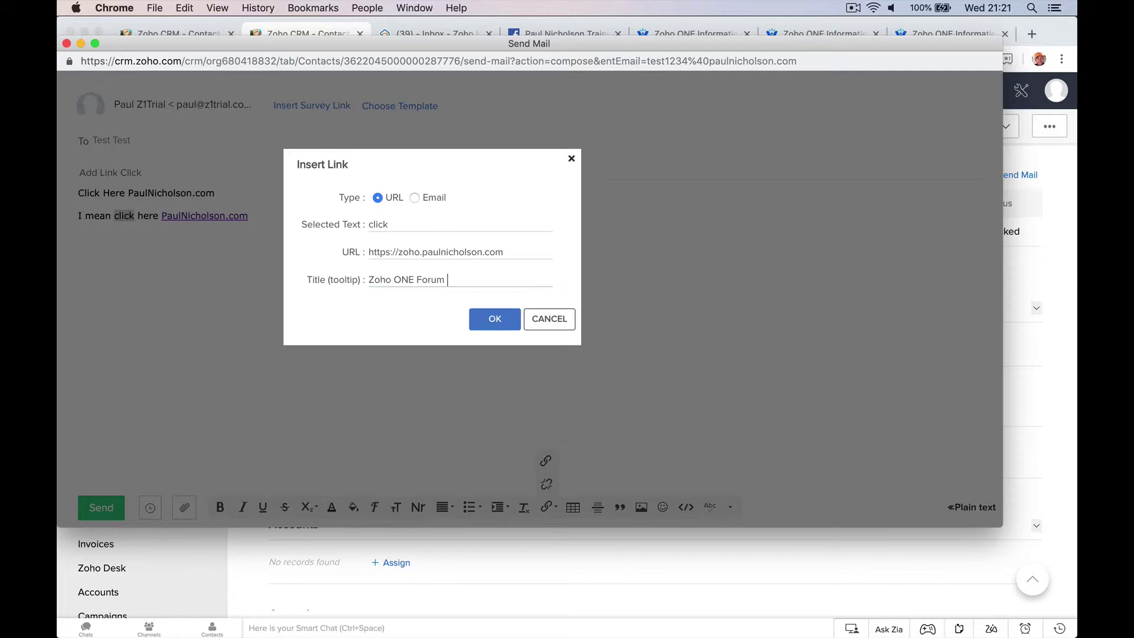
{"action": "left_click", "coordinate": [483, 322]}
{"action": "left_click_drag", "start_coordinate": [129, 194], "coordinate": [216, 193]}
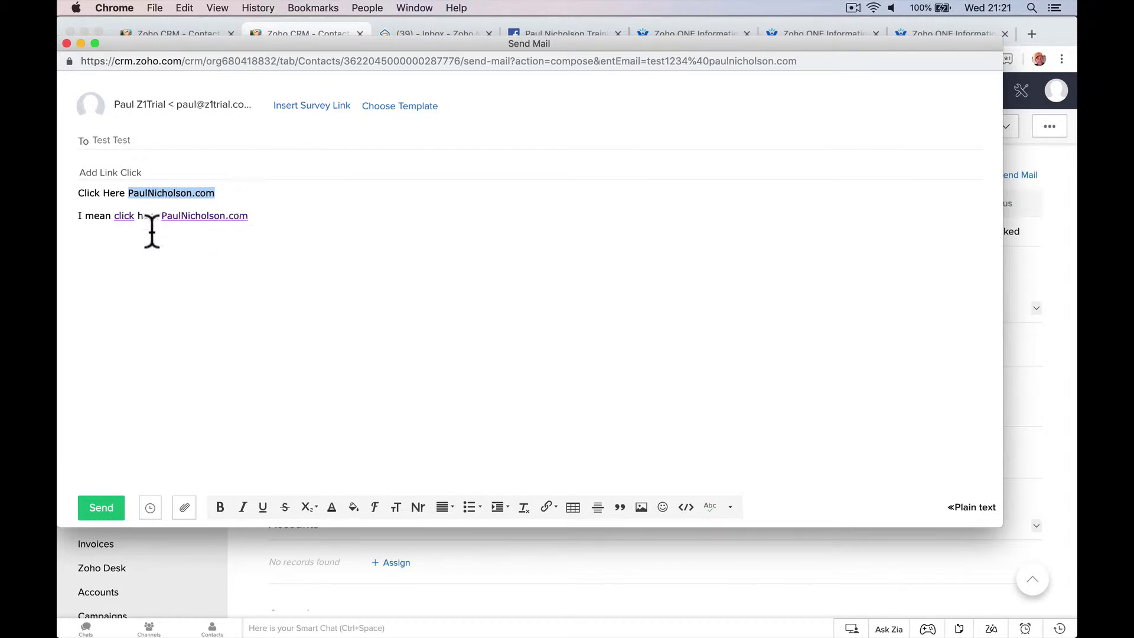
{"action": "left_click", "coordinate": [163, 256]}
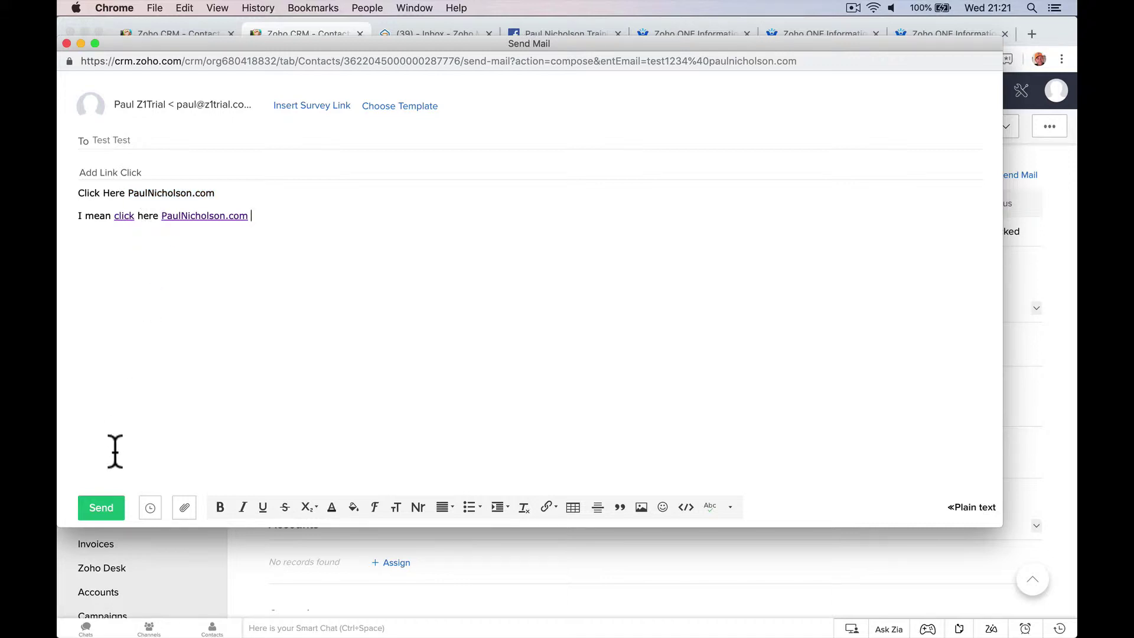
{"action": "left_click", "coordinate": [107, 508]}
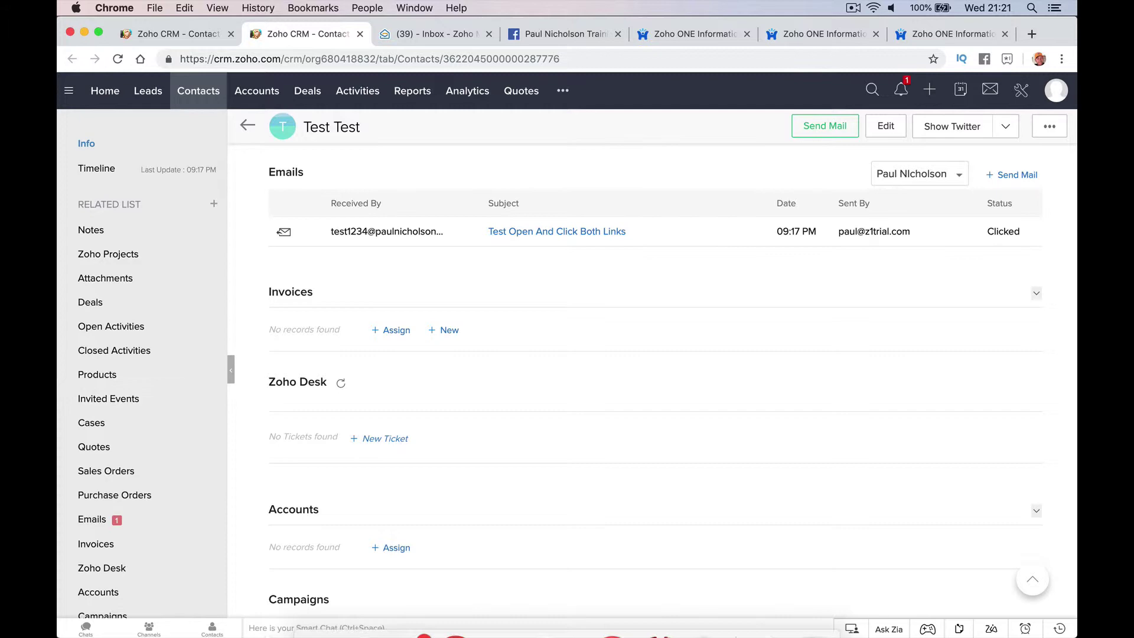
Check Mail and the SalesSignals notifications, then open the arrived Add Link Click email in Apple Mail.
{"action": "left_click", "coordinate": [411, 611]}
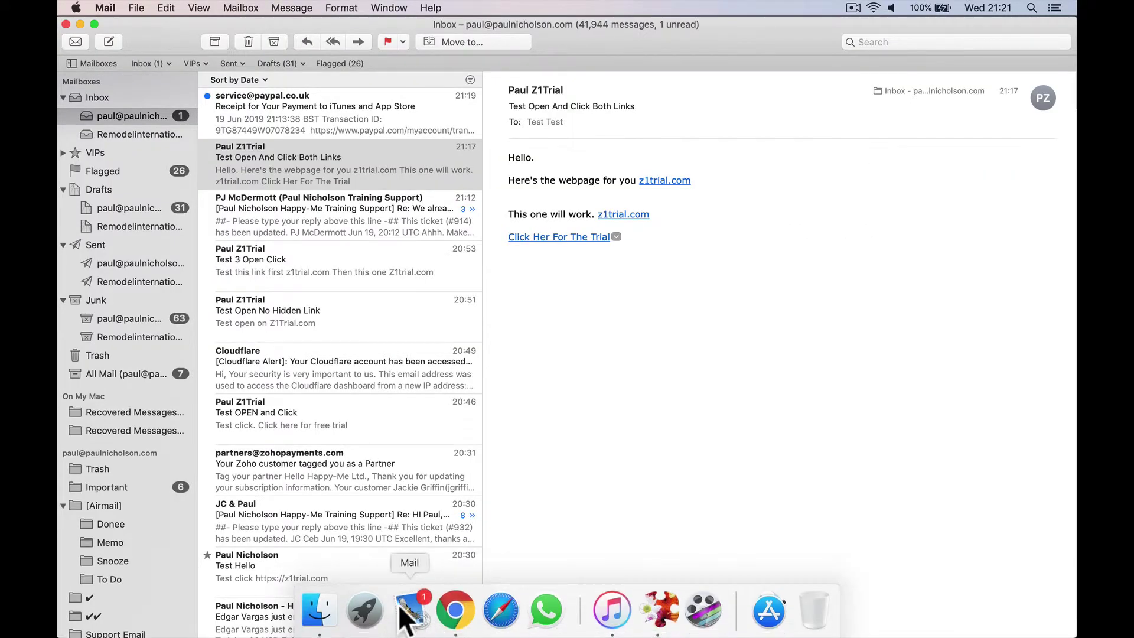
{"action": "left_click", "coordinate": [455, 611]}
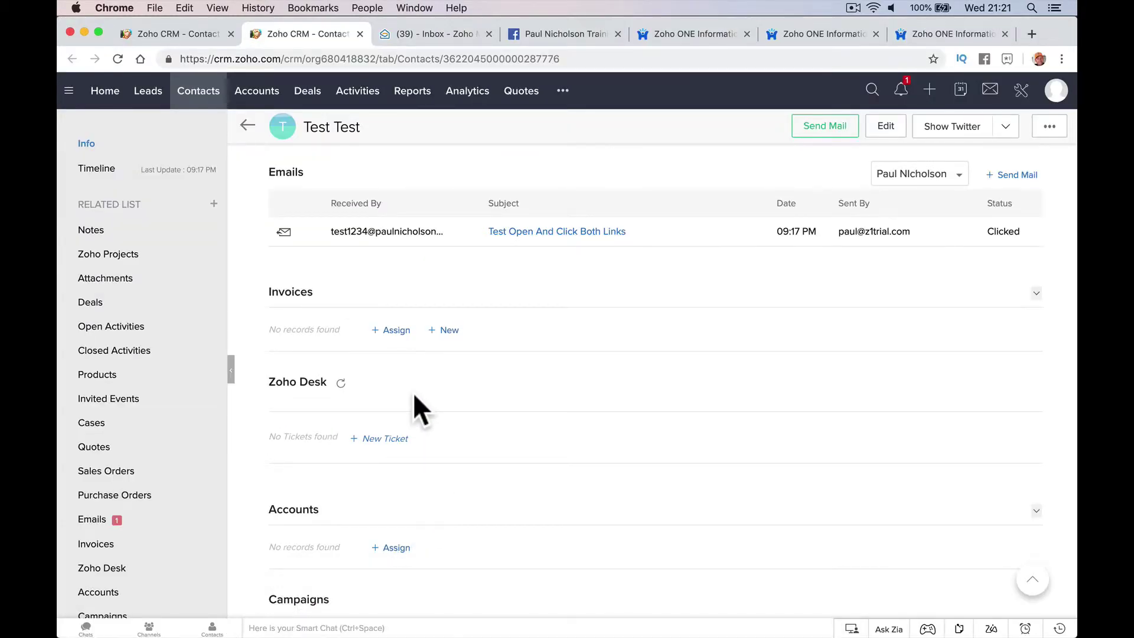
{"action": "left_click", "coordinate": [901, 92]}
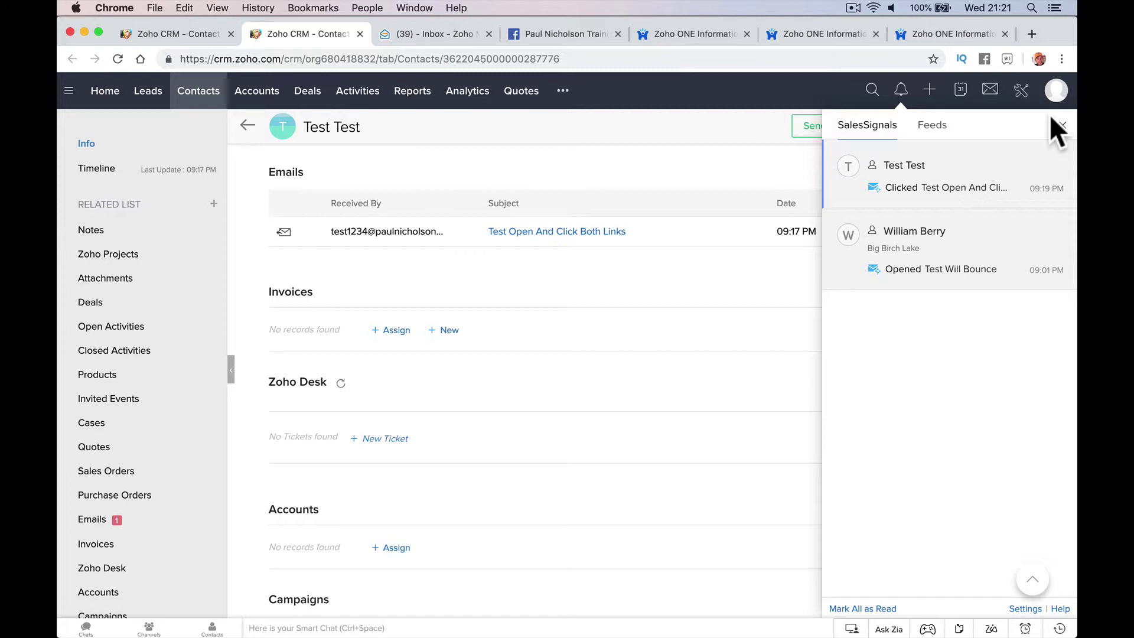
{"action": "left_click", "coordinate": [1062, 125]}
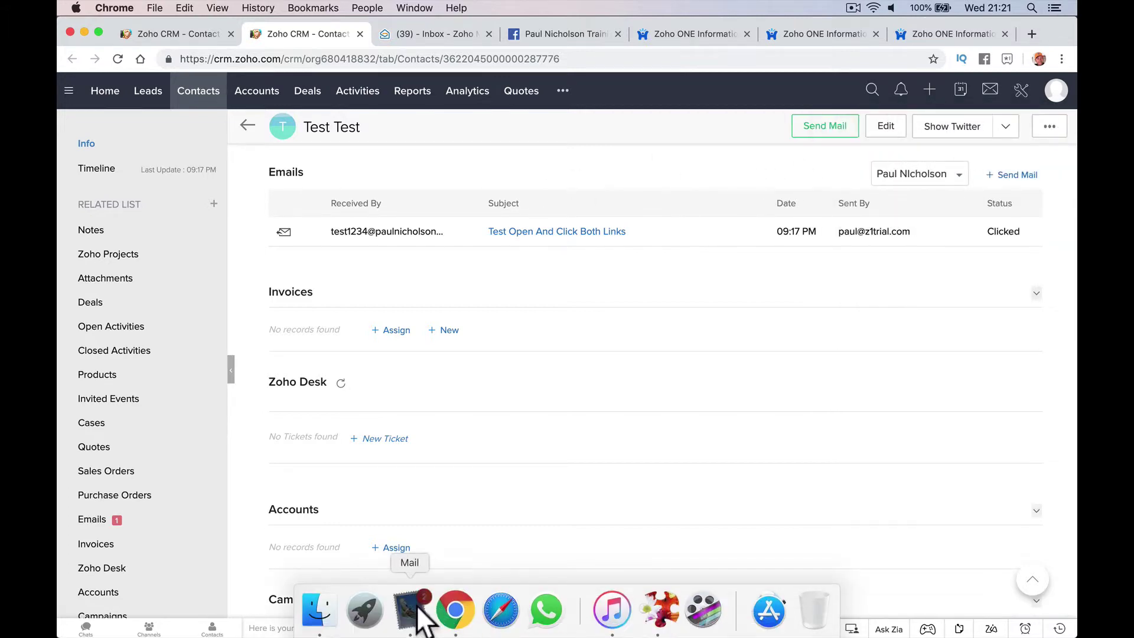
{"action": "left_click", "coordinate": [408, 608]}
{"action": "left_click", "coordinate": [336, 111]}
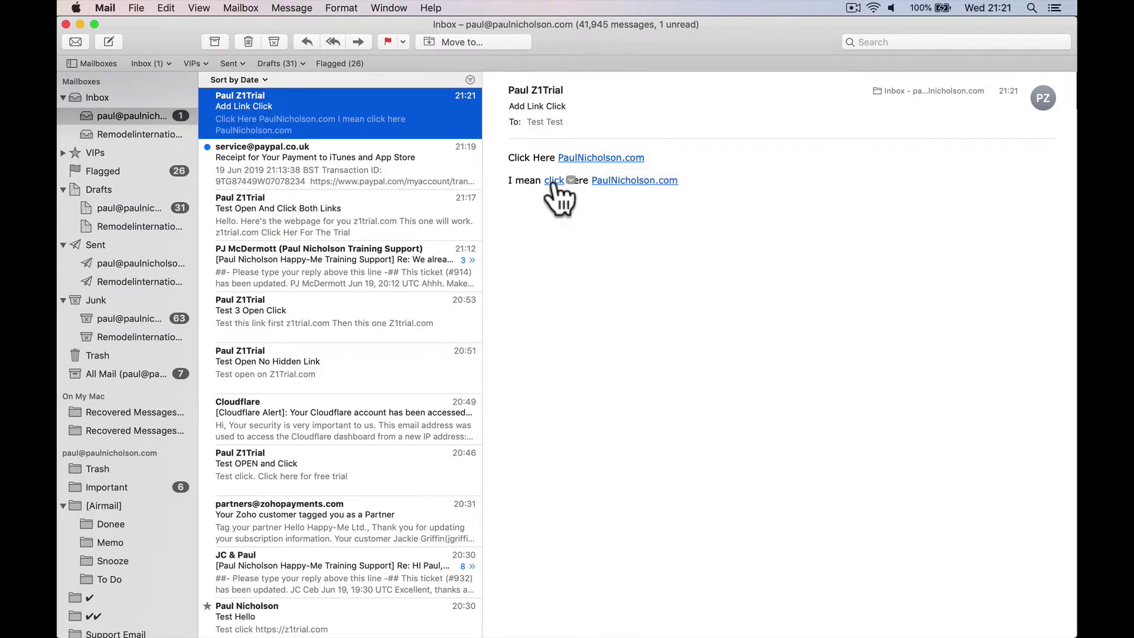
Follow the tracked 'click' link in the Add Link Click message and dismiss its preview.
{"action": "mouse_move", "coordinate": [555, 184]}
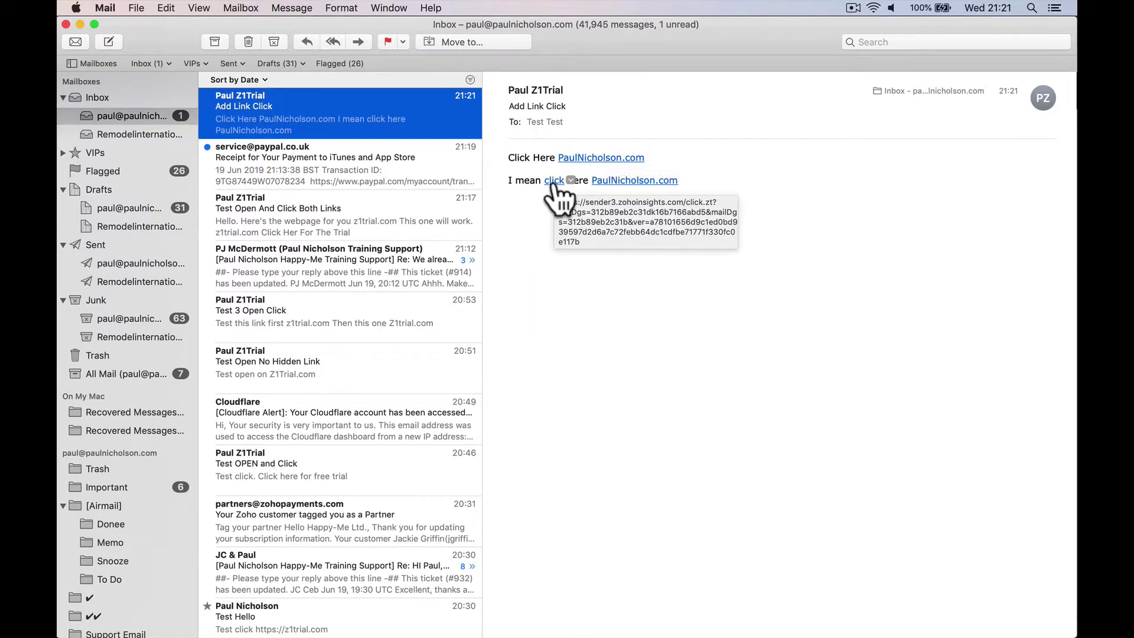
{"action": "left_click", "coordinate": [571, 178]}
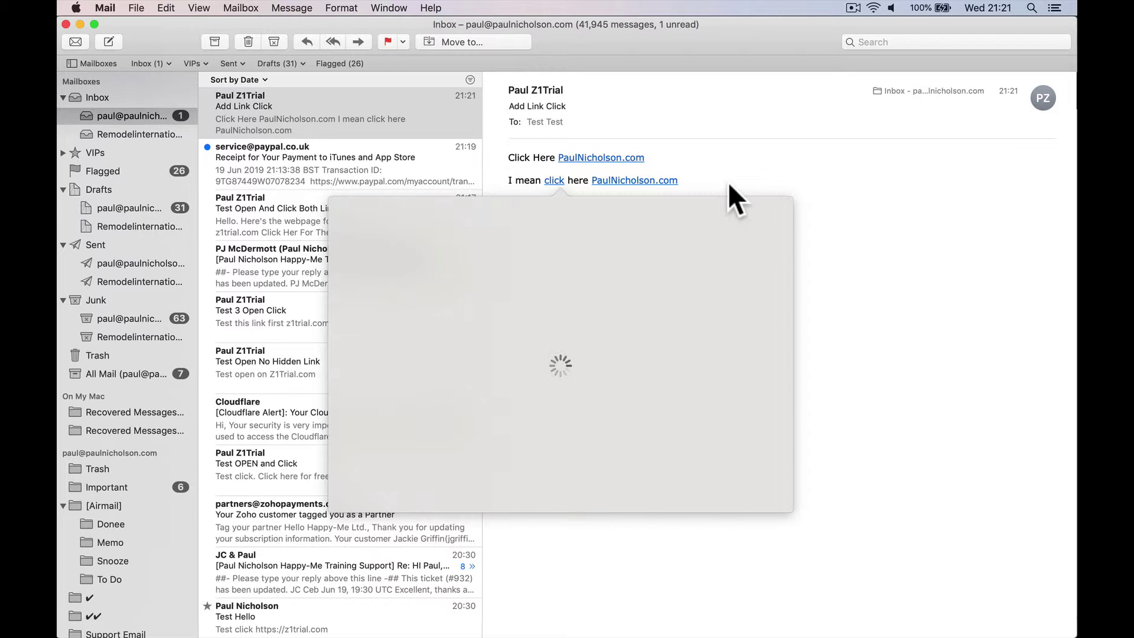
{"action": "left_click", "coordinate": [740, 183]}
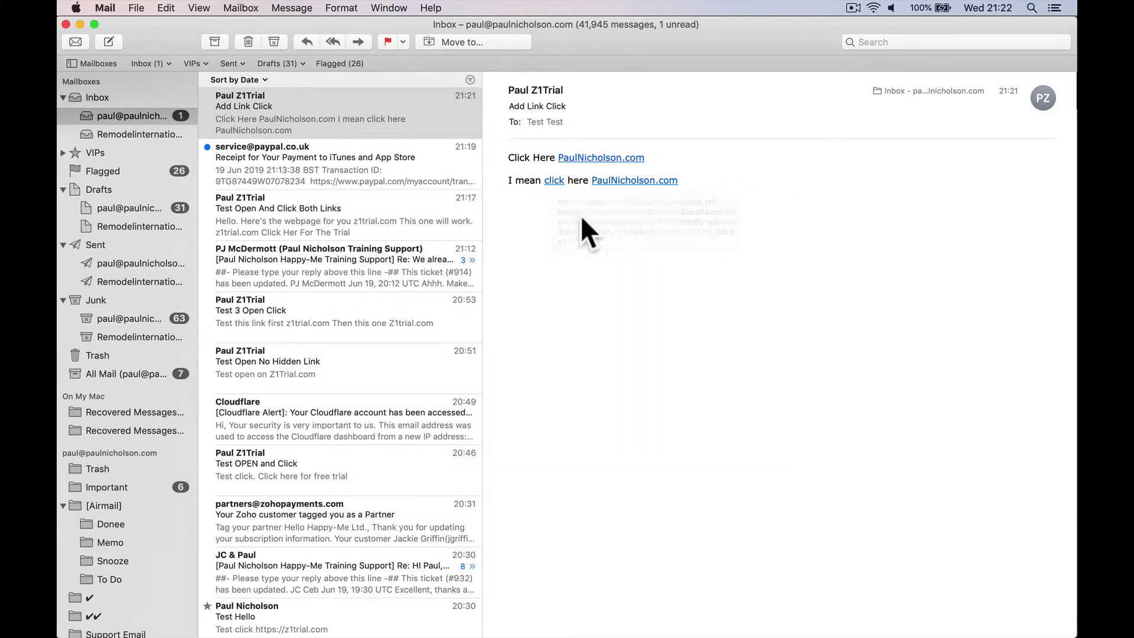
{"action": "mouse_move", "coordinate": [554, 183]}
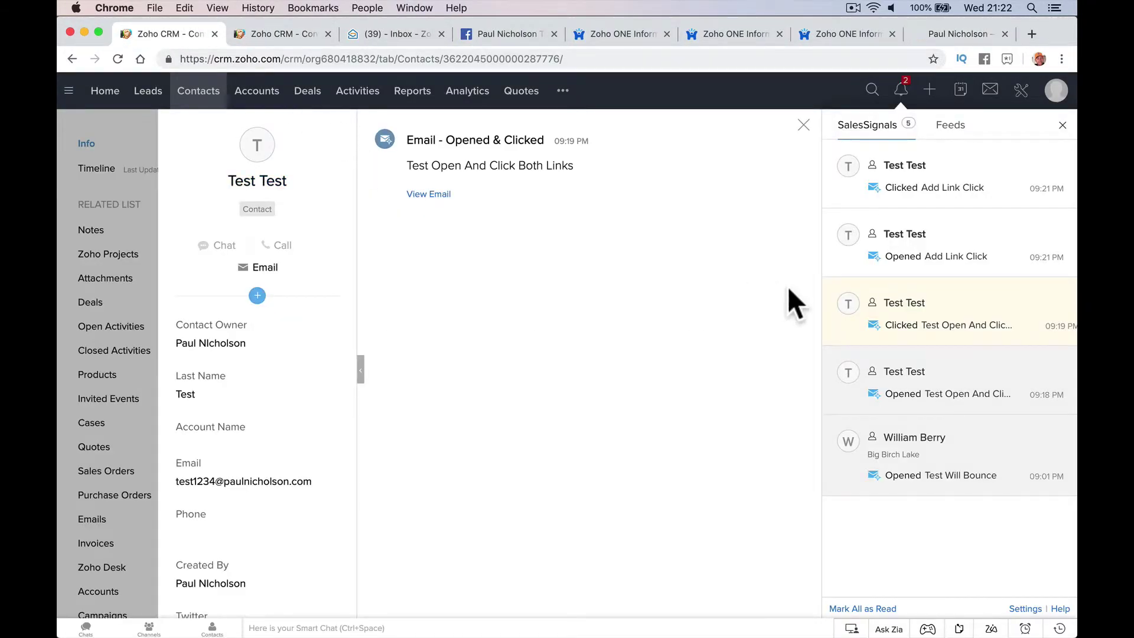
Review the Add Link Click signal's activity and scroll to the contact's Emails related list.
{"action": "left_click", "coordinate": [1062, 126]}
{"action": "left_click", "coordinate": [901, 89]}
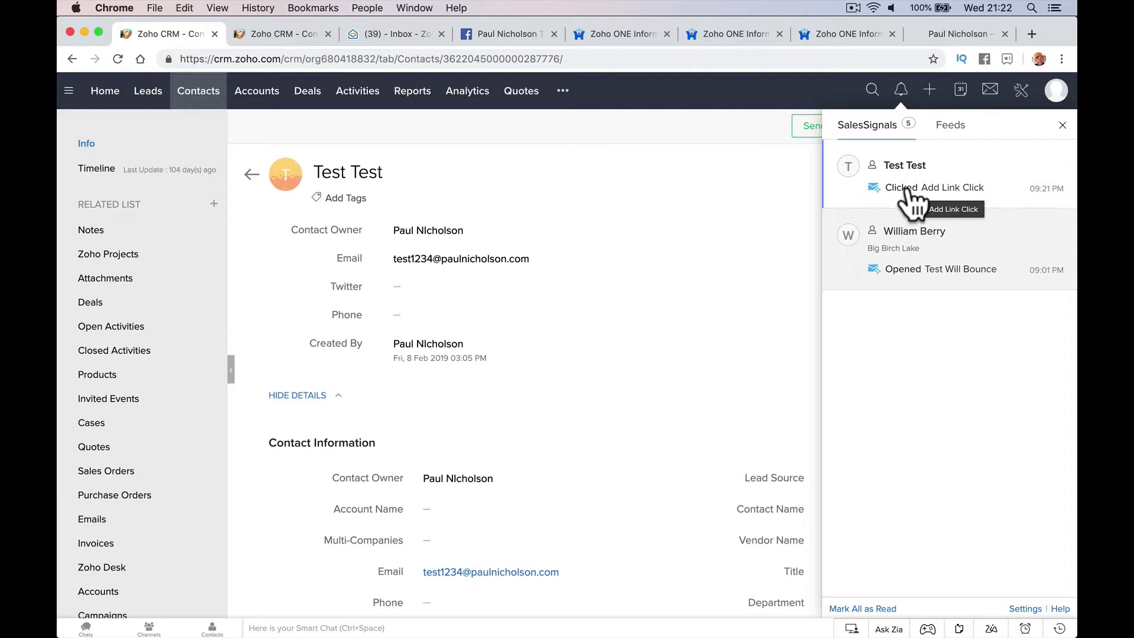
{"action": "left_click", "coordinate": [936, 183]}
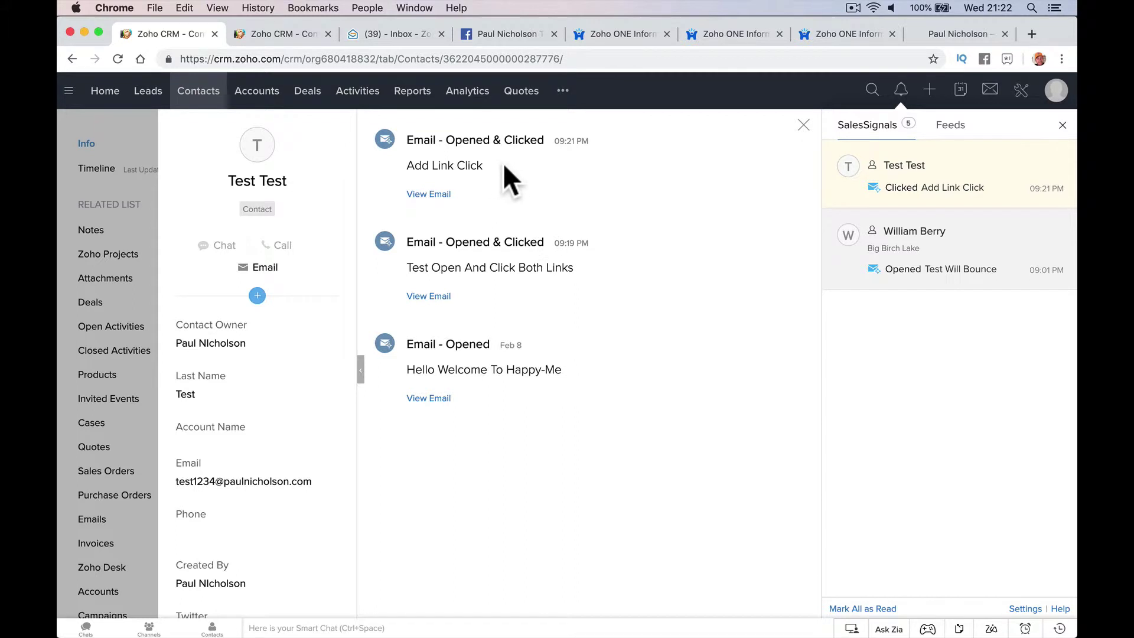
{"action": "left_click", "coordinate": [803, 125]}
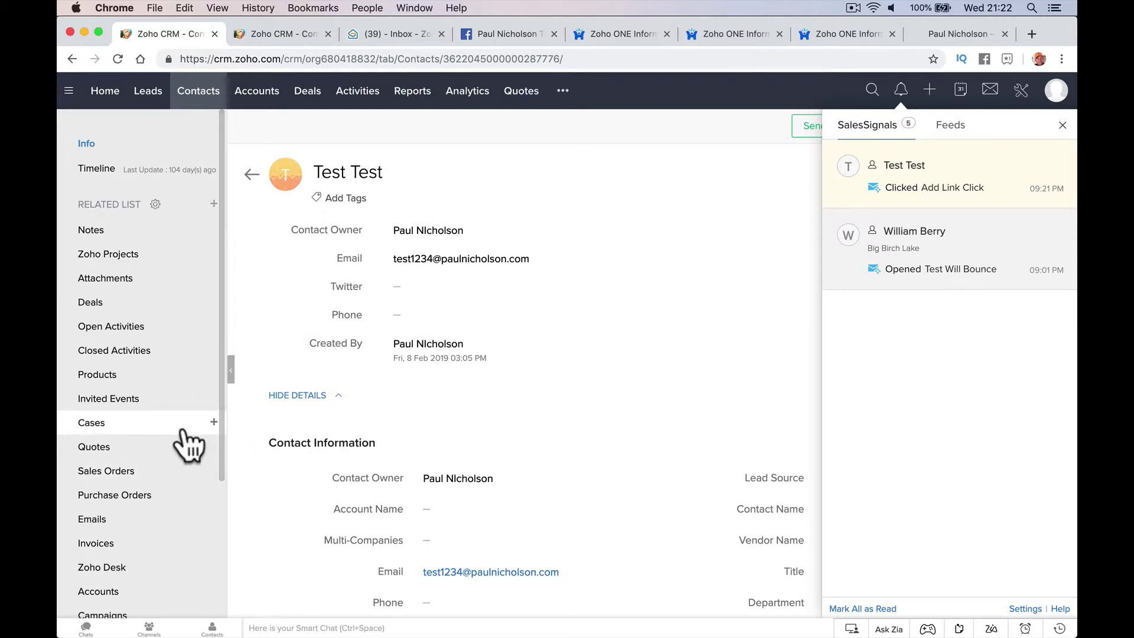
{"action": "scroll", "coordinate": [188, 446], "scroll_direction": "down", "scroll_amount": 3}
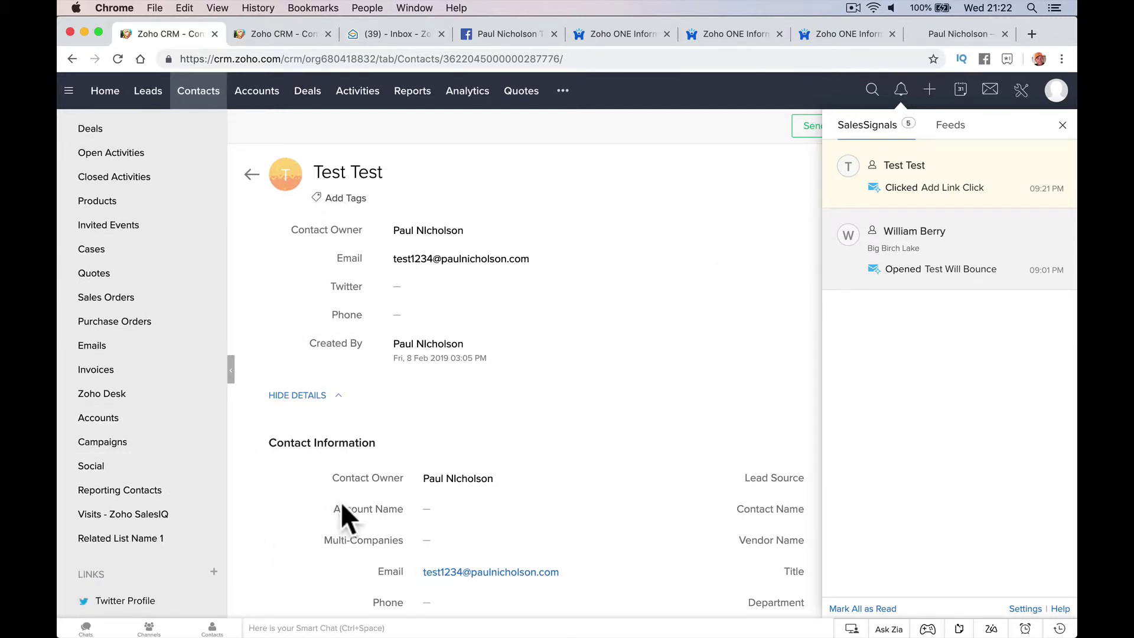
{"action": "scroll", "coordinate": [195, 455], "scroll_direction": "up", "scroll_amount": 3}
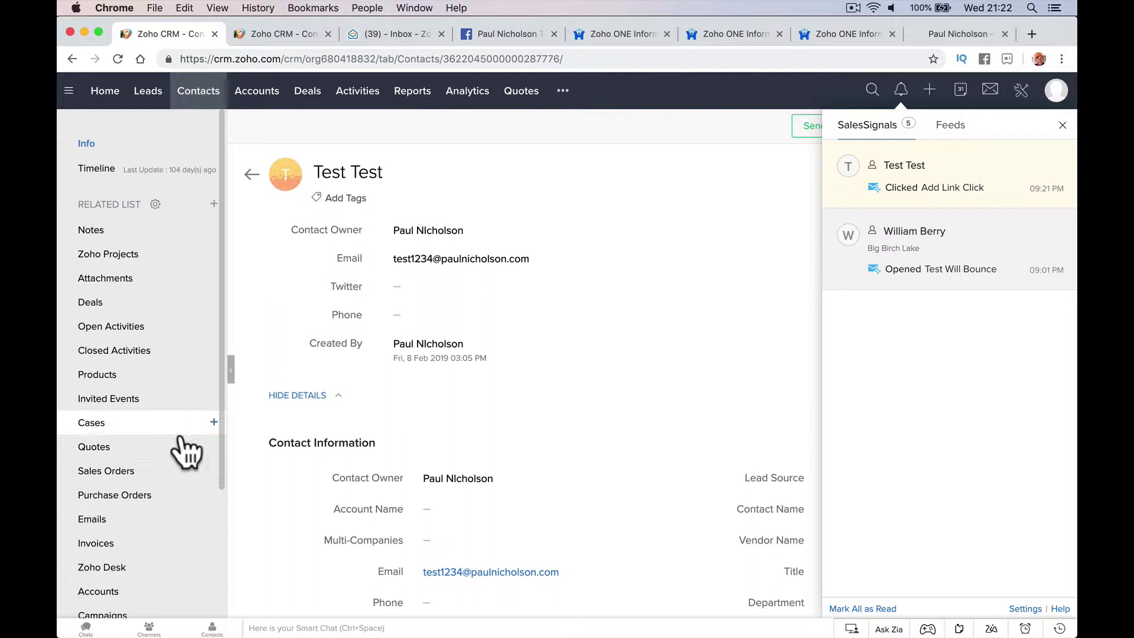
{"action": "scroll", "coordinate": [198, 532], "scroll_direction": "down", "scroll_amount": 2}
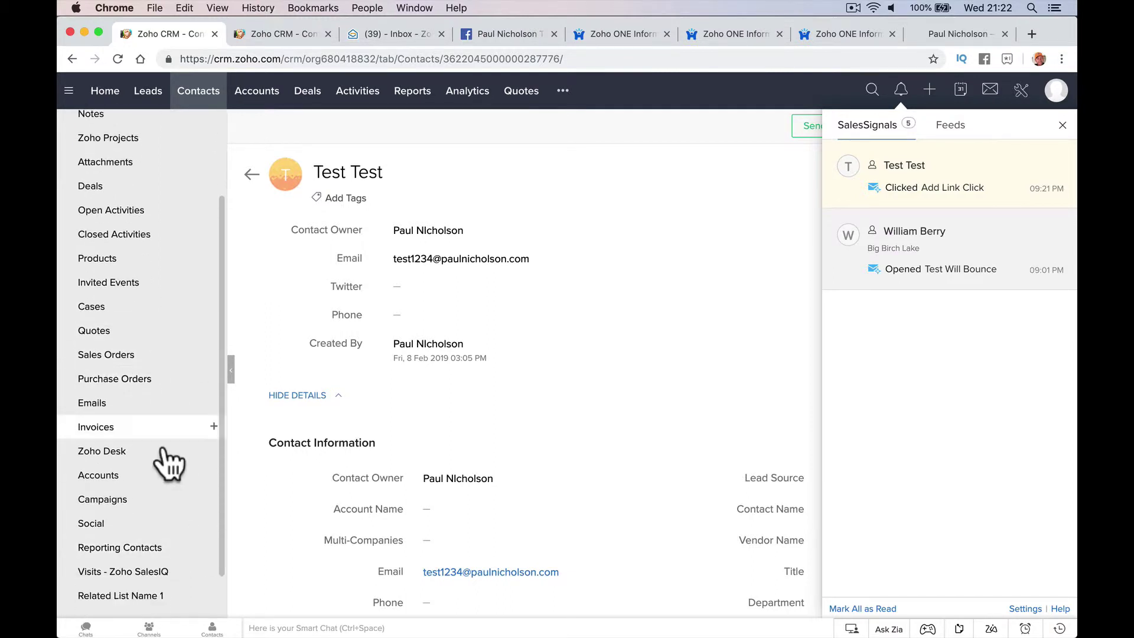
{"action": "scroll", "coordinate": [168, 463], "scroll_direction": "down", "scroll_amount": 1}
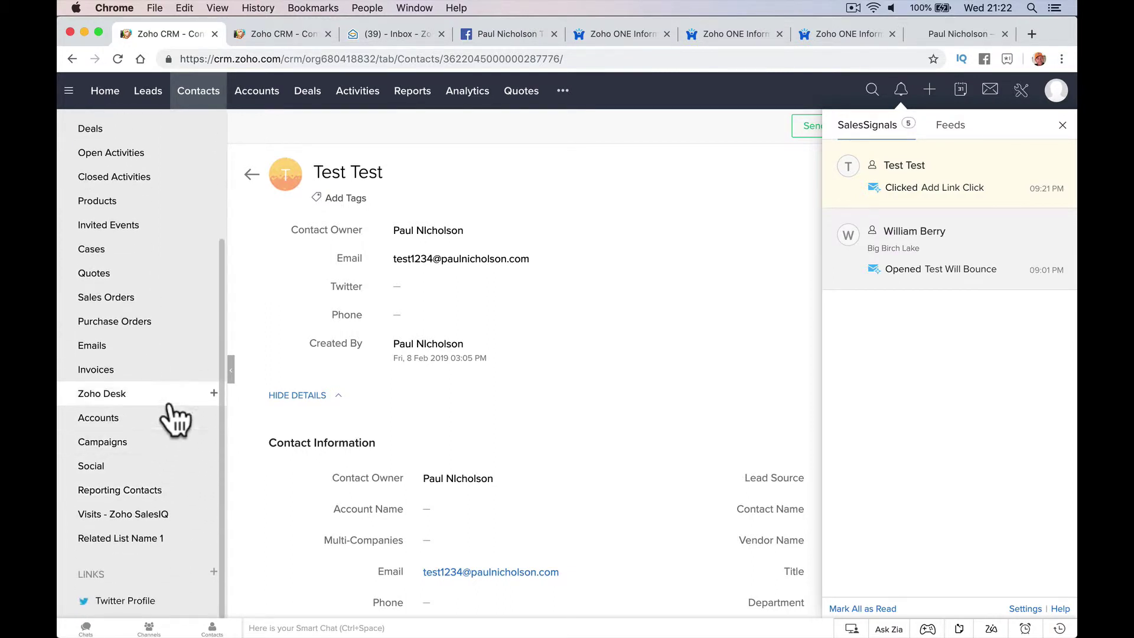
{"action": "left_click", "coordinate": [171, 347]}
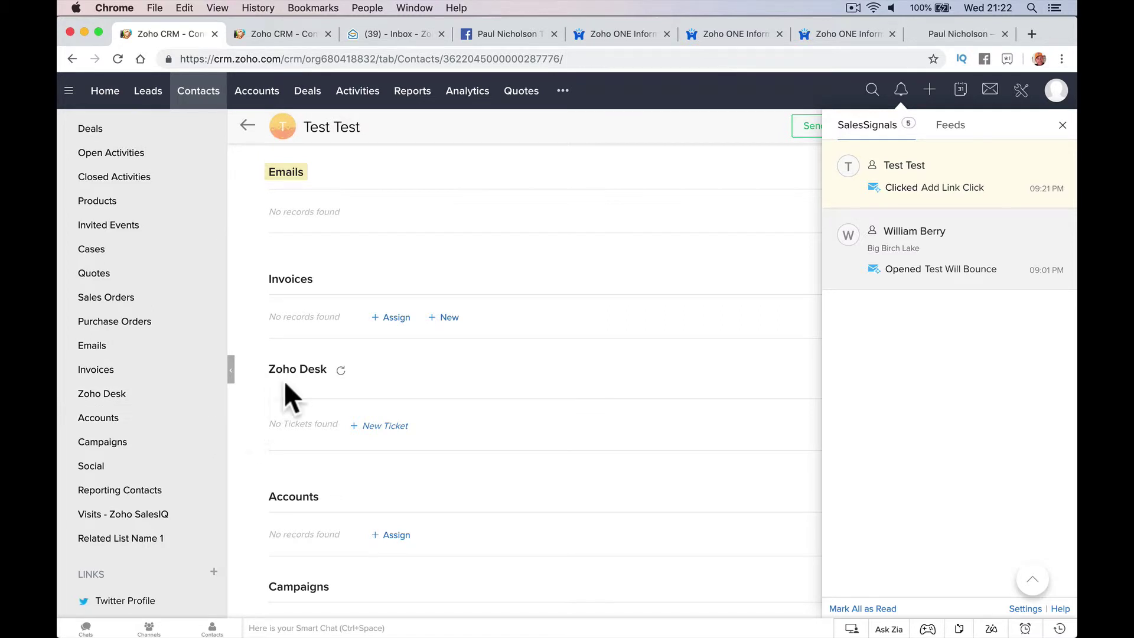
{"action": "scroll", "coordinate": [397, 431], "scroll_direction": "up", "scroll_amount": 2}
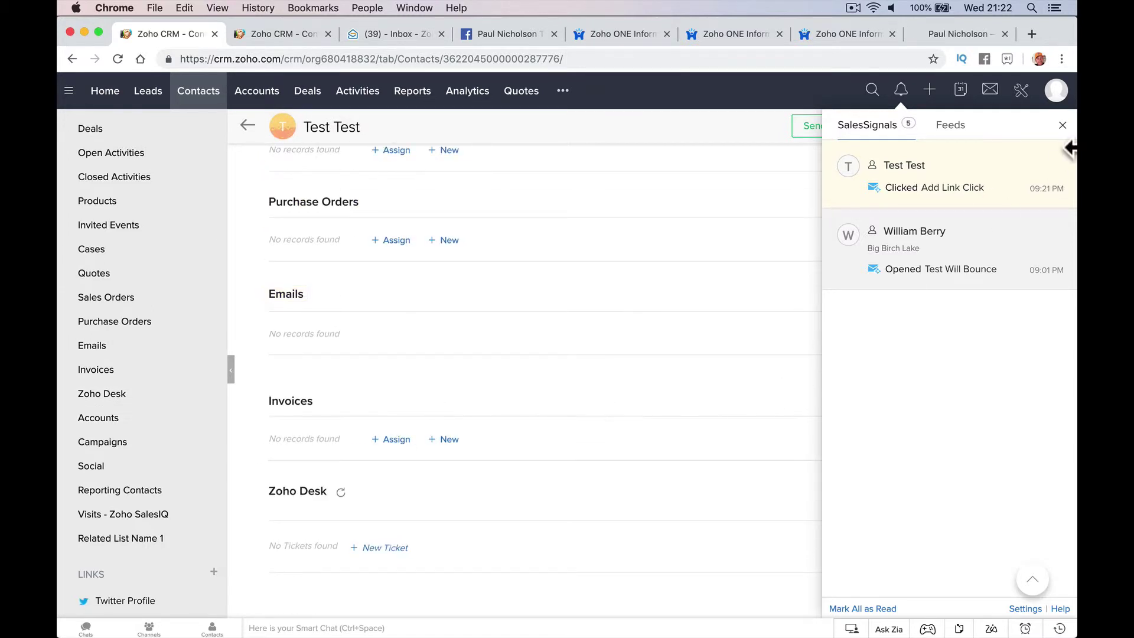
Reload the contact page, then recheck its Emails list and Test Test's SalesSignals activity.
{"action": "left_click", "coordinate": [1063, 126]}
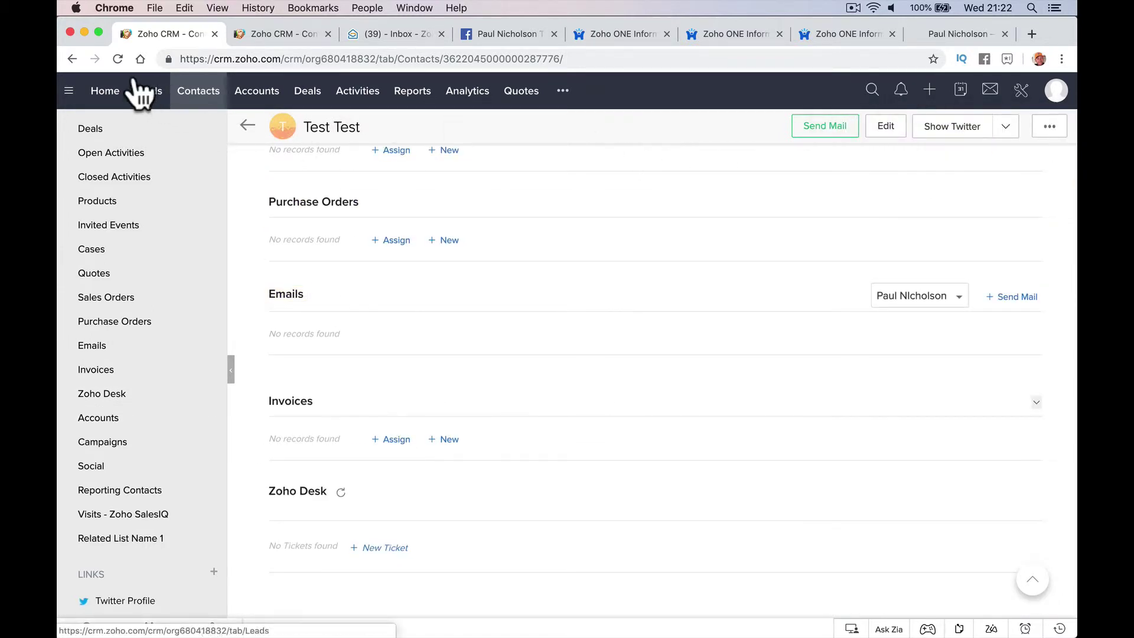
{"action": "left_click", "coordinate": [117, 60]}
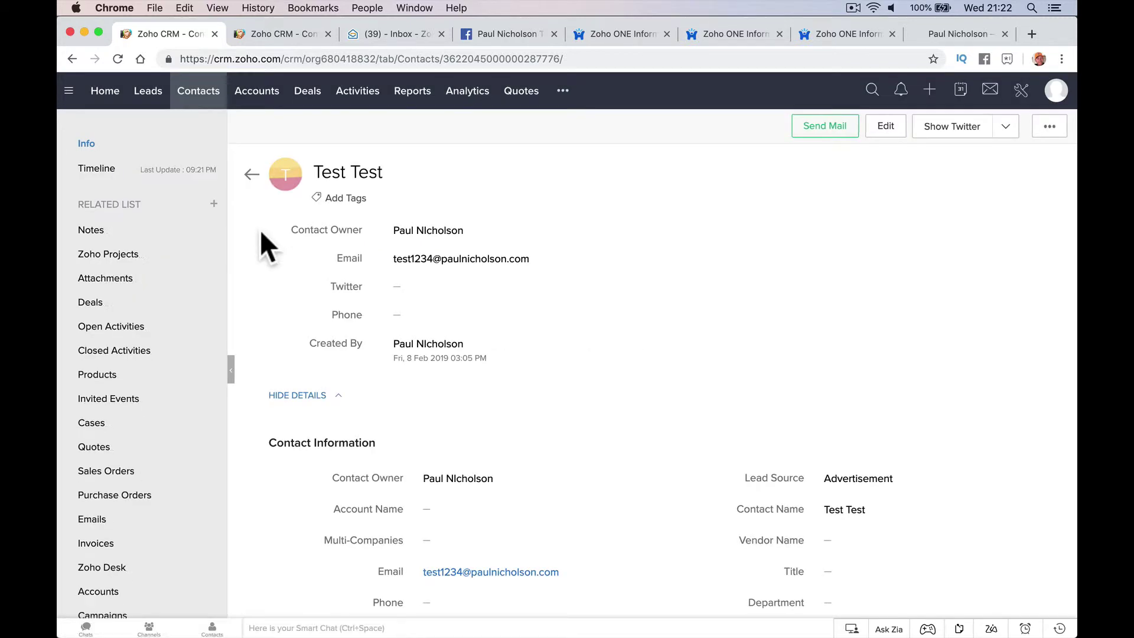
{"action": "left_click", "coordinate": [146, 518]}
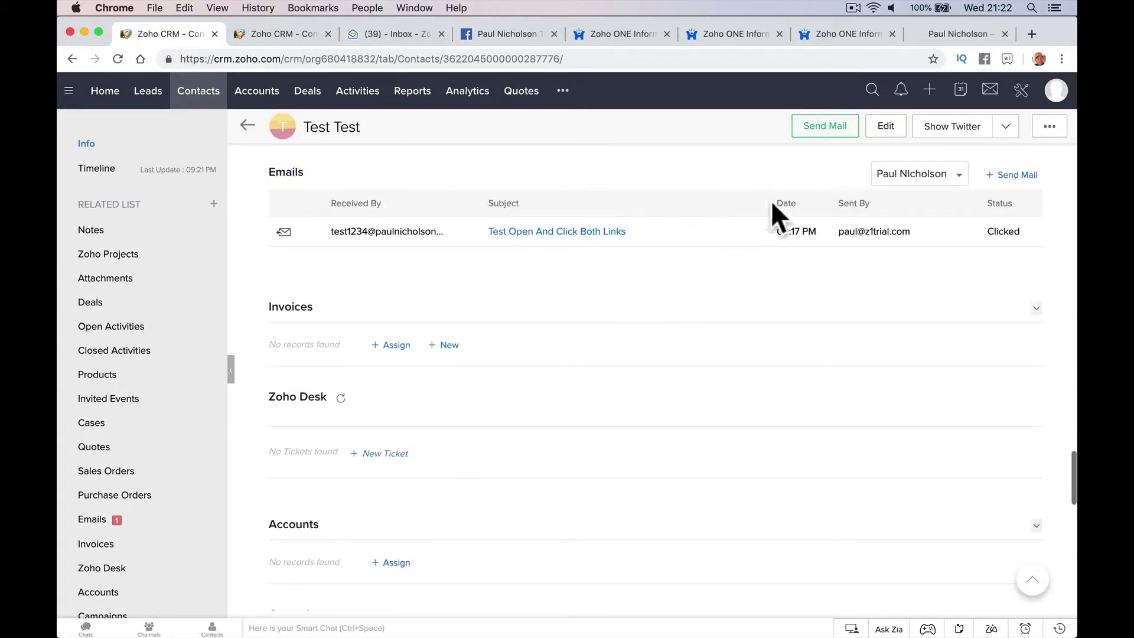
{"action": "left_click", "coordinate": [901, 93]}
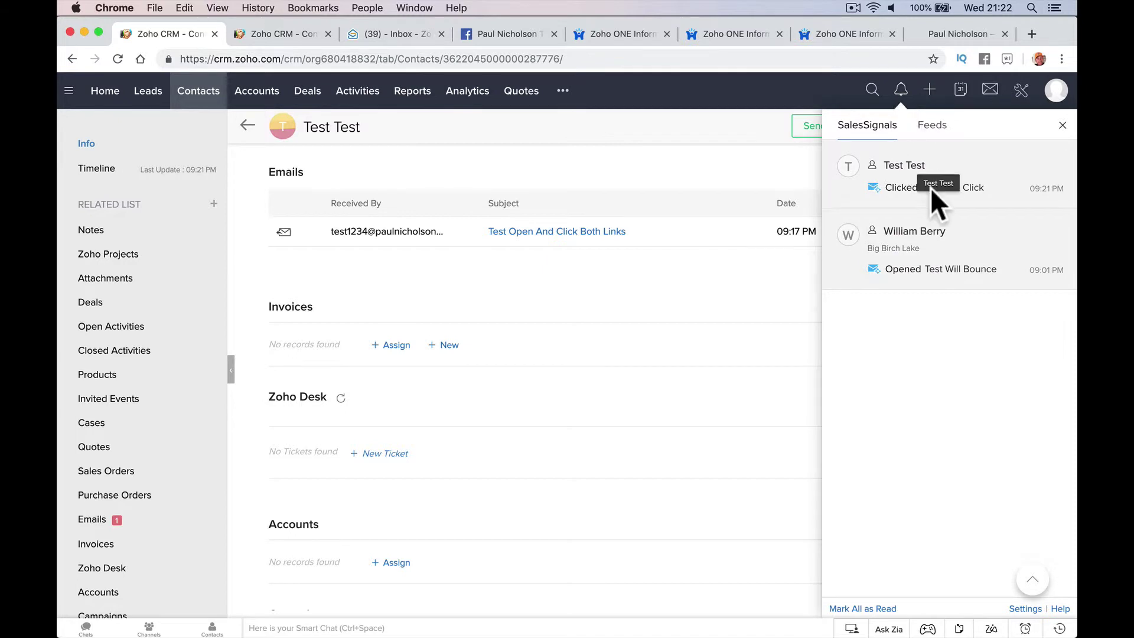
{"action": "left_click", "coordinate": [981, 177]}
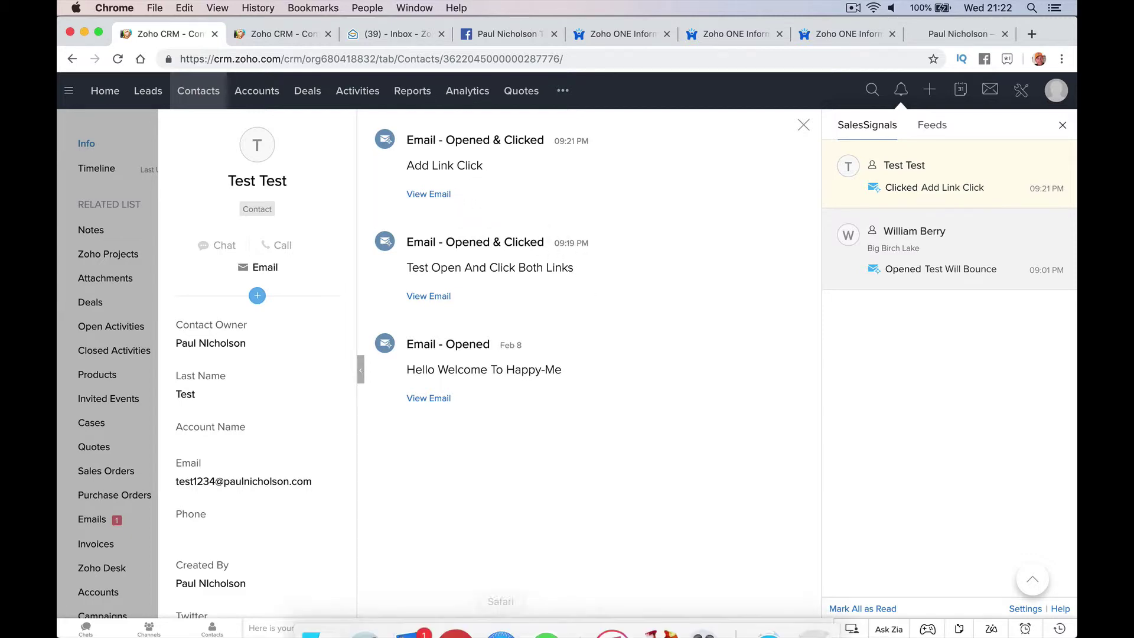
{"action": "left_click", "coordinate": [411, 629]}
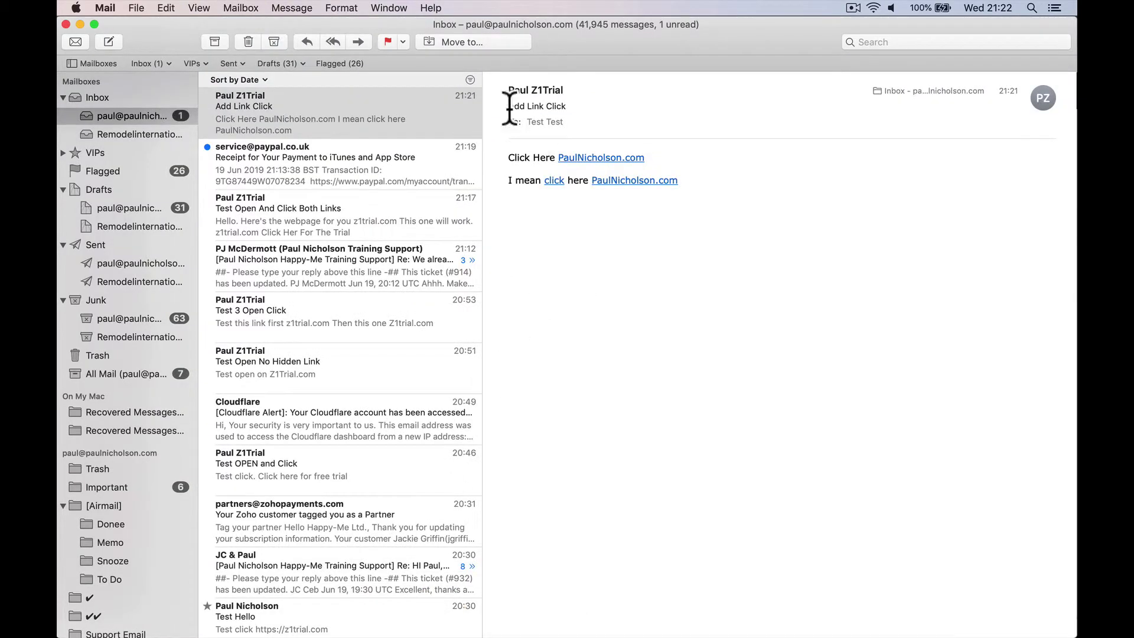
Follow the PaulNicholson.com link in the email, then go back to the Zoho CRM contact.
{"action": "left_click", "coordinate": [587, 159]}
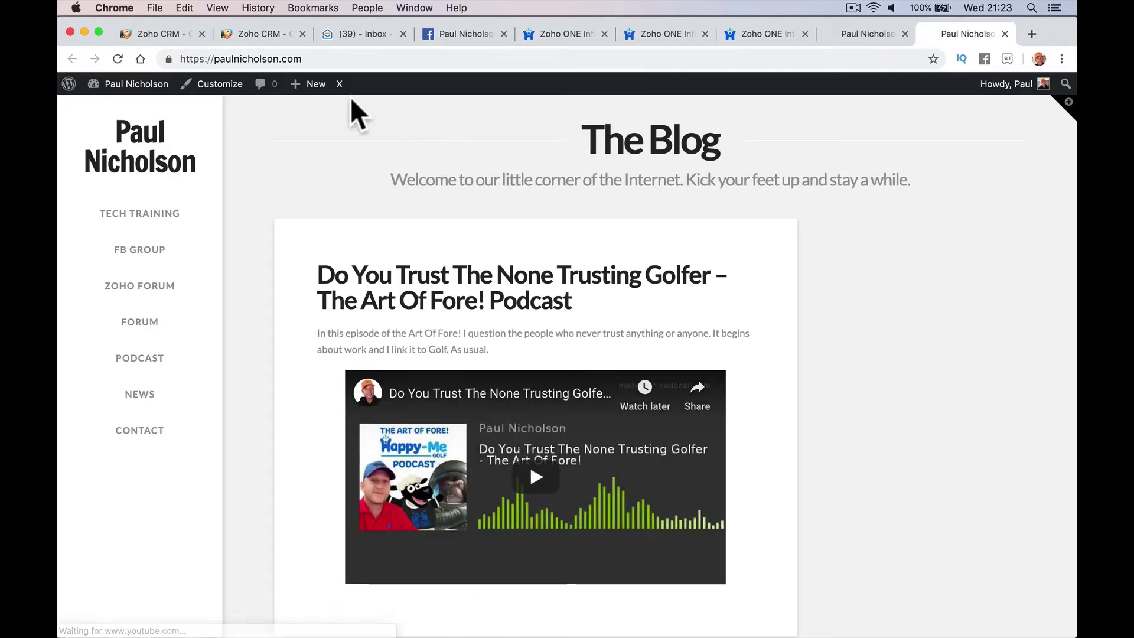
{"action": "left_click", "coordinate": [155, 37]}
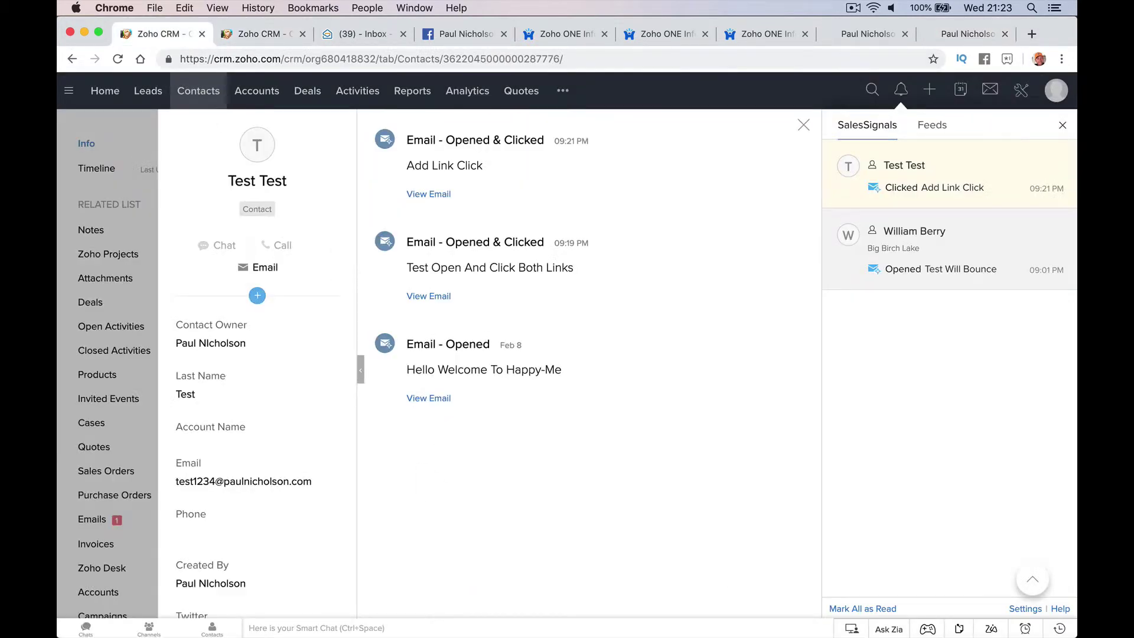
{"action": "mouse_move", "coordinate": [455, 611]}
Back in Mail, follow the PaulNicholson.com link again and return to the CRM contact.
{"action": "left_click", "coordinate": [414, 612]}
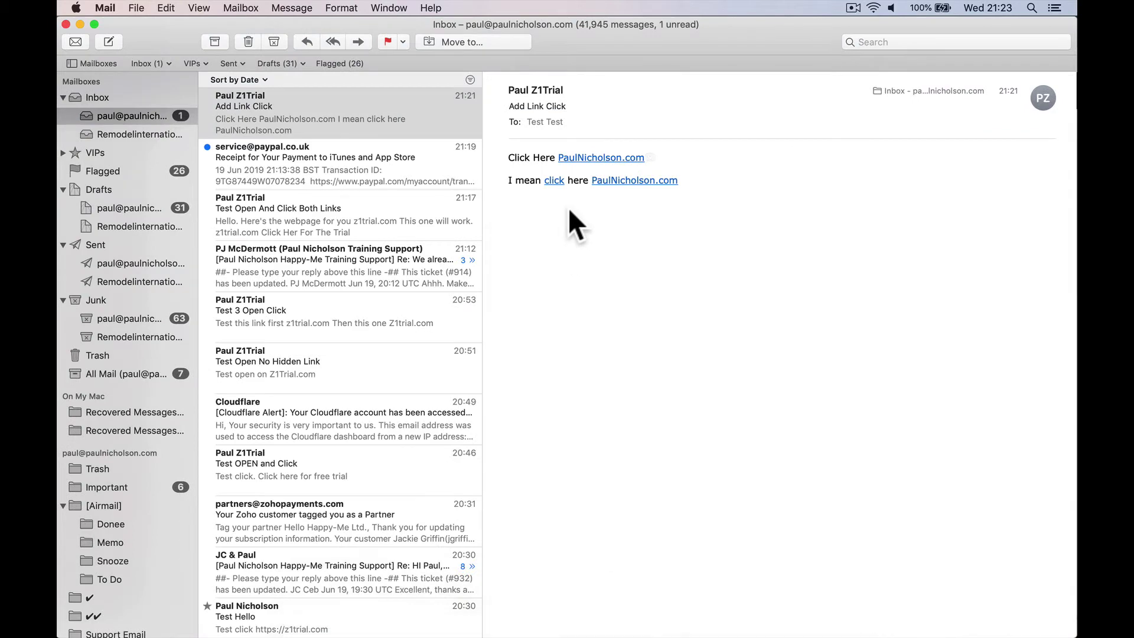
{"action": "left_click", "coordinate": [616, 180]}
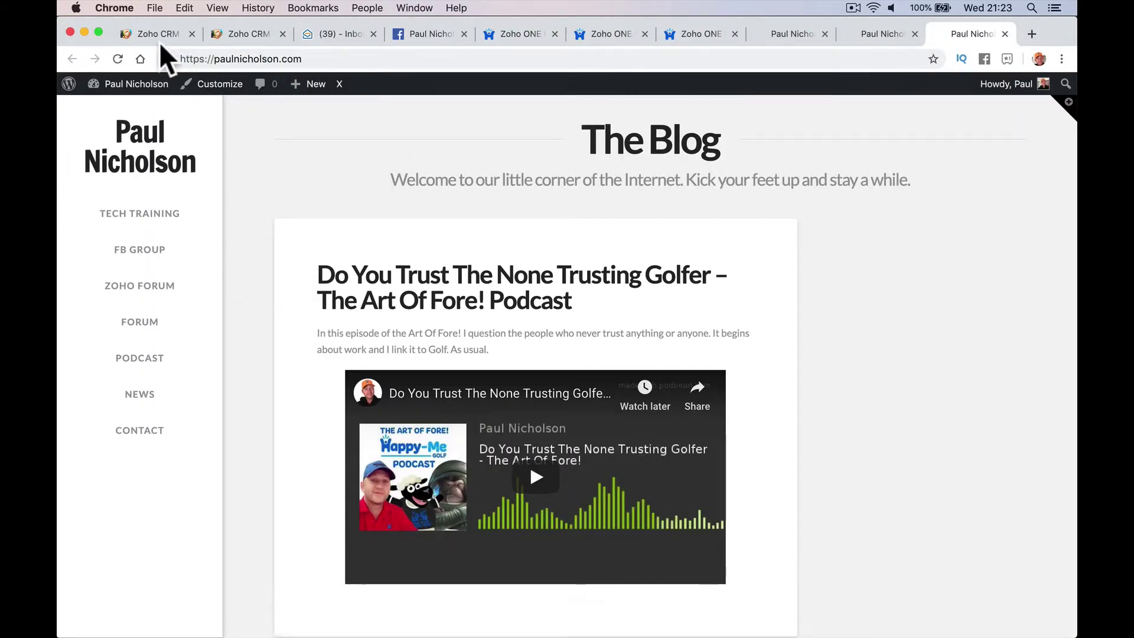
{"action": "left_click", "coordinate": [157, 37]}
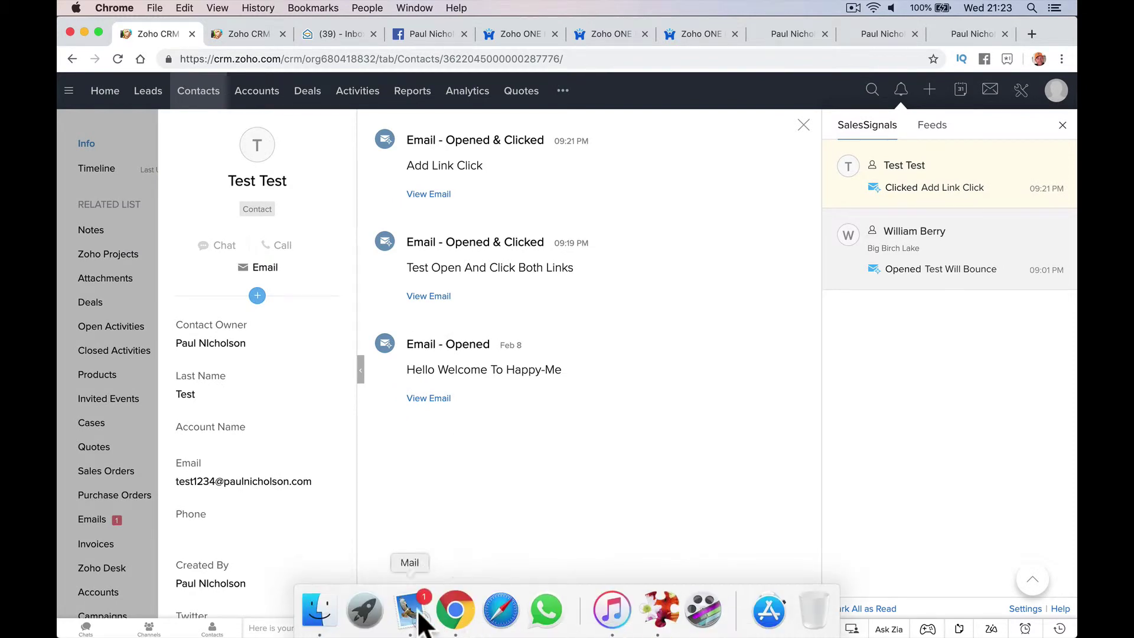
{"action": "left_click", "coordinate": [420, 614]}
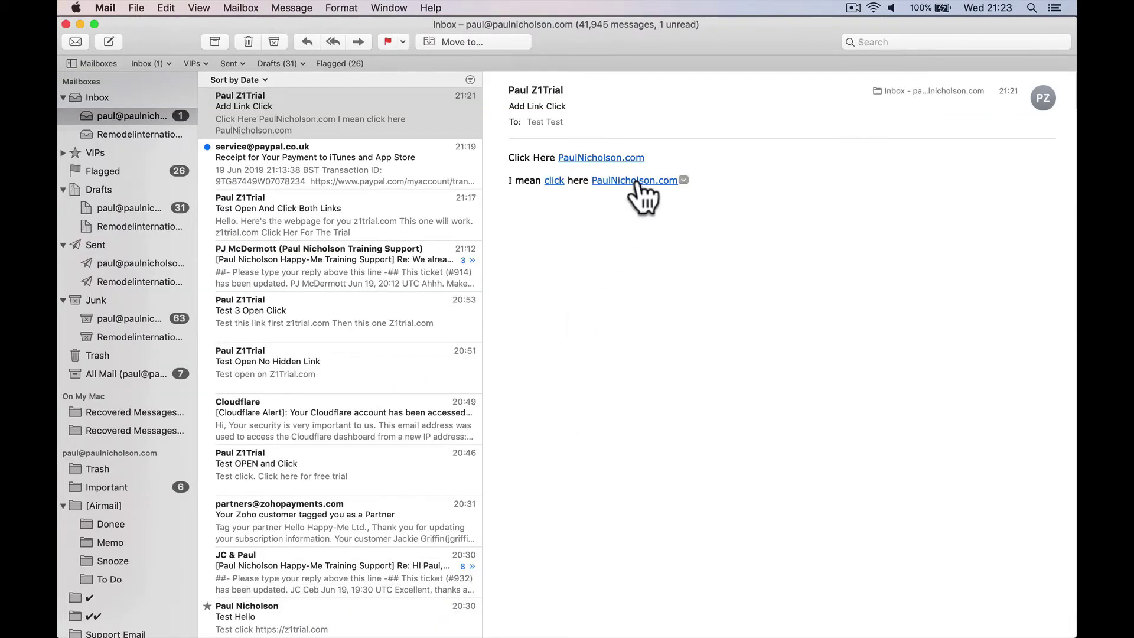
{"action": "mouse_move", "coordinate": [636, 182]}
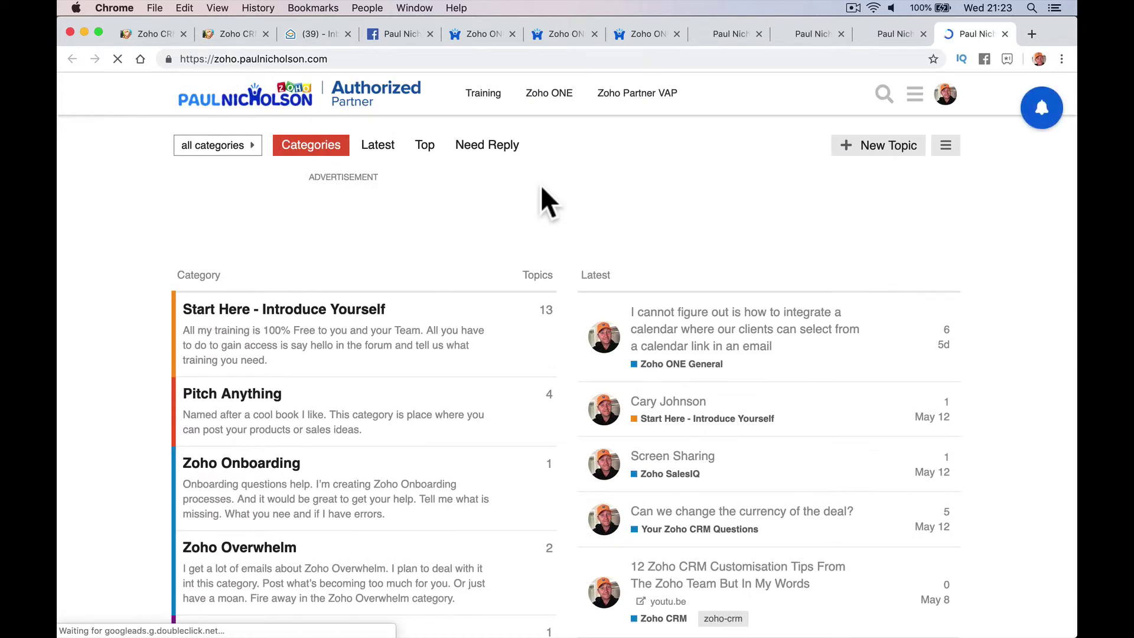
{"action": "left_click", "coordinate": [155, 34]}
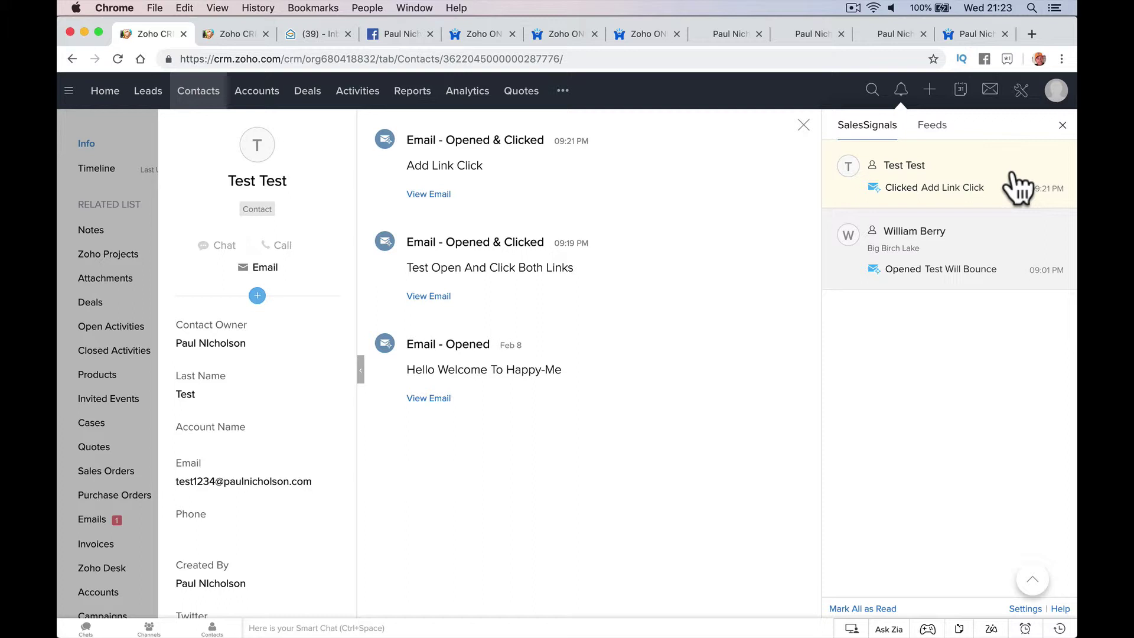
Check the Add Link Click entry's Opened & Clicked status, then reload the contact to show 2 emails.
{"action": "left_click", "coordinate": [495, 227]}
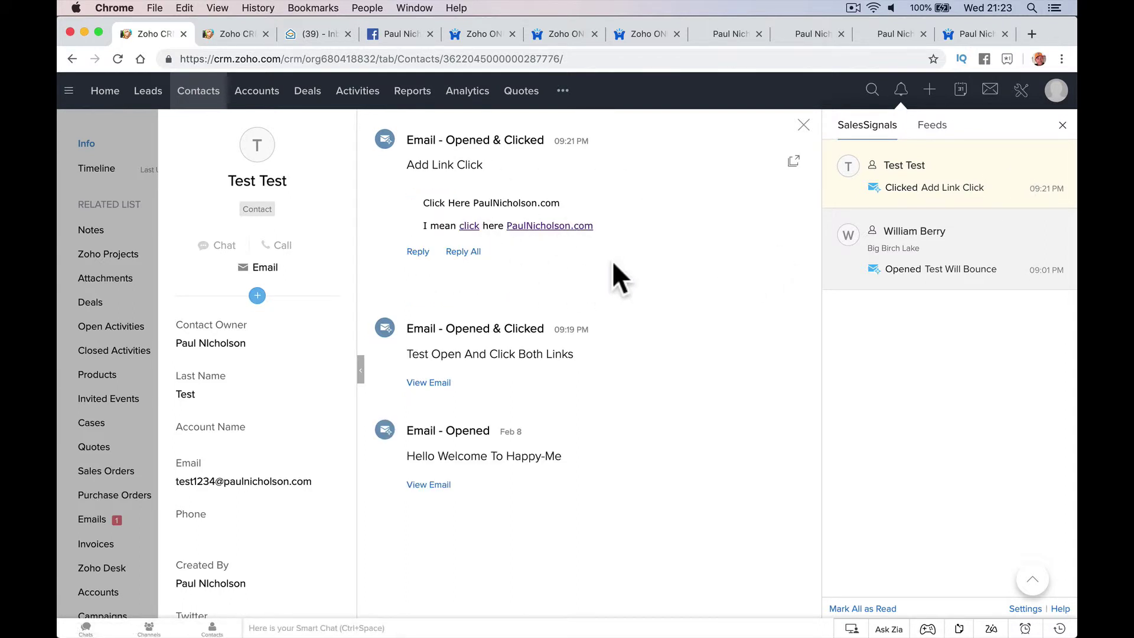
{"action": "left_click_drag", "start_coordinate": [441, 140], "coordinate": [543, 141]}
{"action": "left_click", "coordinate": [563, 260]}
{"action": "left_click", "coordinate": [803, 125]}
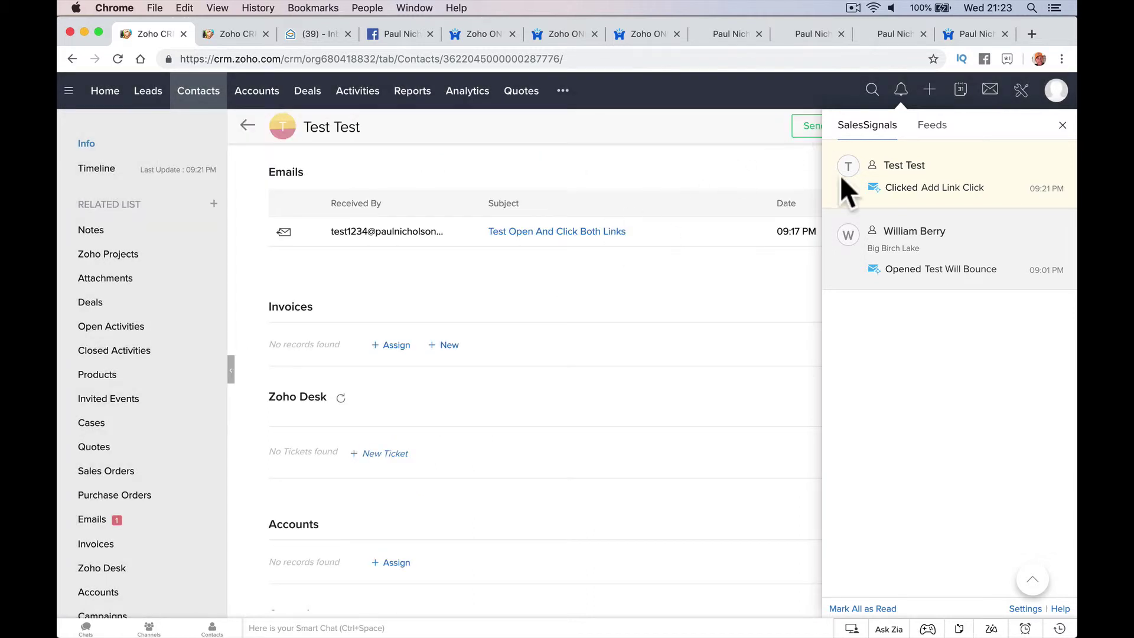
{"action": "left_click", "coordinate": [1061, 126]}
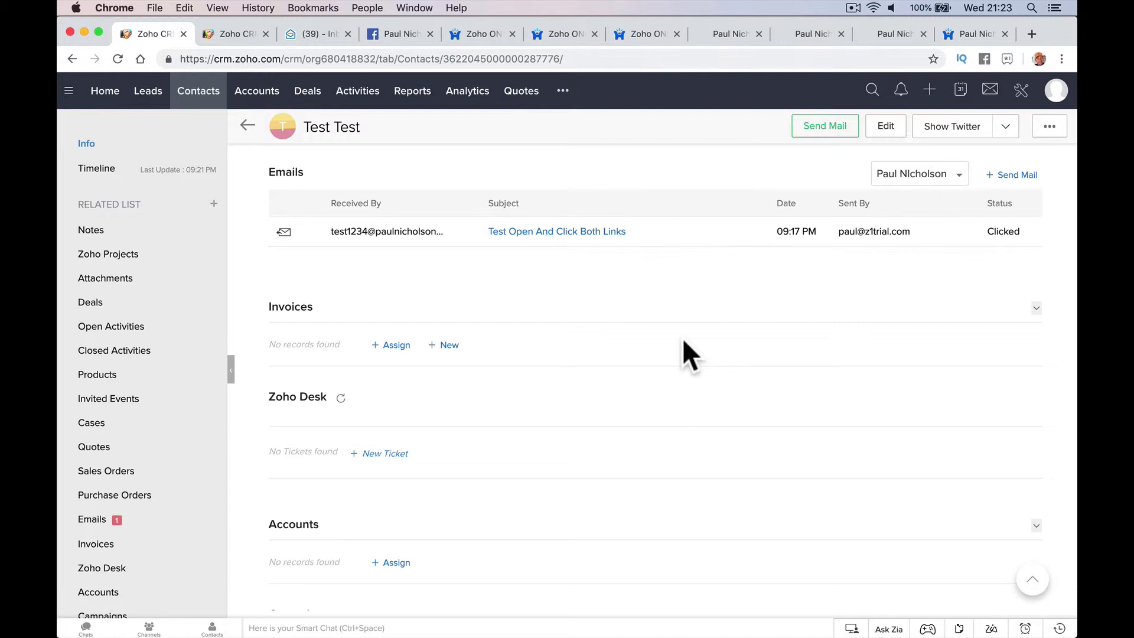
{"action": "left_click", "coordinate": [171, 521]}
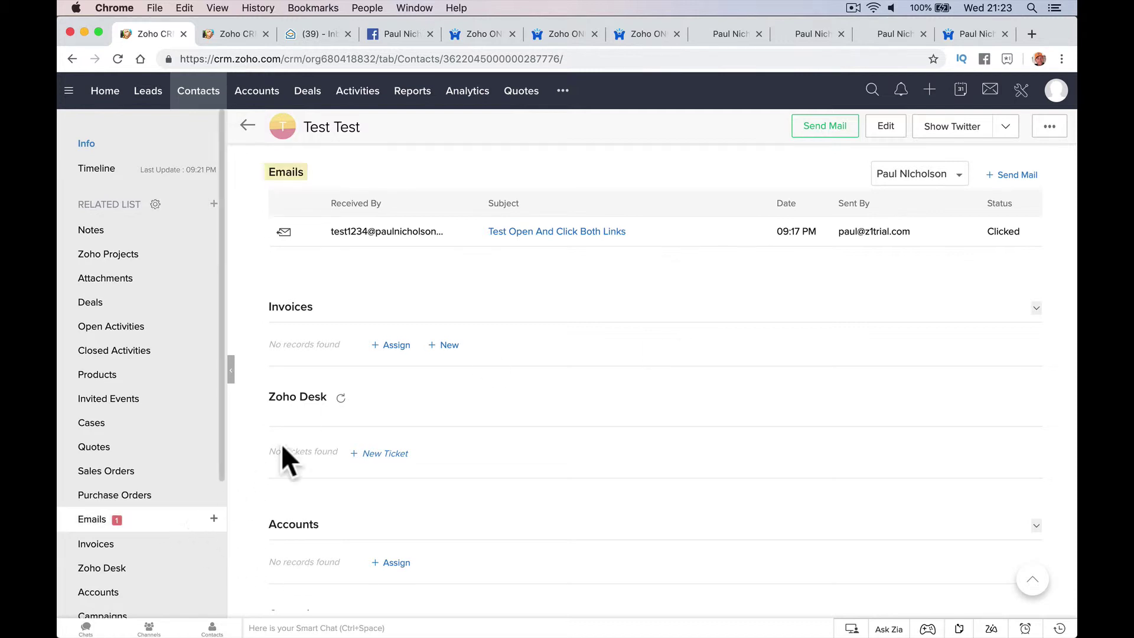
{"action": "left_click", "coordinate": [116, 57]}
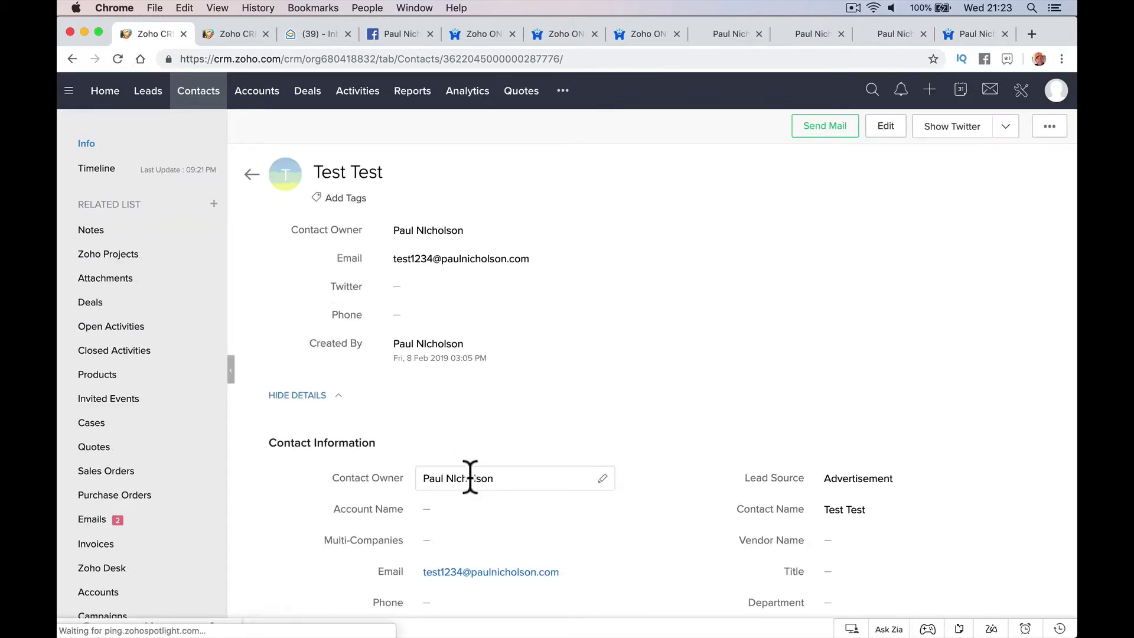
{"action": "scroll", "coordinate": [469, 476], "scroll_direction": "down", "scroll_amount": 10}
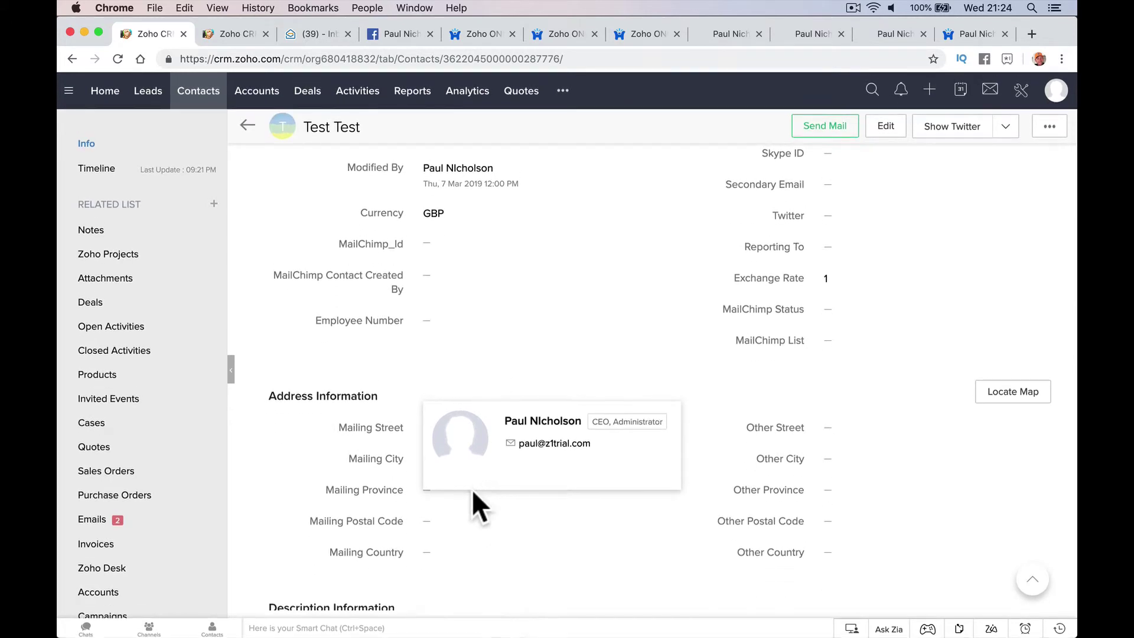
{"action": "left_click", "coordinate": [173, 528]}
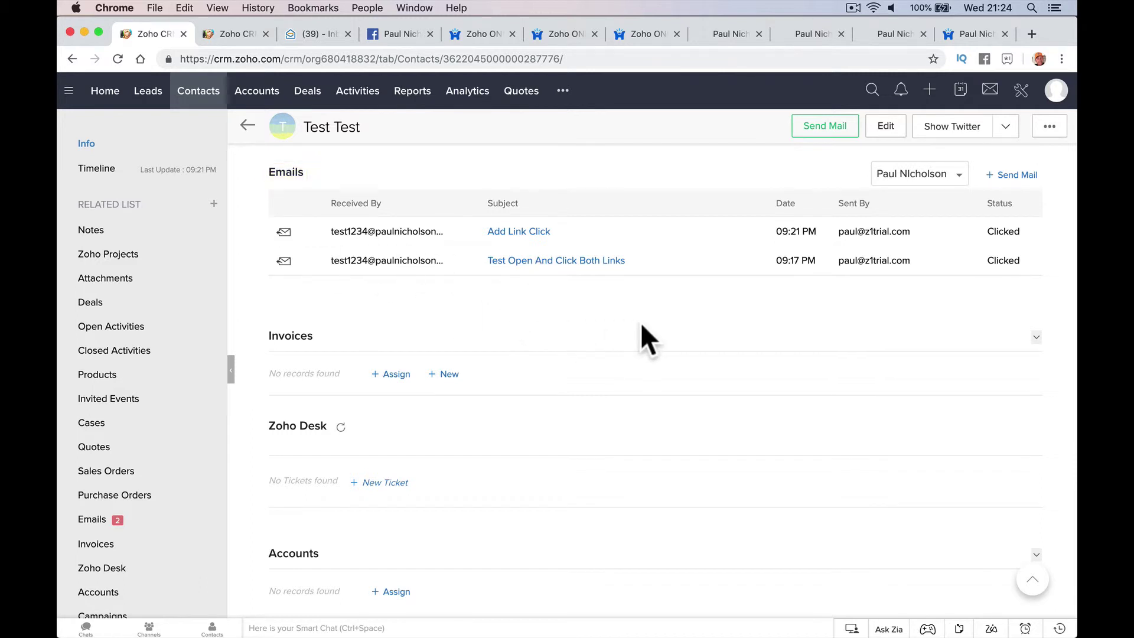
{"action": "mouse_move", "coordinate": [1007, 236]}
{"action": "scroll", "coordinate": [544, 168], "scroll_direction": "up", "scroll_amount": 10}
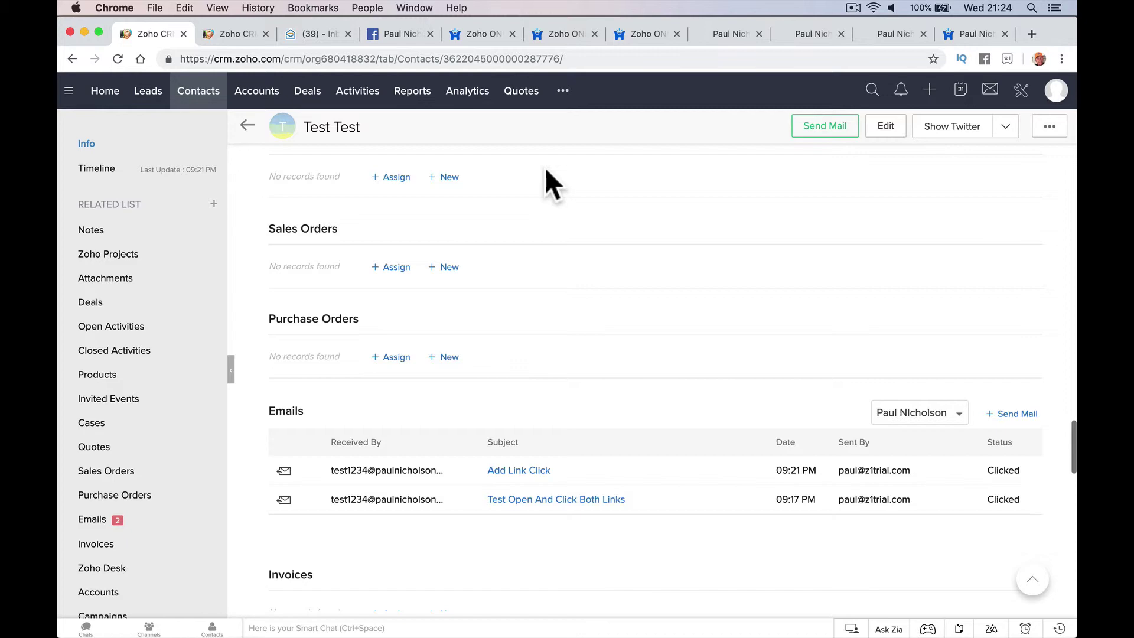
{"action": "scroll", "coordinate": [545, 168], "scroll_direction": "up", "scroll_amount": 15}
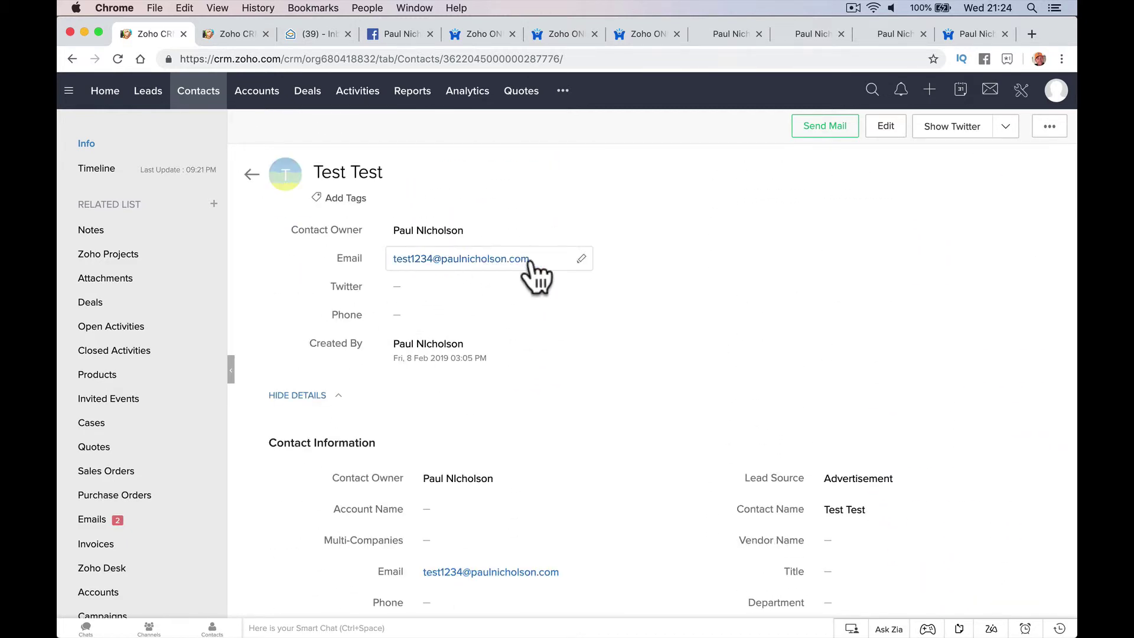
Insert 'aaaaaaaaaa' into the contact's email domain, save it, and start a new email.
{"action": "left_click", "coordinate": [580, 258]}
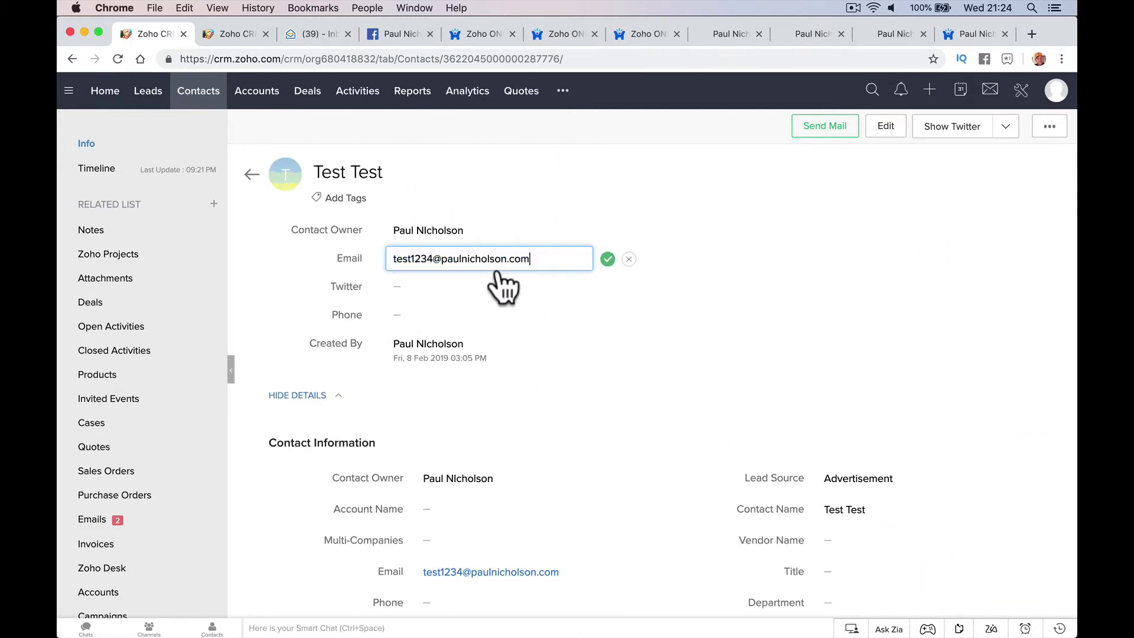
{"action": "left_click", "coordinate": [470, 259]}
{"action": "type", "text": "aaaaaaaaaa"}
{"action": "left_click", "coordinate": [607, 259]}
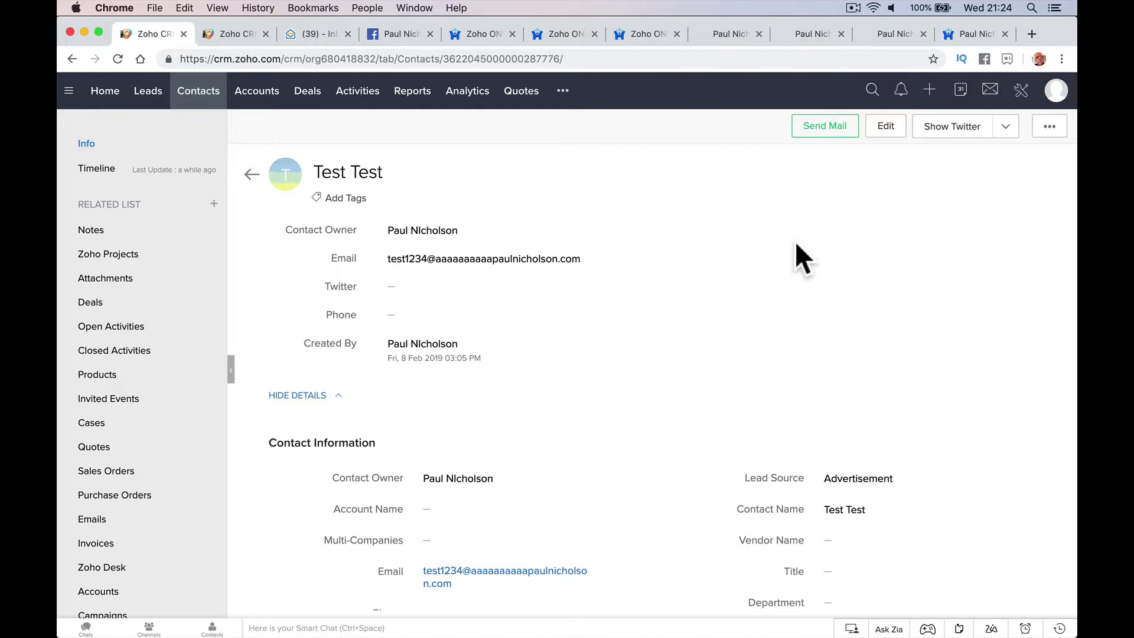
{"action": "left_click", "coordinate": [824, 126]}
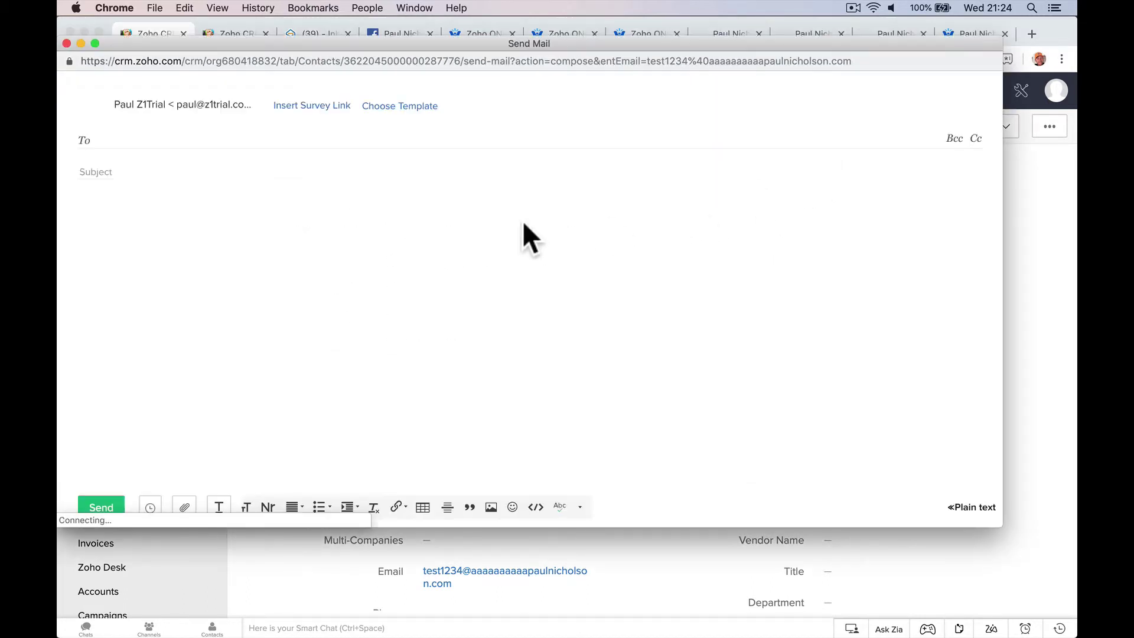
Enter subject 'Test Bounce' and body 'Bounce this email', then send it to the invalid address.
{"action": "left_click", "coordinate": [344, 166]}
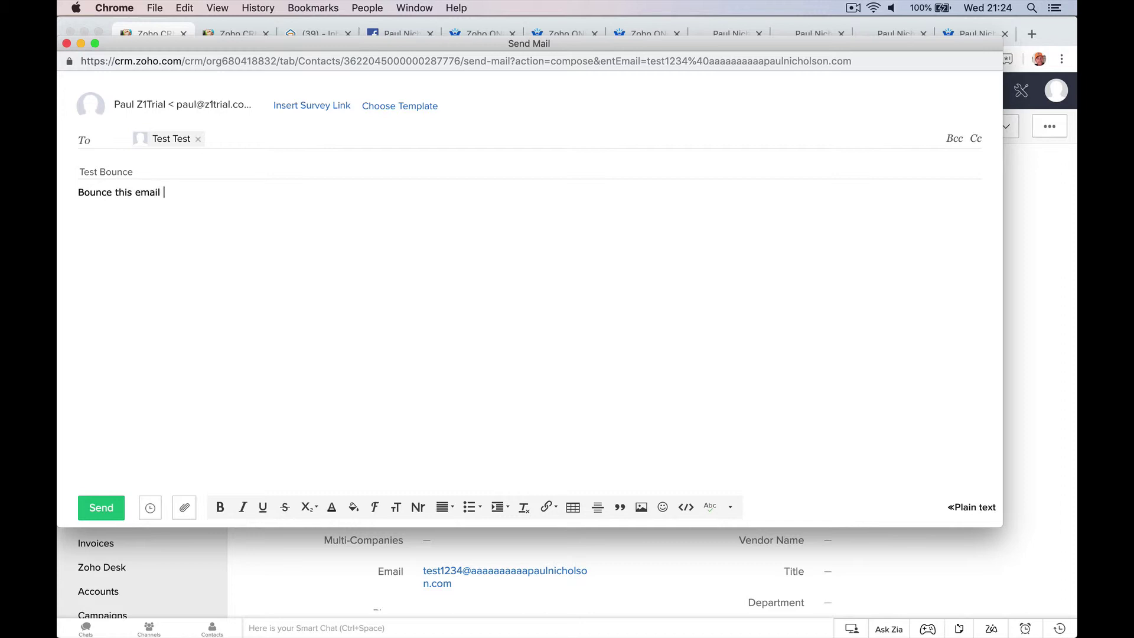
{"action": "left_click", "coordinate": [100, 507]}
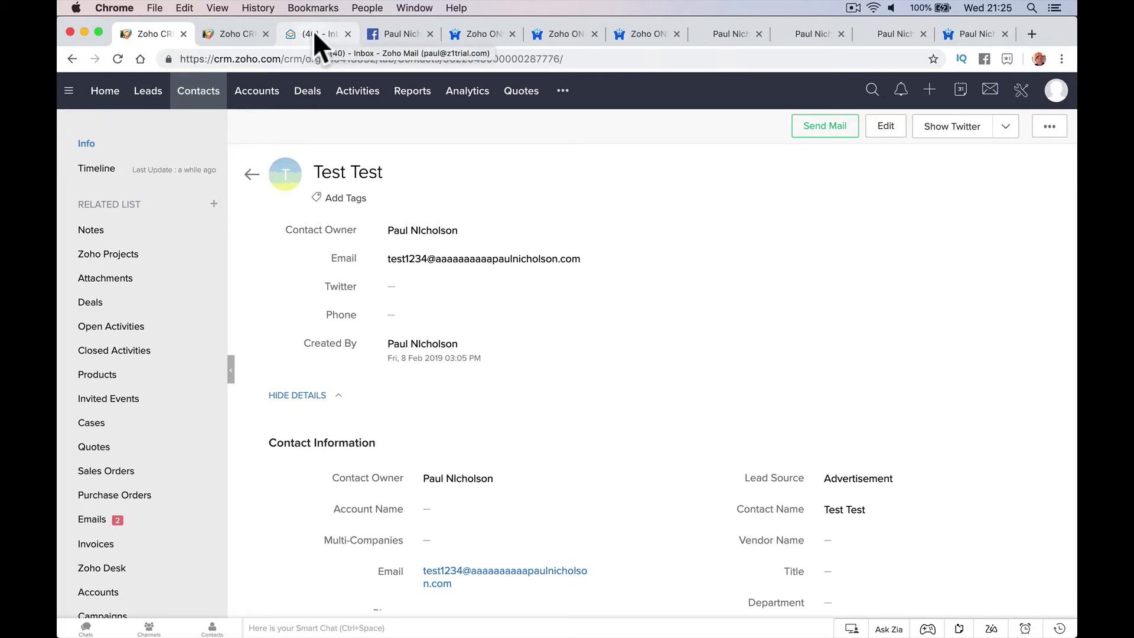
Open the newest bounce notice for the Test Bounce email in the Zoho Mail inbox.
{"action": "left_click", "coordinate": [314, 34]}
{"action": "left_click", "coordinate": [489, 171]}
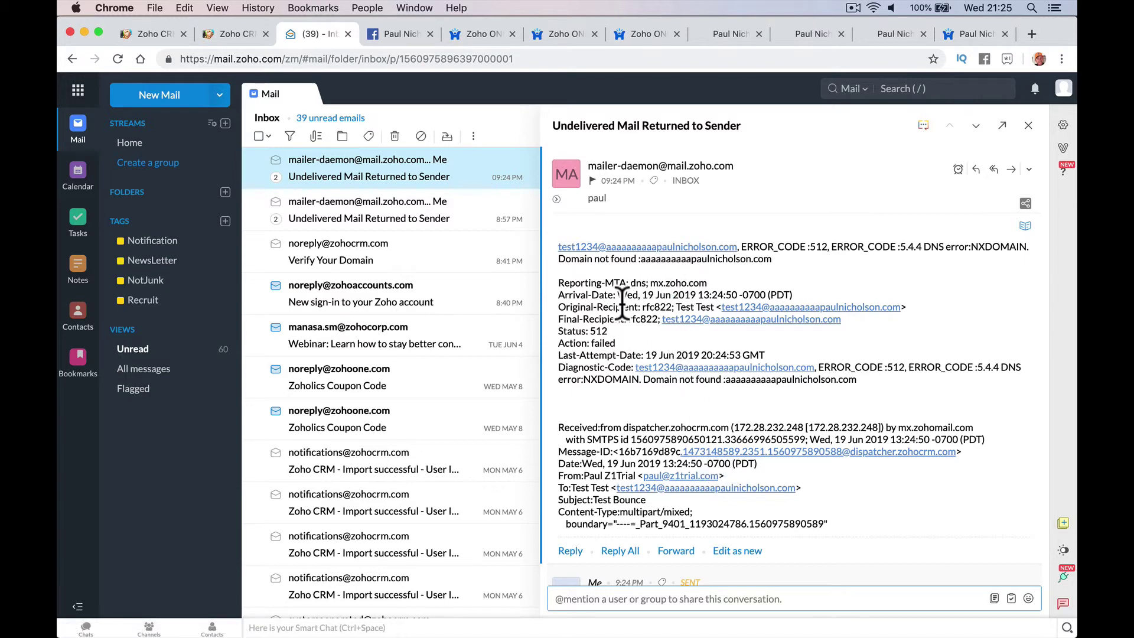
Reload the CRM contact, check SalesSignals for the Test Test link click, then open SalesInbox.
{"action": "left_click", "coordinate": [153, 33]}
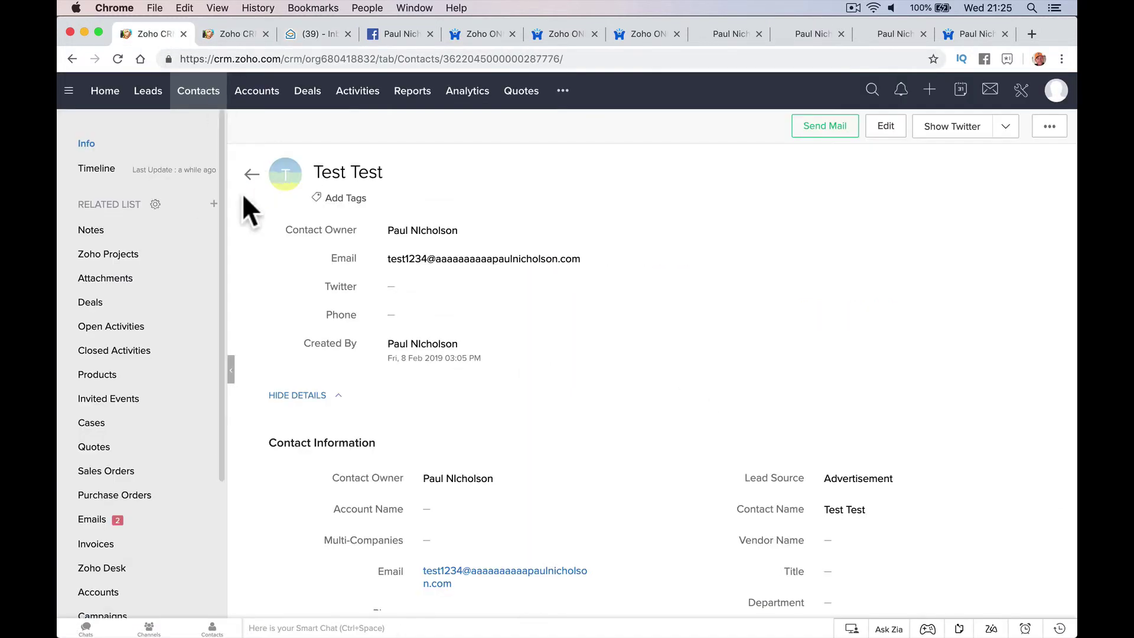
{"action": "left_click", "coordinate": [117, 59]}
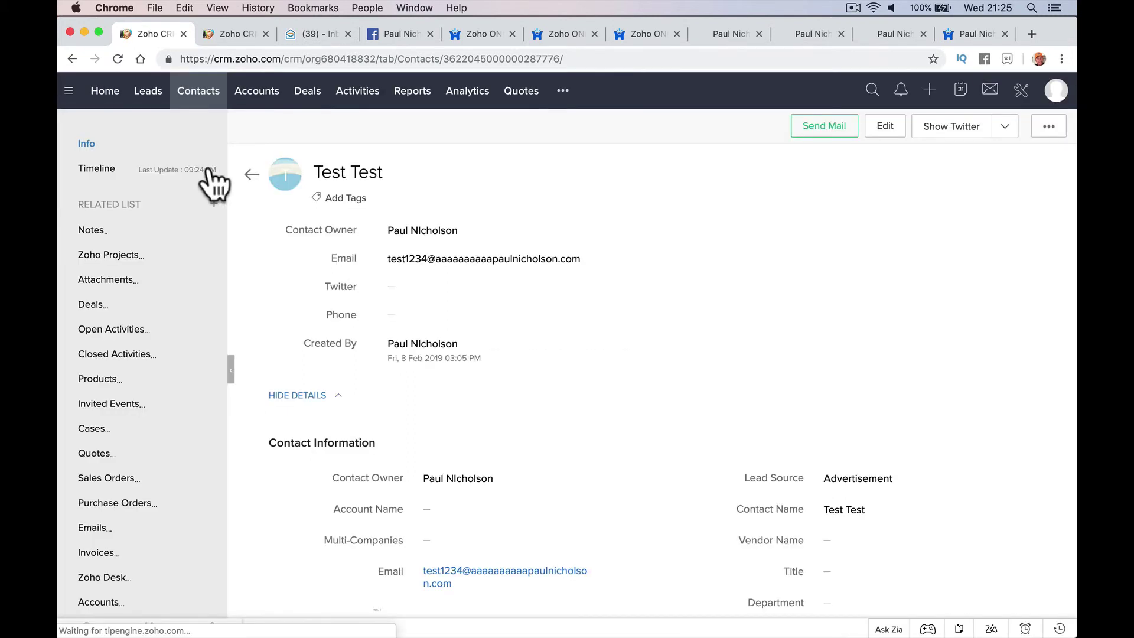
{"action": "left_click", "coordinate": [901, 91]}
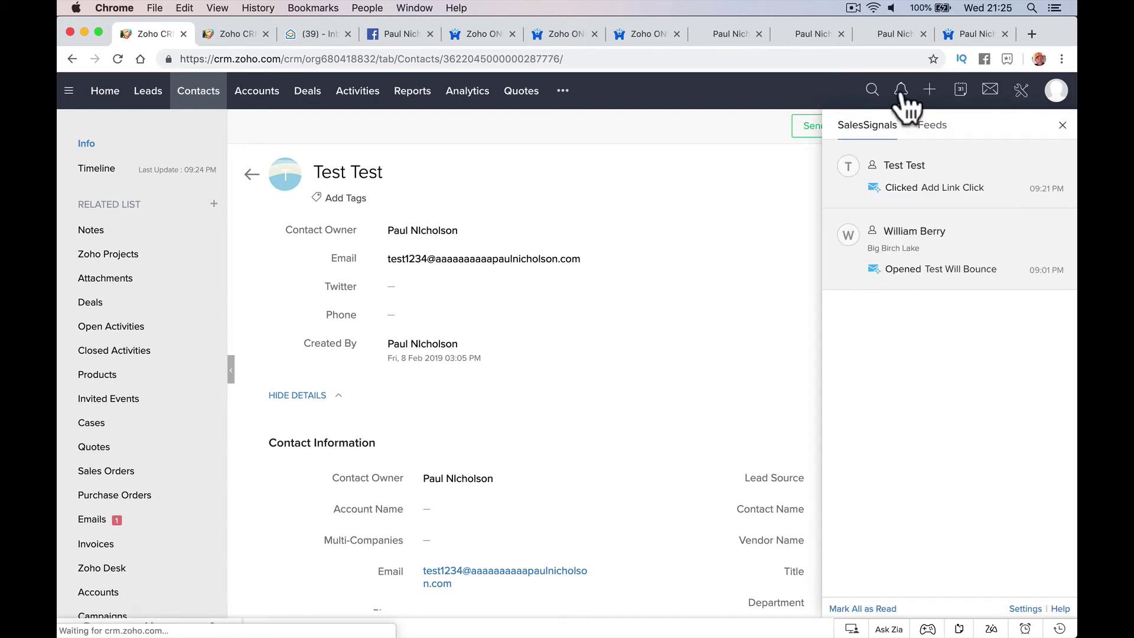
{"action": "left_click", "coordinate": [734, 151]}
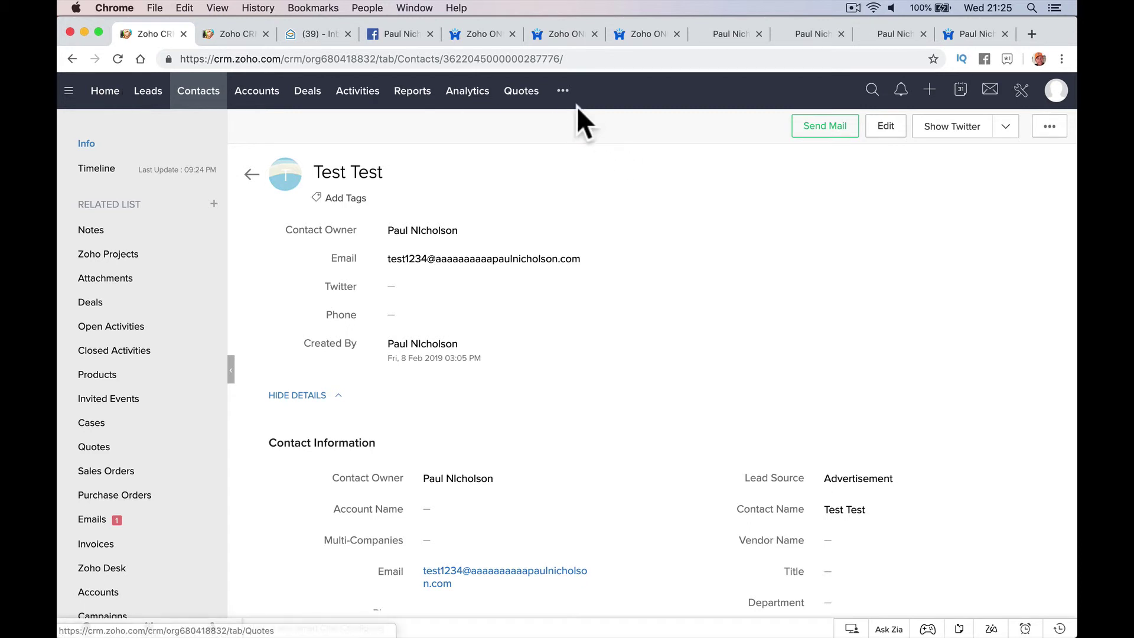
{"action": "left_click", "coordinate": [562, 90]}
{"action": "left_click", "coordinate": [632, 211]}
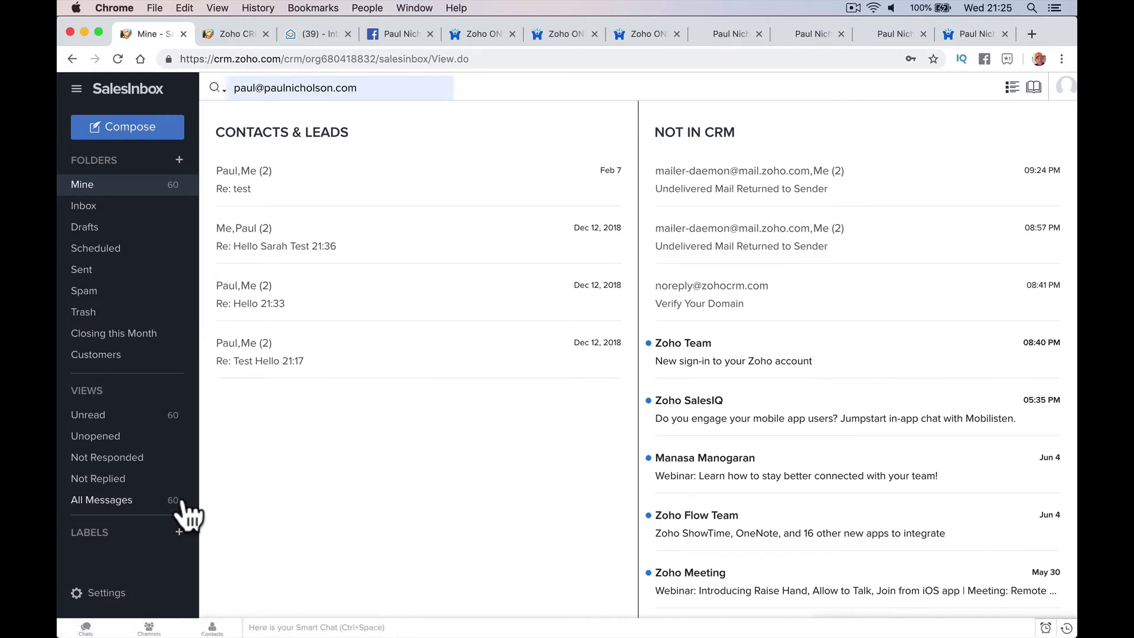
Read the mailer-daemon Undelivered Mail bounce and filter SalesInbox to Unread messages.
{"action": "left_click", "coordinate": [792, 239]}
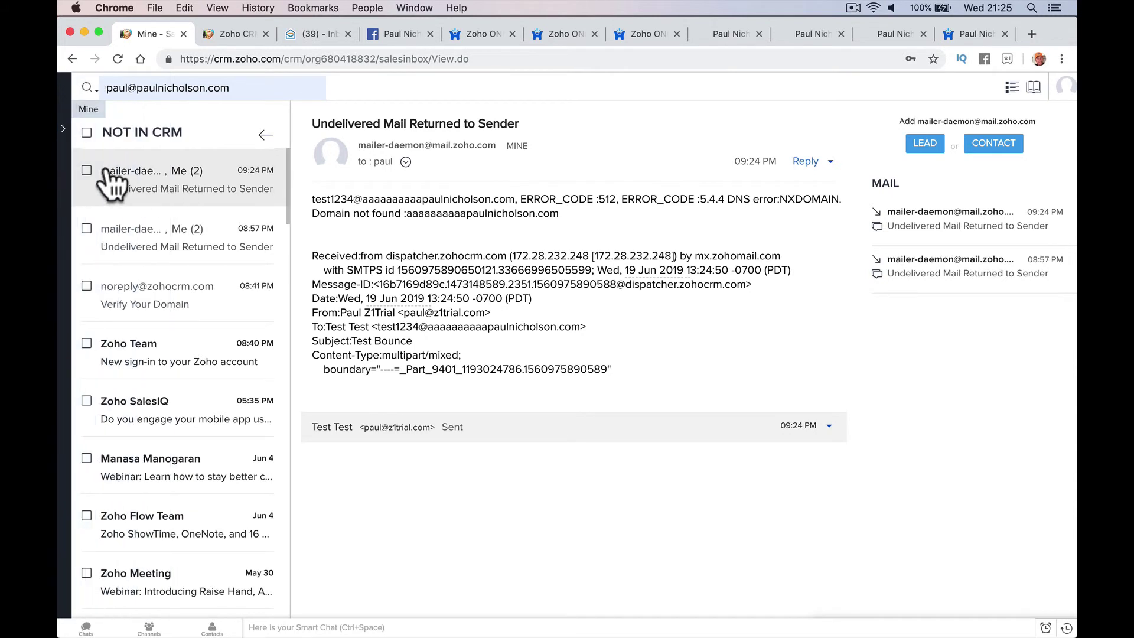
{"action": "mouse_move", "coordinate": [69, 99]}
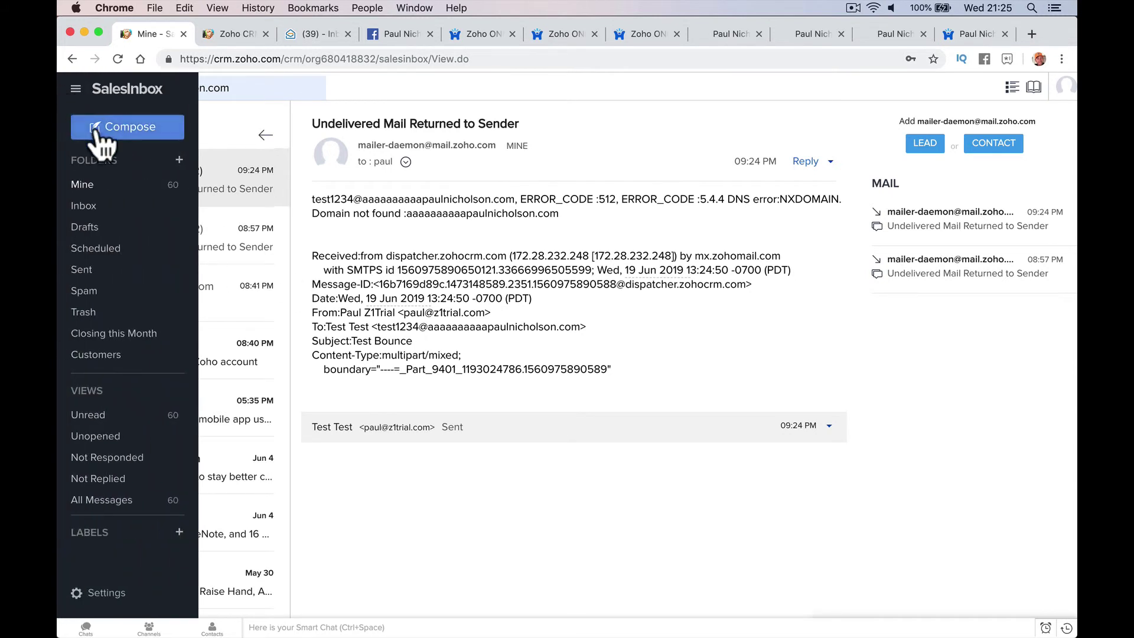
{"action": "left_click", "coordinate": [134, 424]}
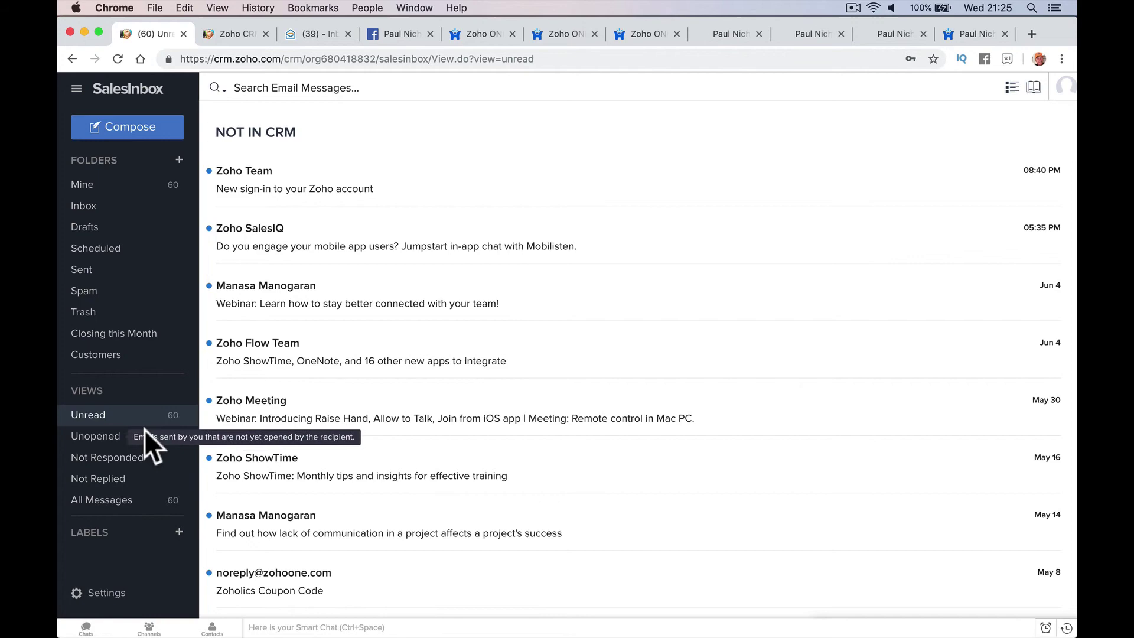
Compare with the Zoho Mail inbox, then return to SalesInbox's 60 unread messages.
{"action": "left_click", "coordinate": [325, 34]}
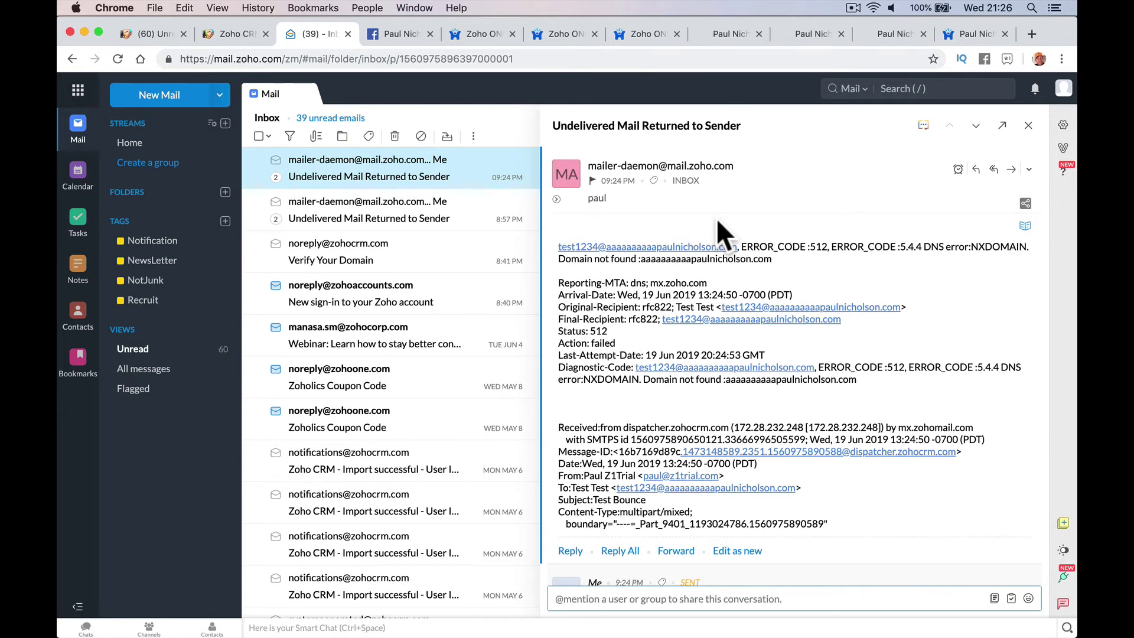
{"action": "left_click", "coordinate": [150, 33]}
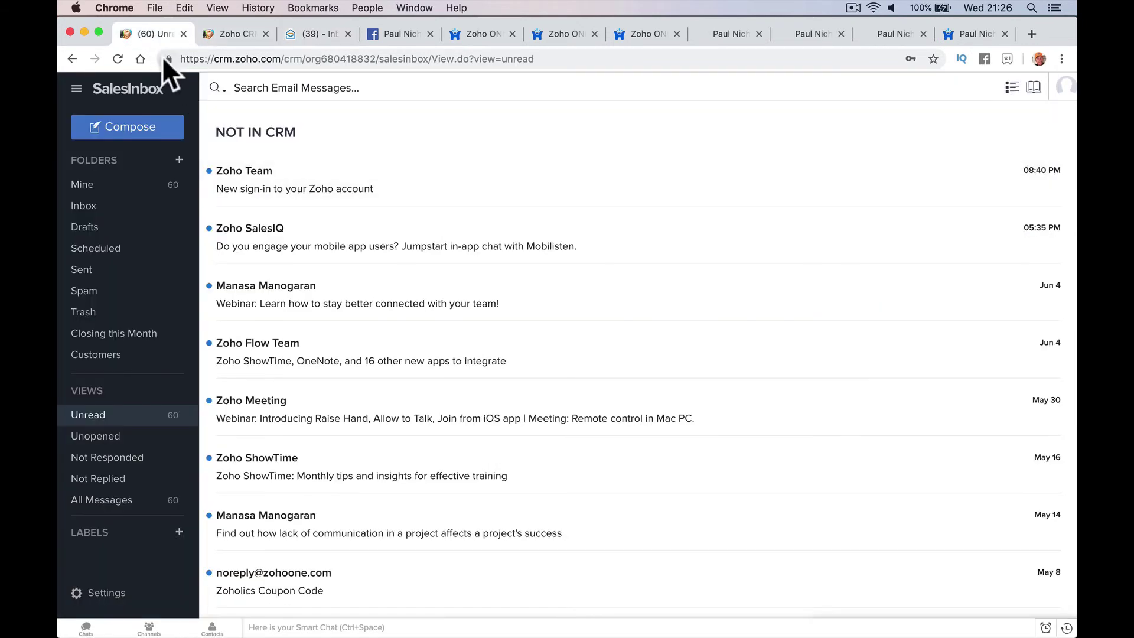
{"action": "left_click", "coordinate": [75, 94]}
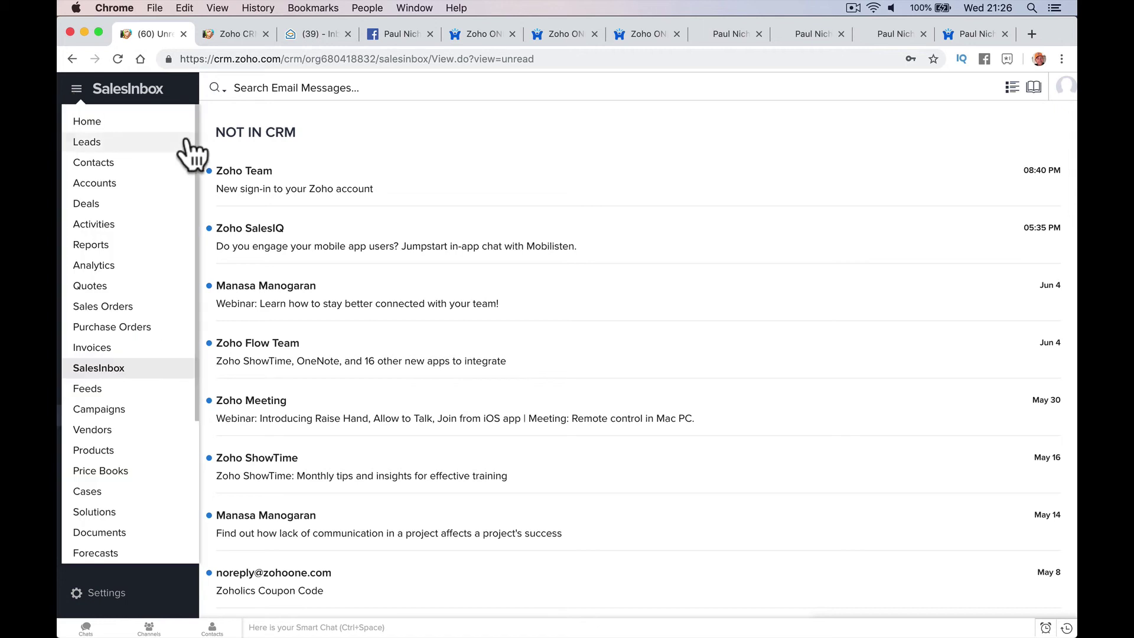
Return to the Zoho CRM Home dashboard showing Open Tasks and the Amount by Stage chart.
{"action": "left_click", "coordinate": [103, 137]}
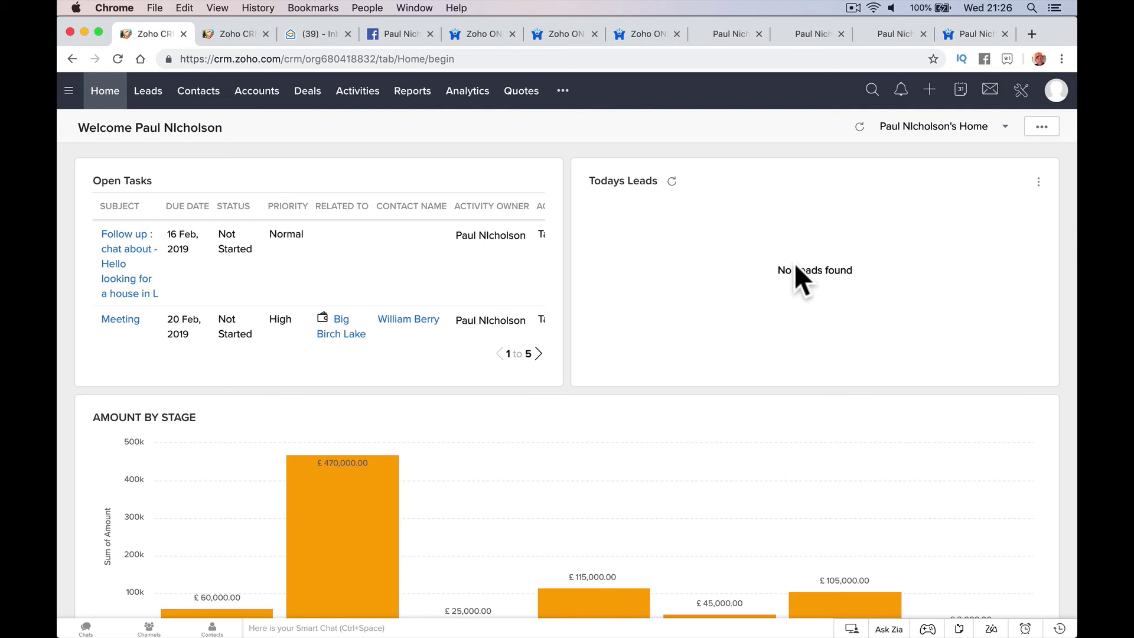
Review the Facebook group question about CRM email notifications.
{"action": "left_click", "coordinate": [389, 36]}
{"action": "scroll", "coordinate": [412, 268], "scroll_direction": "up", "scroll_amount": 7}
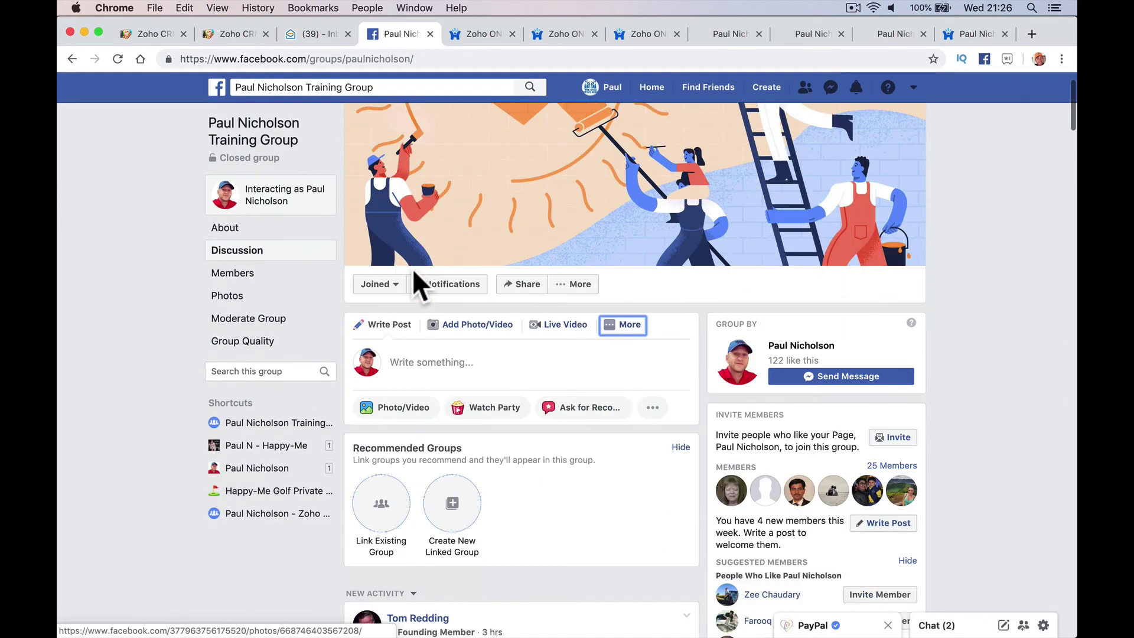
{"action": "scroll", "coordinate": [412, 268], "scroll_direction": "down", "scroll_amount": 7}
{"action": "scroll", "coordinate": [412, 268], "scroll_direction": "up", "scroll_amount": 4}
{"action": "scroll", "coordinate": [412, 268], "scroll_direction": "down", "scroll_amount": 3}
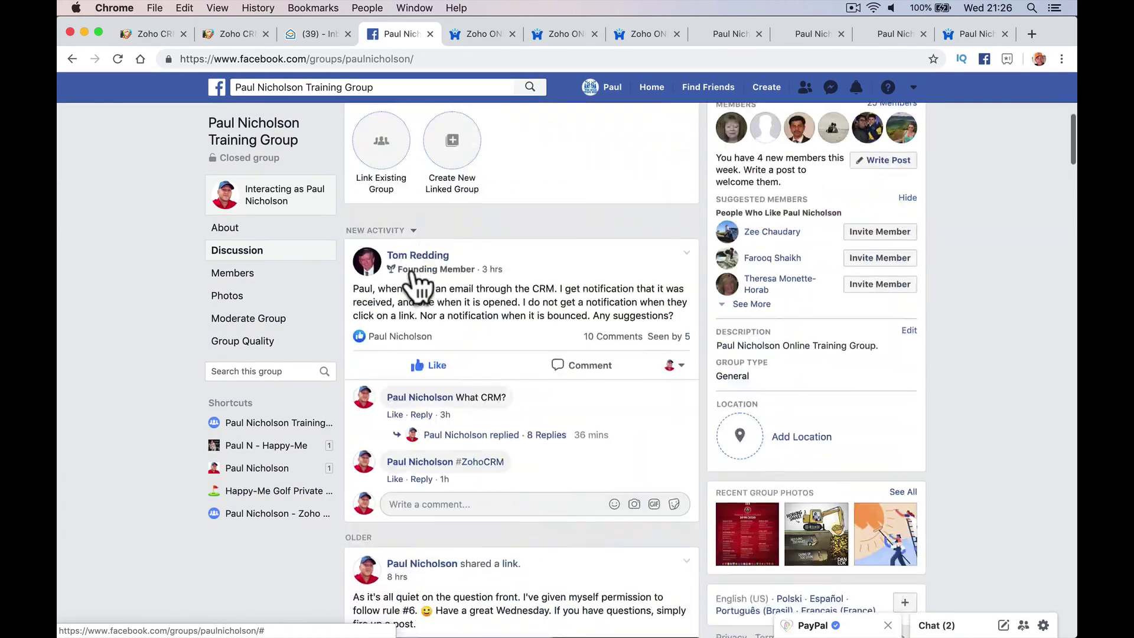
{"action": "scroll", "coordinate": [418, 283], "scroll_direction": "down", "scroll_amount": 2}
Load the zoho.paulnicholson.com forum by entering zoho in the address bar.
{"action": "left_click", "coordinate": [342, 62]}
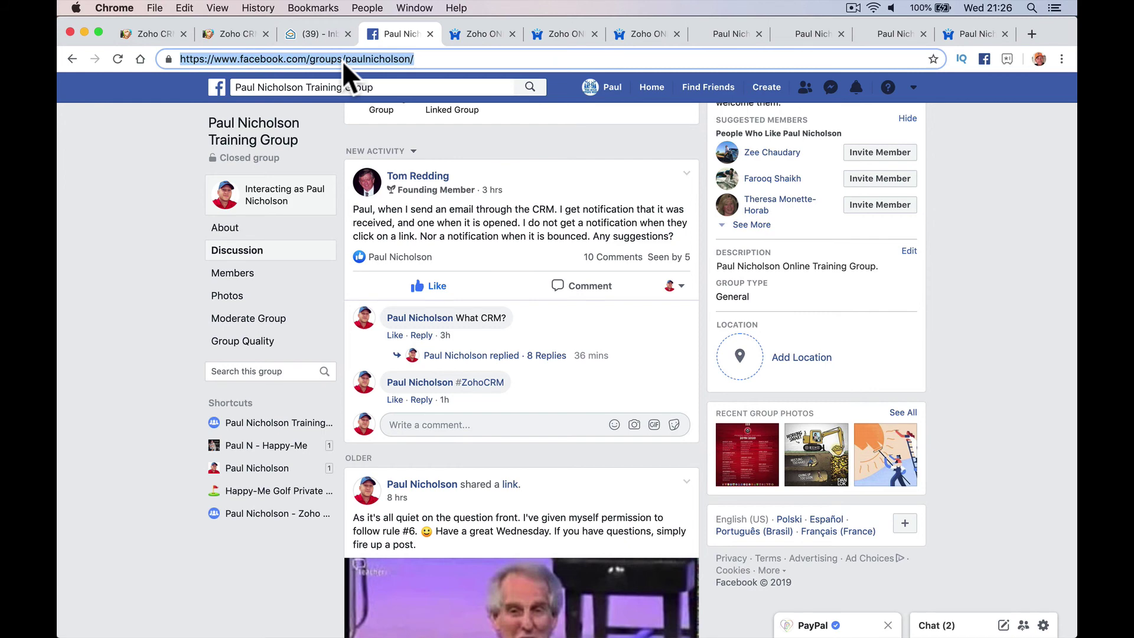
{"action": "type", "text": "zoho"}
{"action": "key", "text": "Return"}
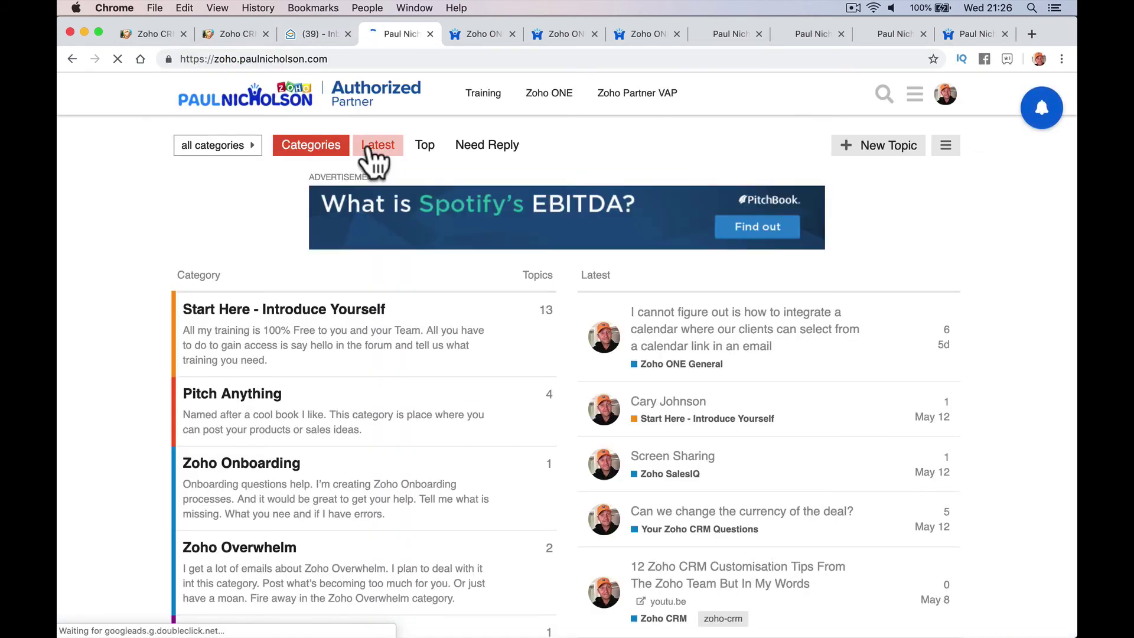
Open the forum's Training page showing the Teachable catalogue of Zoho ONE and Zoho CRM courses.
{"action": "left_click", "coordinate": [466, 104]}
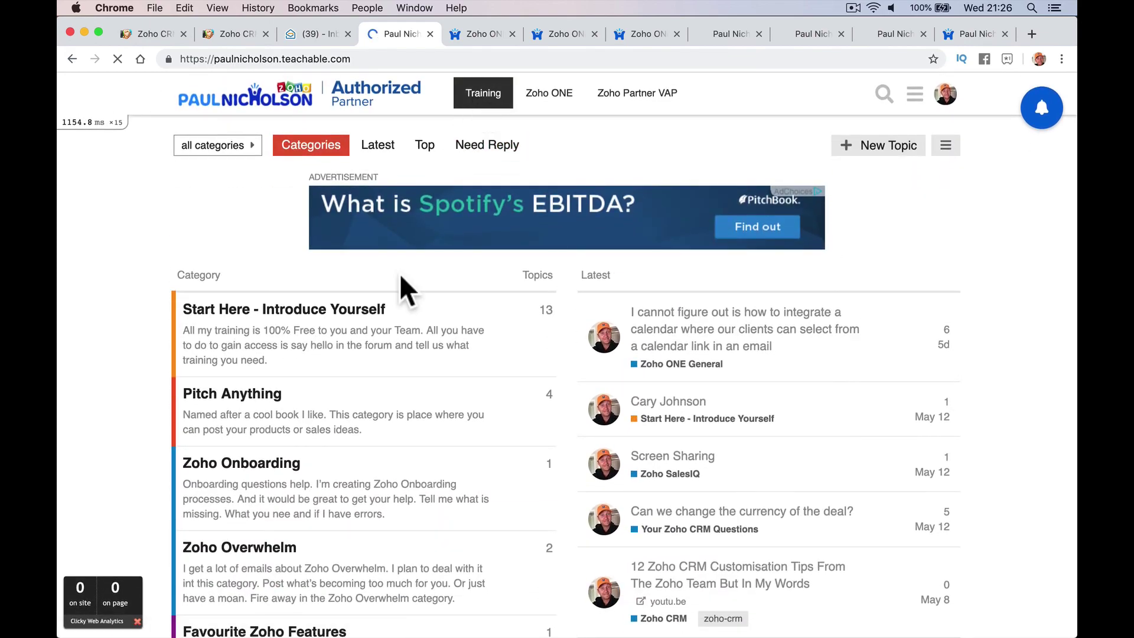
{"action": "scroll", "coordinate": [412, 431], "scroll_direction": "down", "scroll_amount": 20}
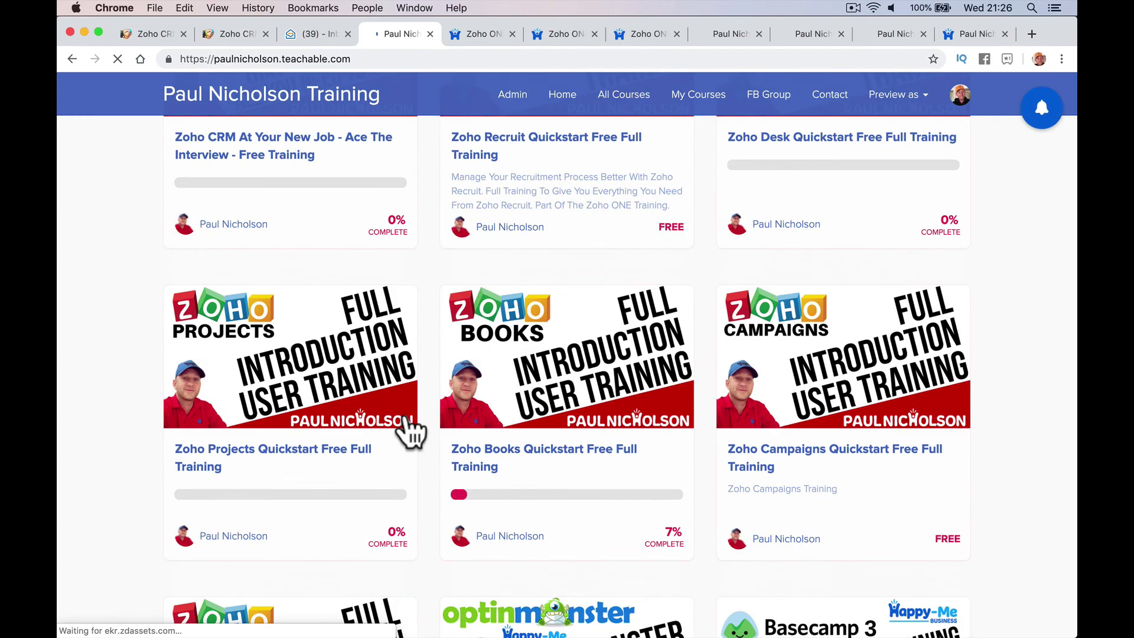
{"action": "scroll", "coordinate": [412, 431], "scroll_direction": "up", "scroll_amount": 20}
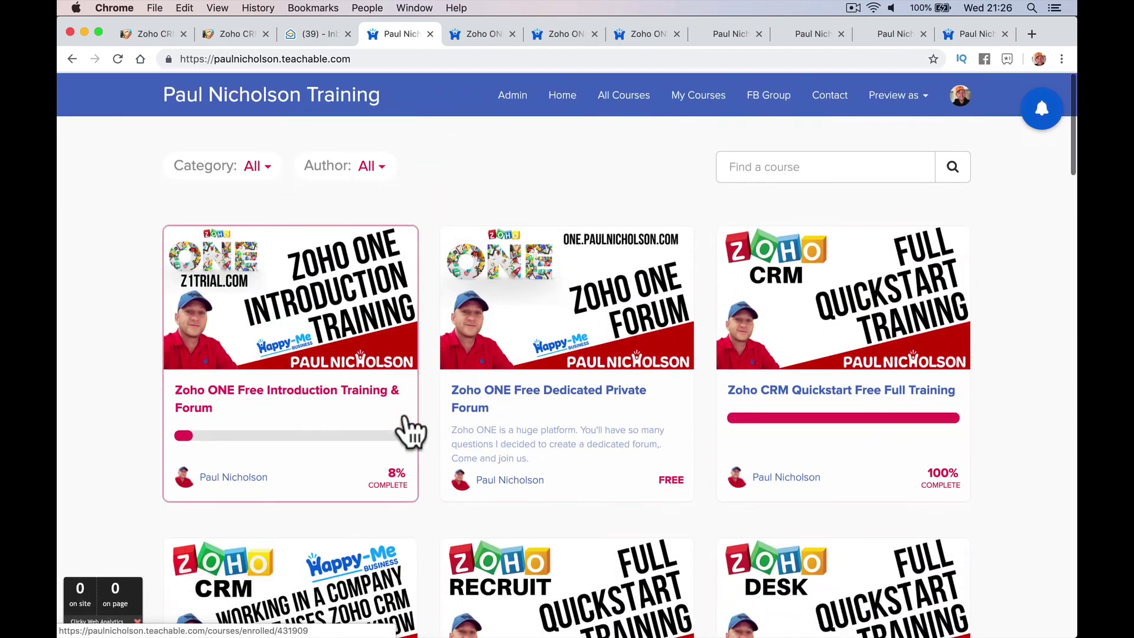